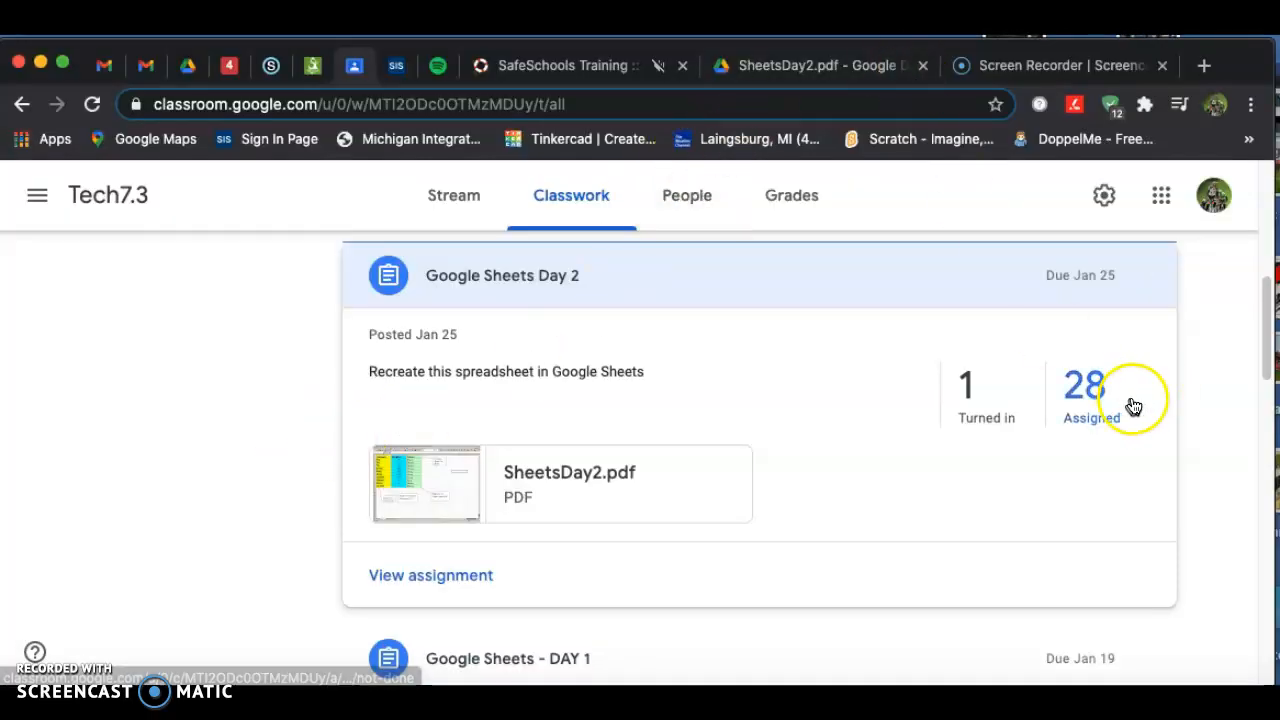
# Review the Google Sheets Day 2 assignment's student work and the class Stream and Classwork pages.
pyautogui.click(980, 392)
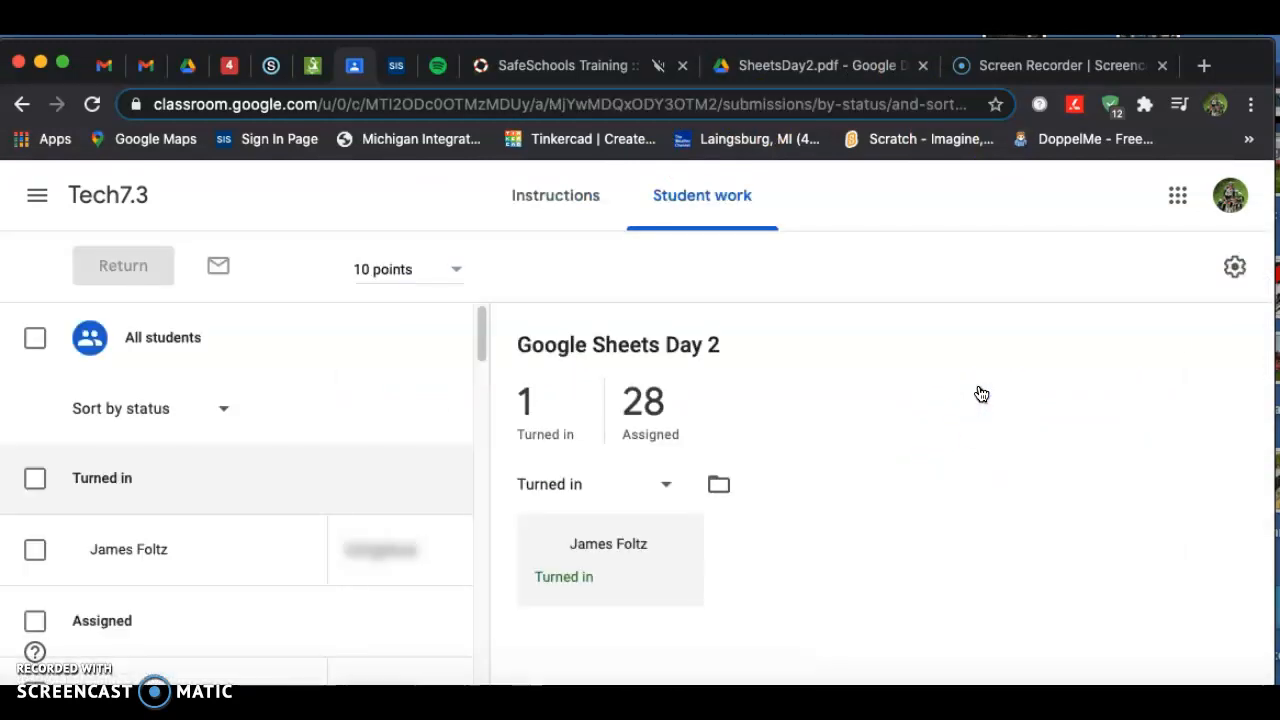
pyautogui.click(20, 104)
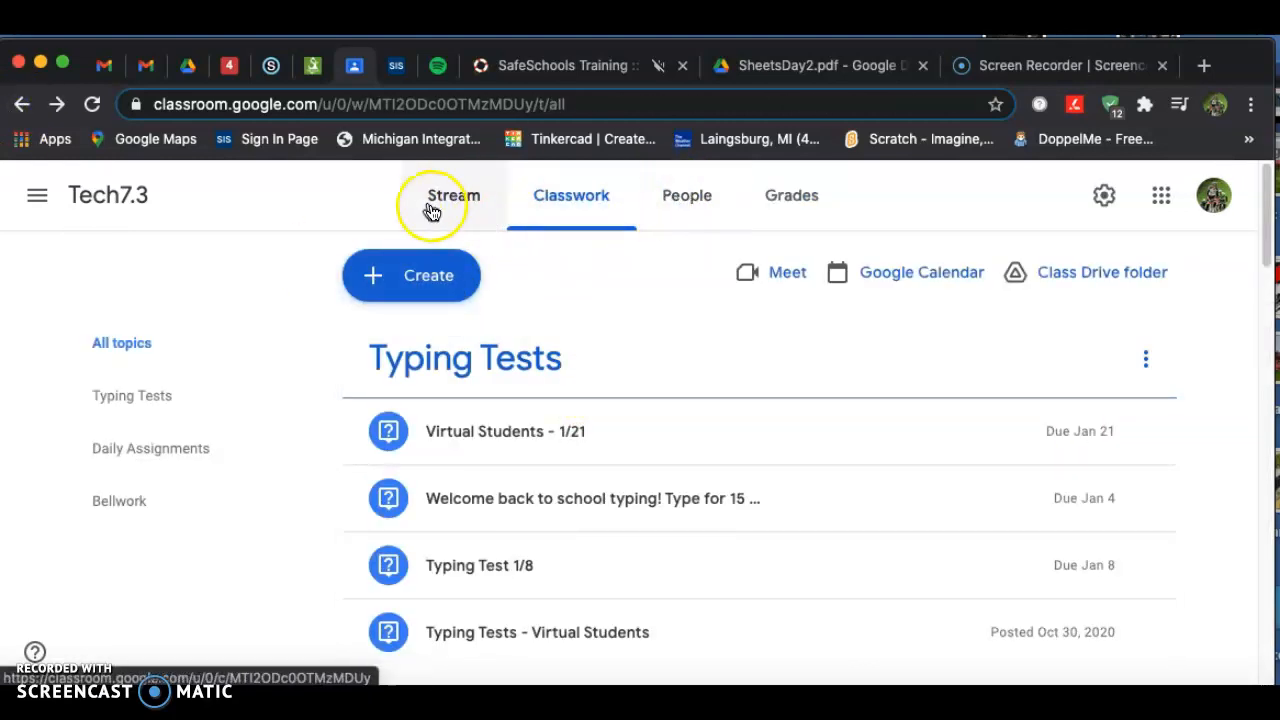
pyautogui.click(472, 199)
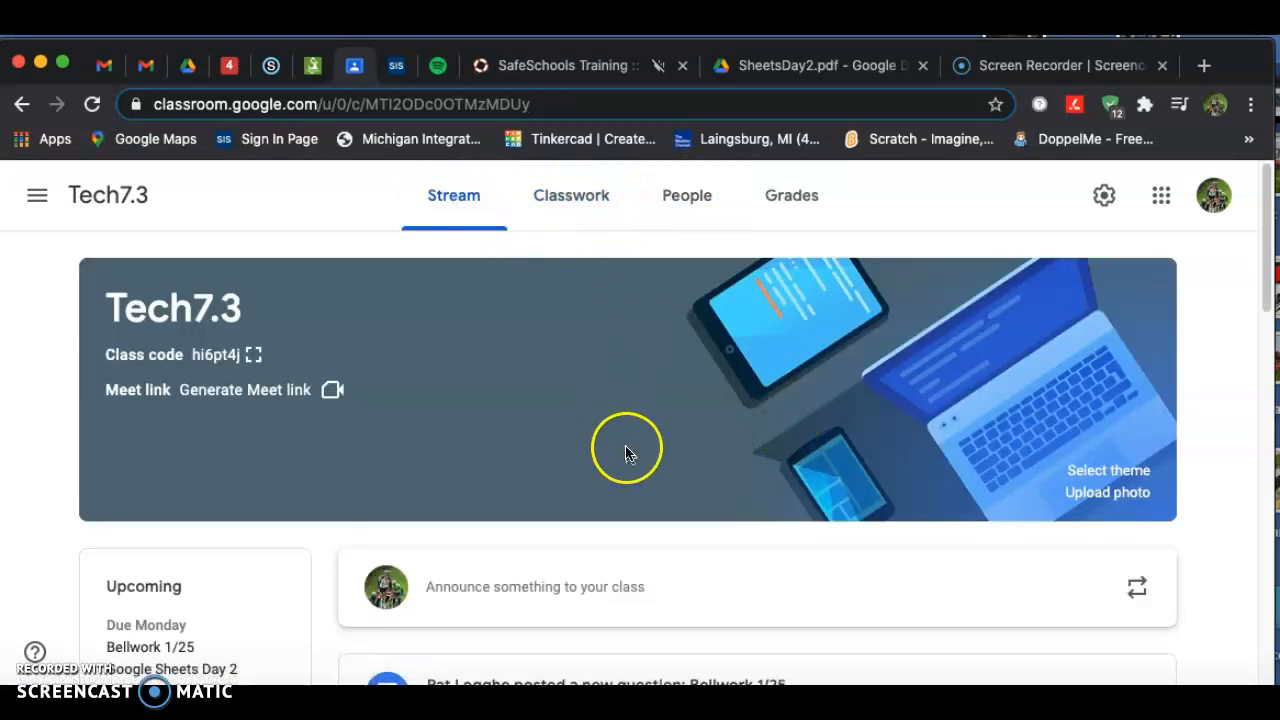
pyautogui.scroll(-4, 623, 449)
pyautogui.scroll(4, 623, 453)
pyautogui.click(566, 199)
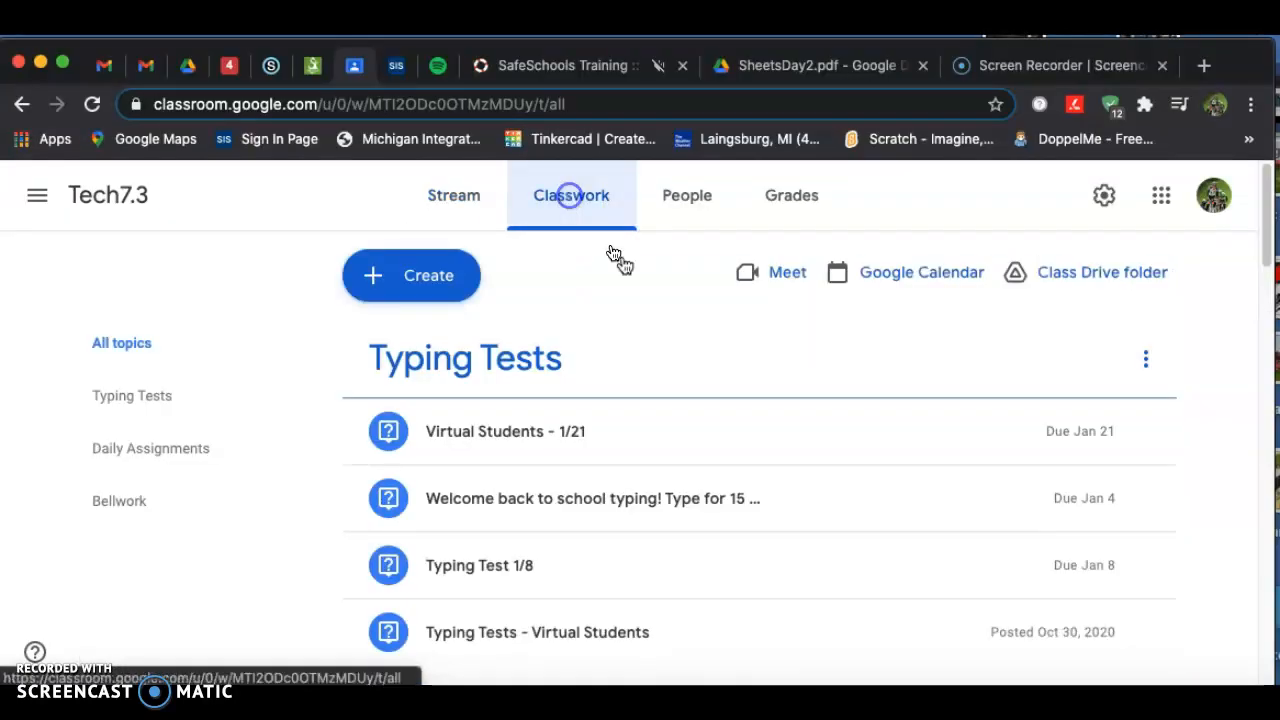
pyautogui.scroll(-5, 800, 490)
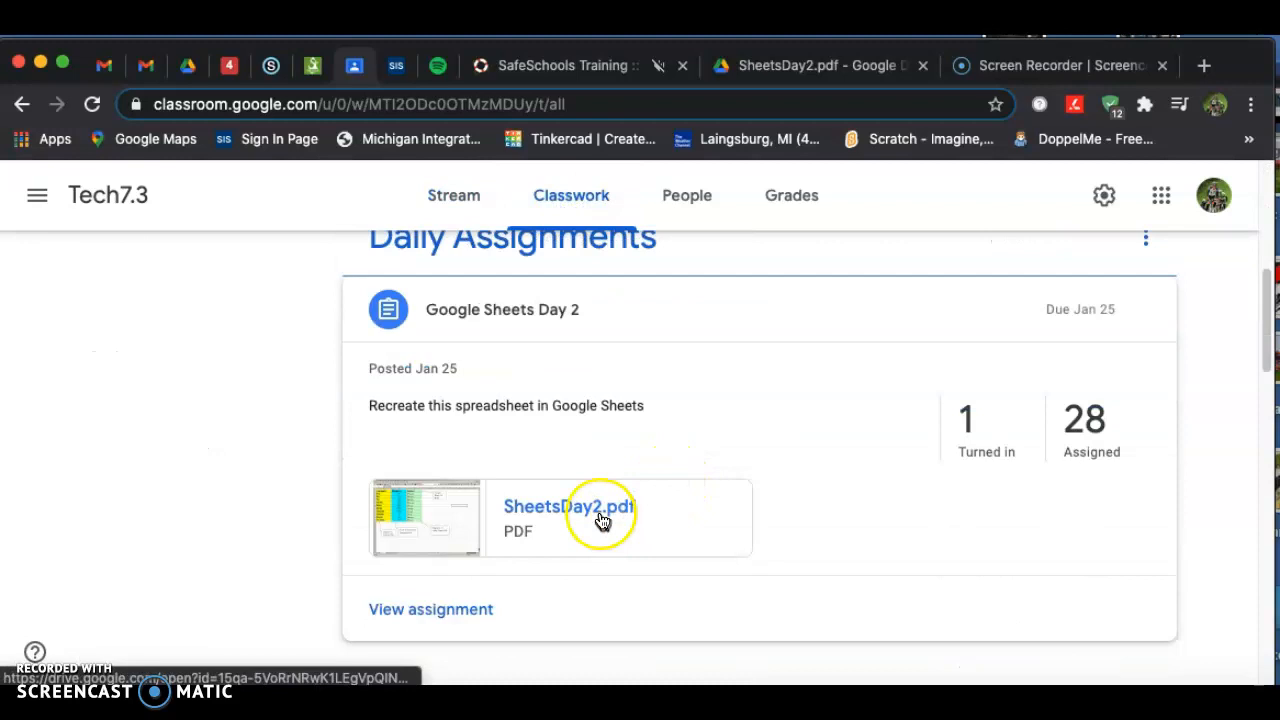
# Examine the SheetsDay2.pdf example spreadsheet and its font and fill notes.
pyautogui.click(809, 66)
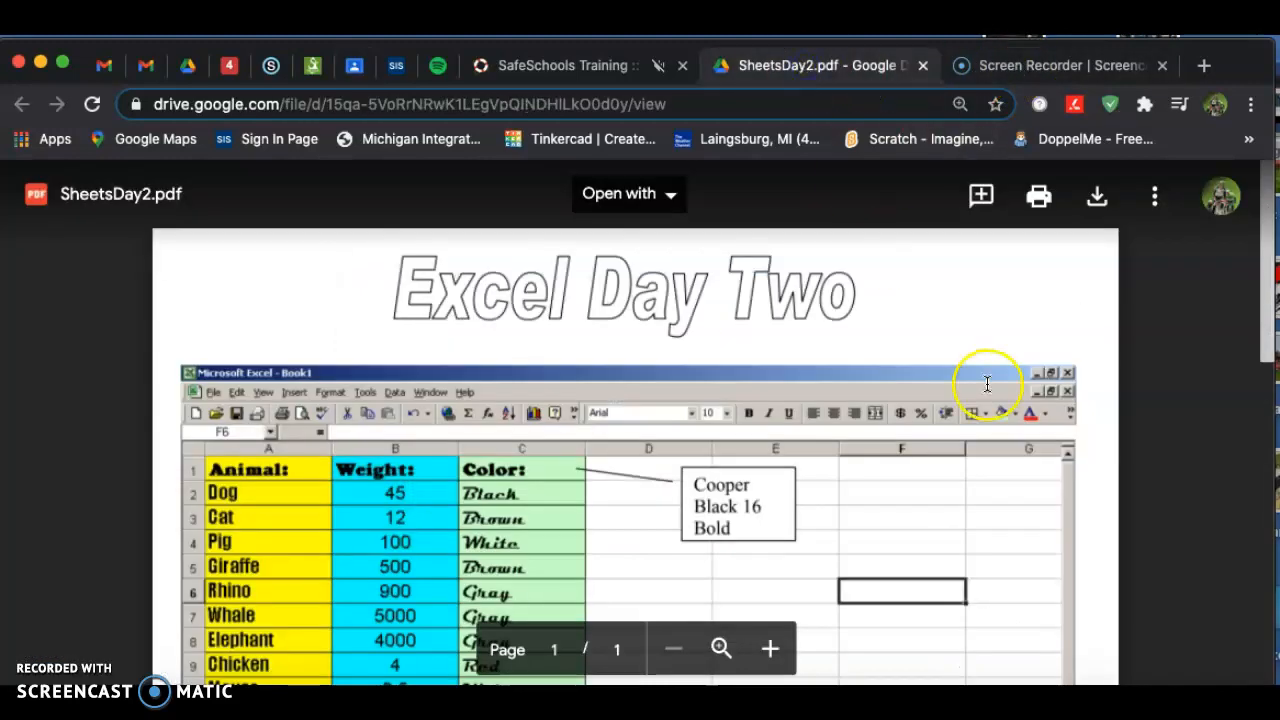
pyautogui.scroll(-2, 731, 560)
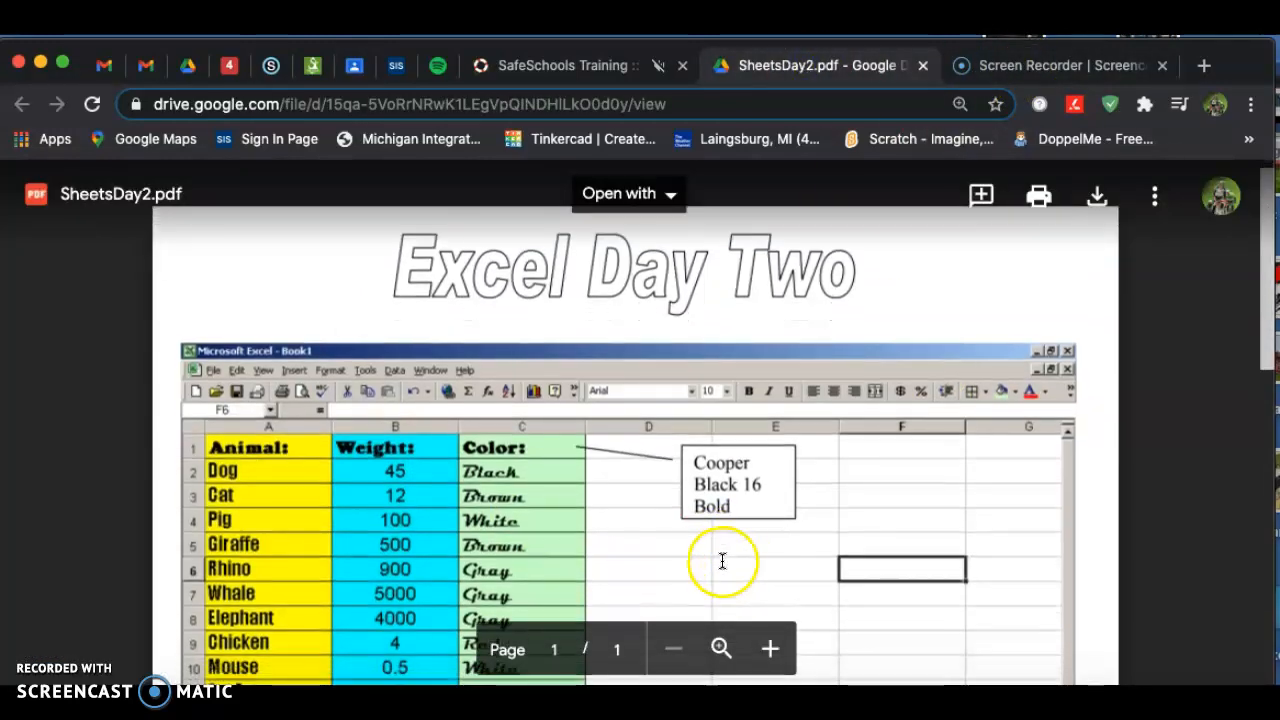
pyautogui.scroll(-5, 722, 561)
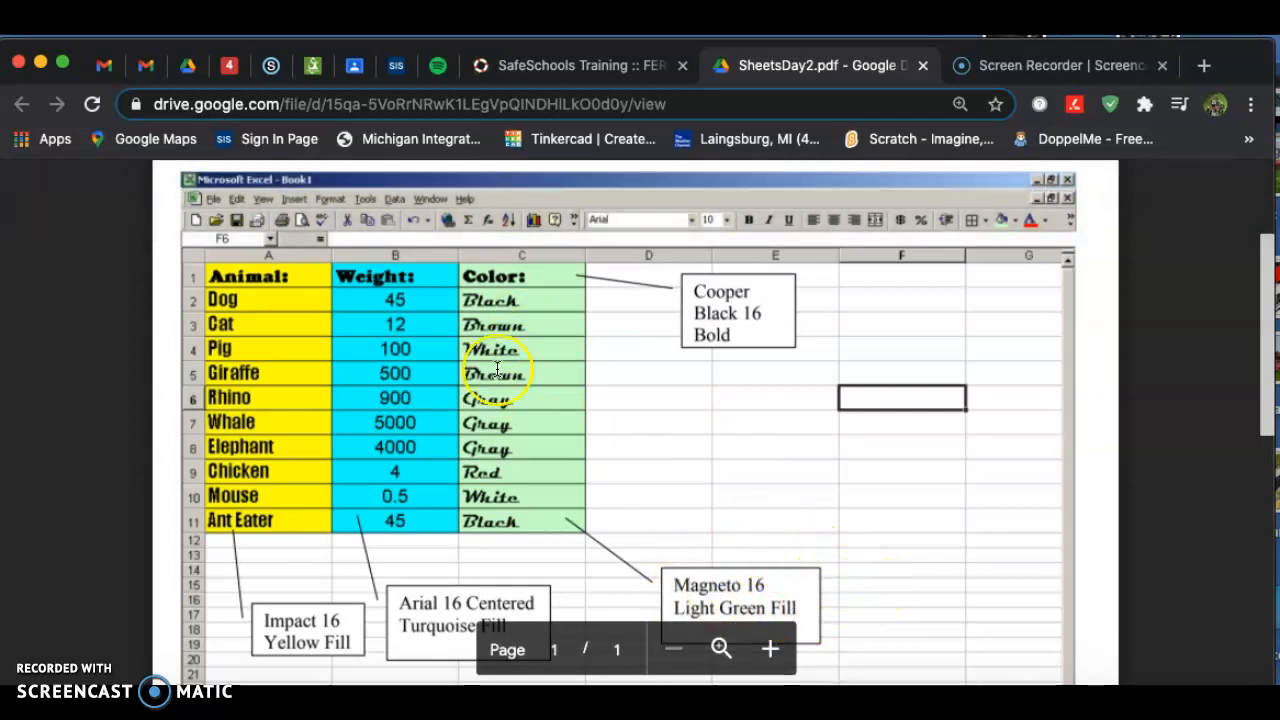
pyautogui.click(355, 67)
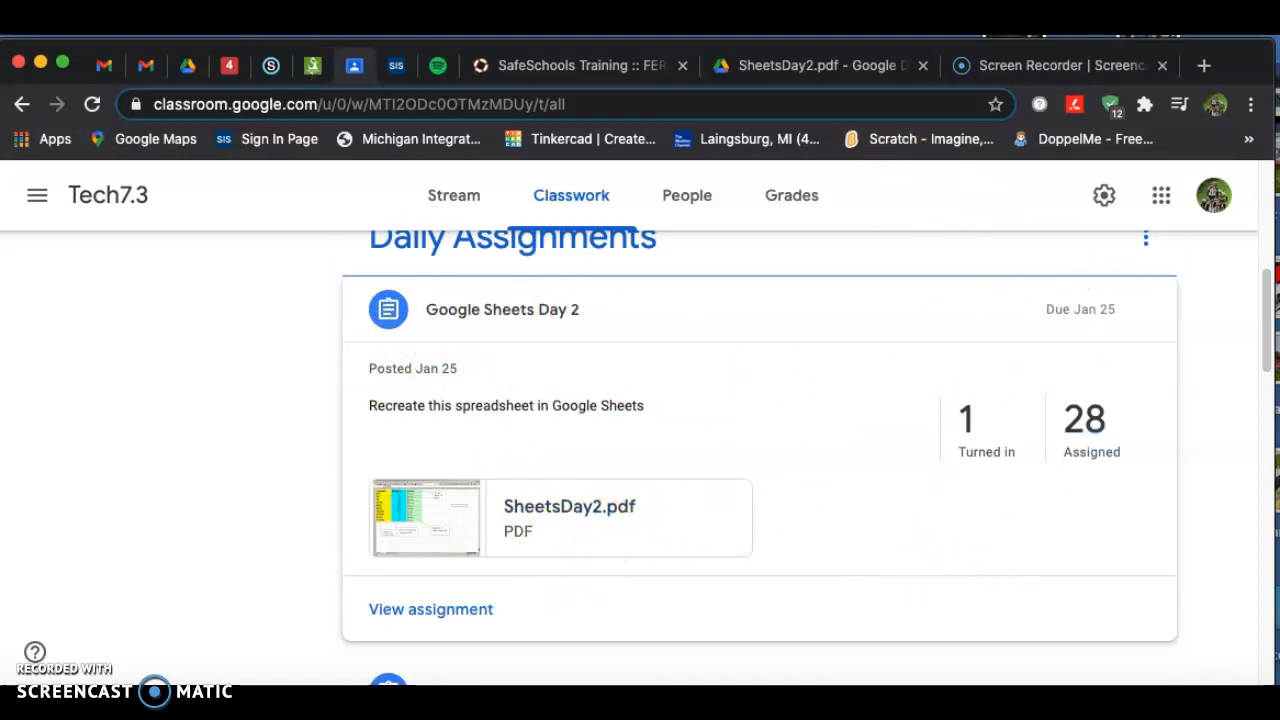
# Create a new blank Google Sheets spreadsheet from the Drive folder.
pyautogui.click(199, 69)
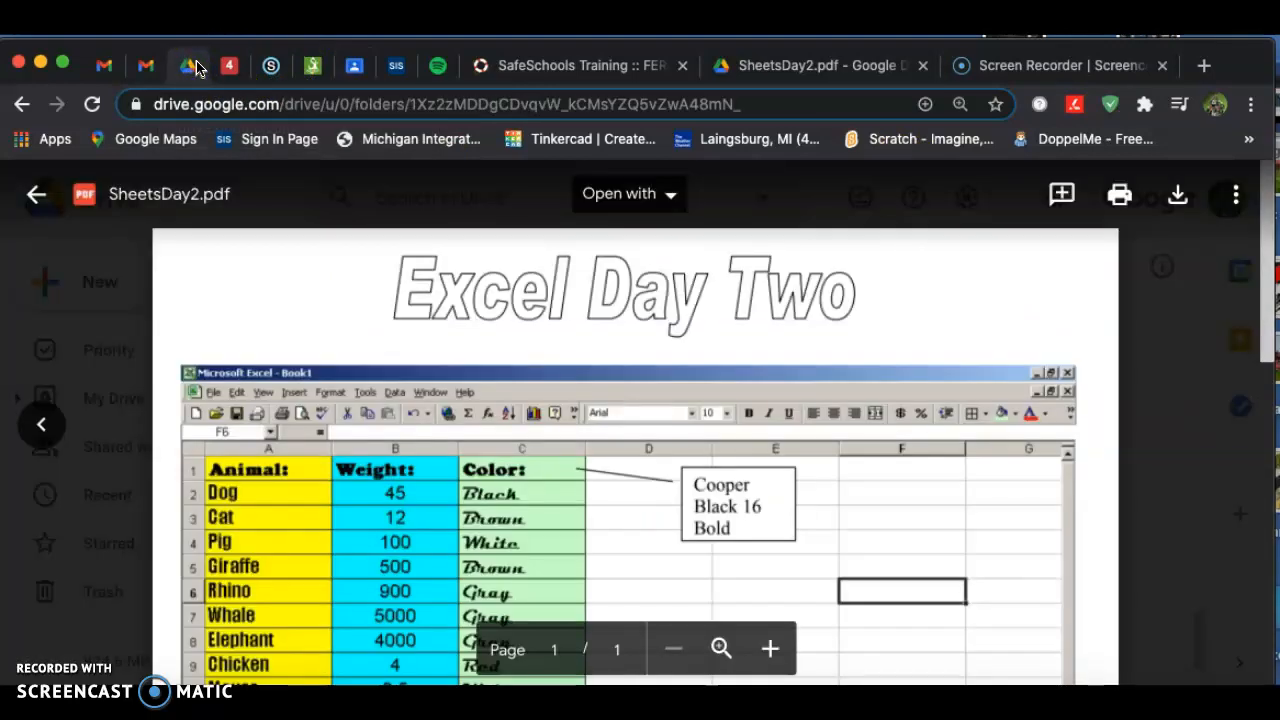
pyautogui.click(36, 194)
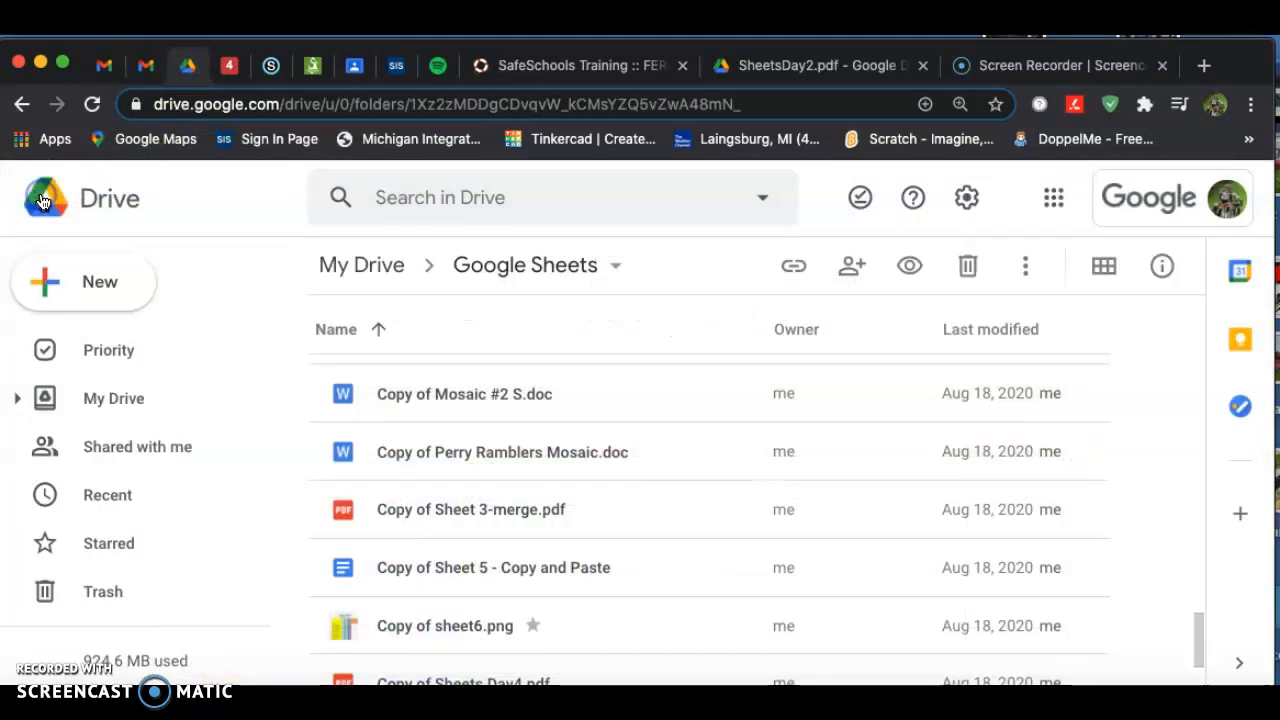
pyautogui.click(104, 284)
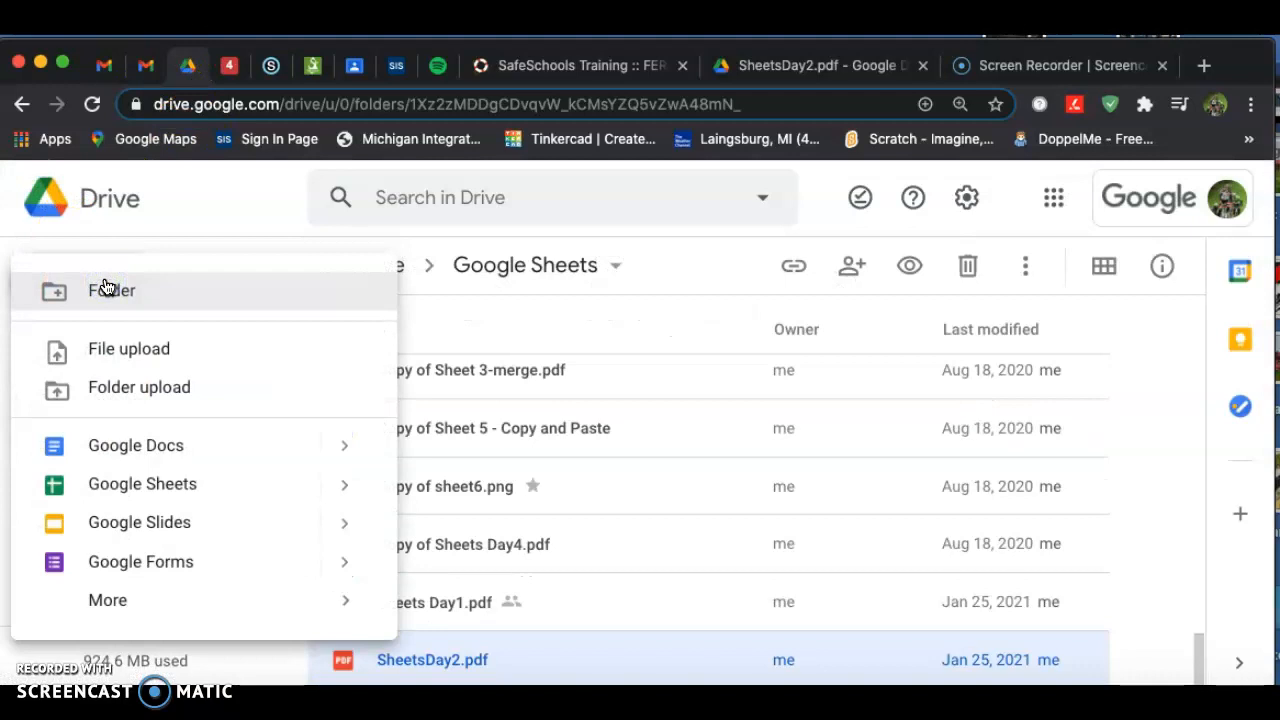
pyautogui.click(160, 483)
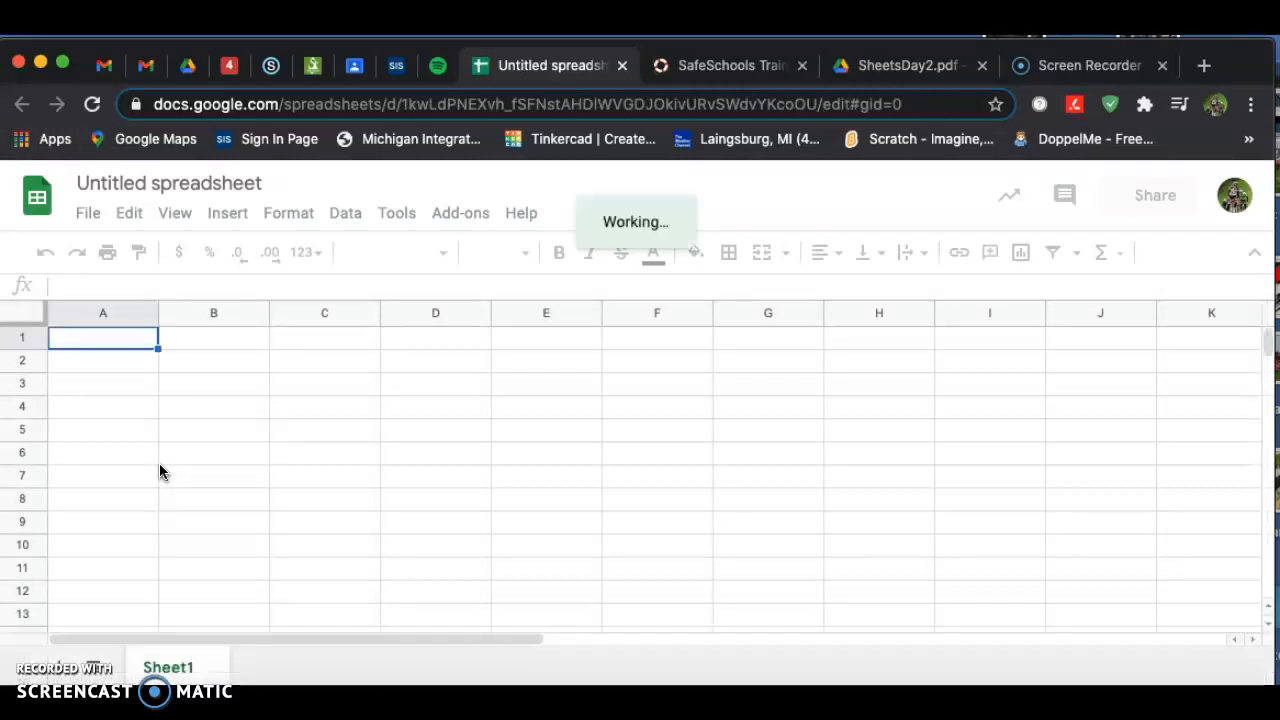
# Set the font size of cells A1 through C11 to 16.
pyautogui.click(878, 63)
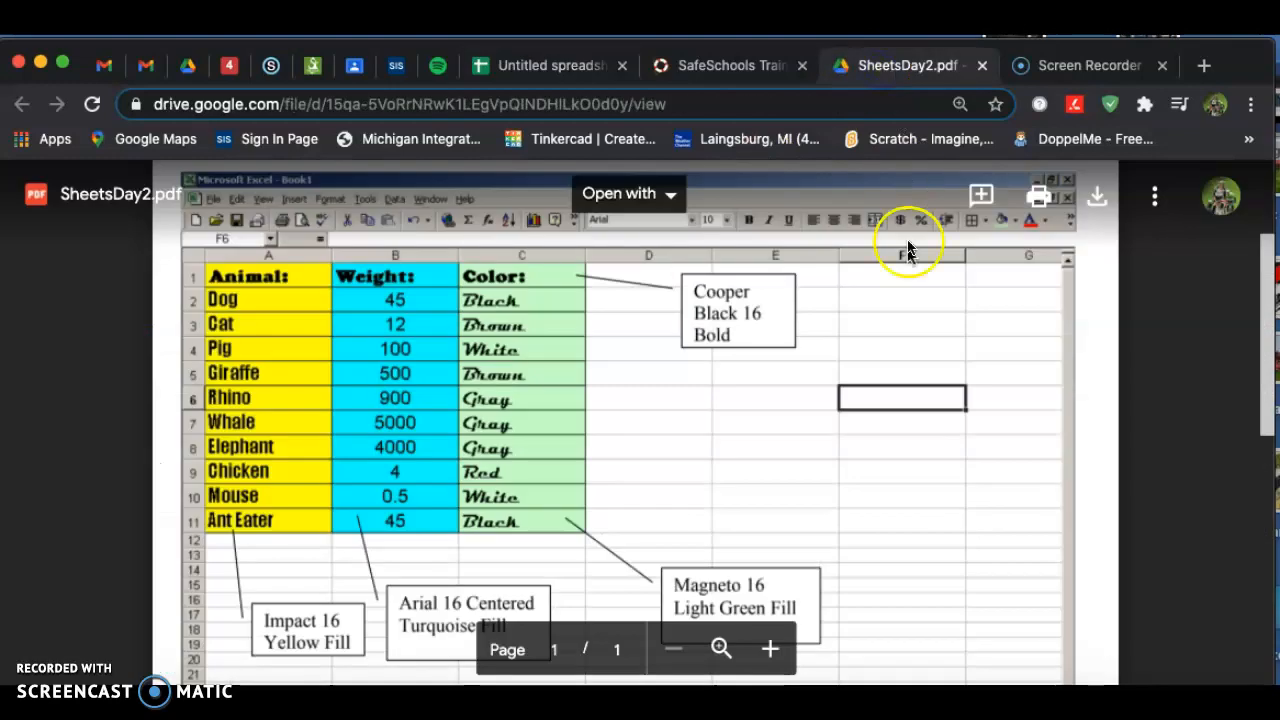
pyautogui.click(510, 67)
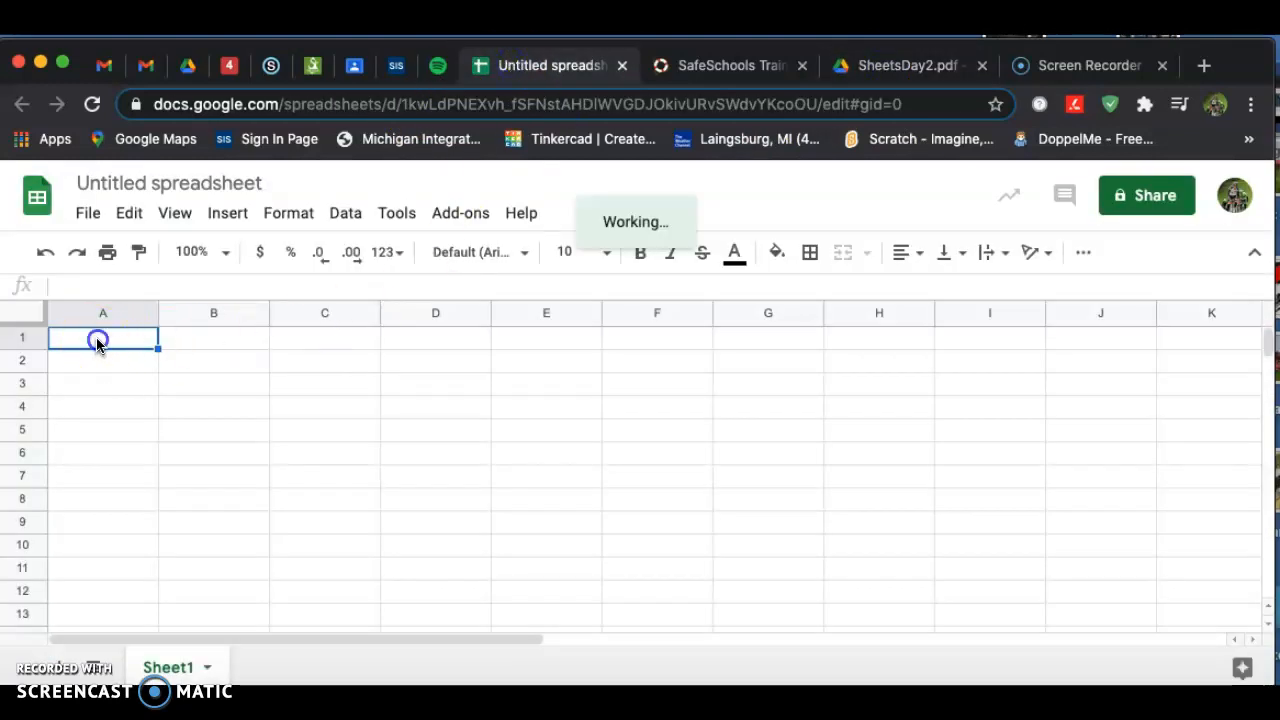
pyautogui.moveTo(329, 335); pyautogui.dragTo(314, 567)
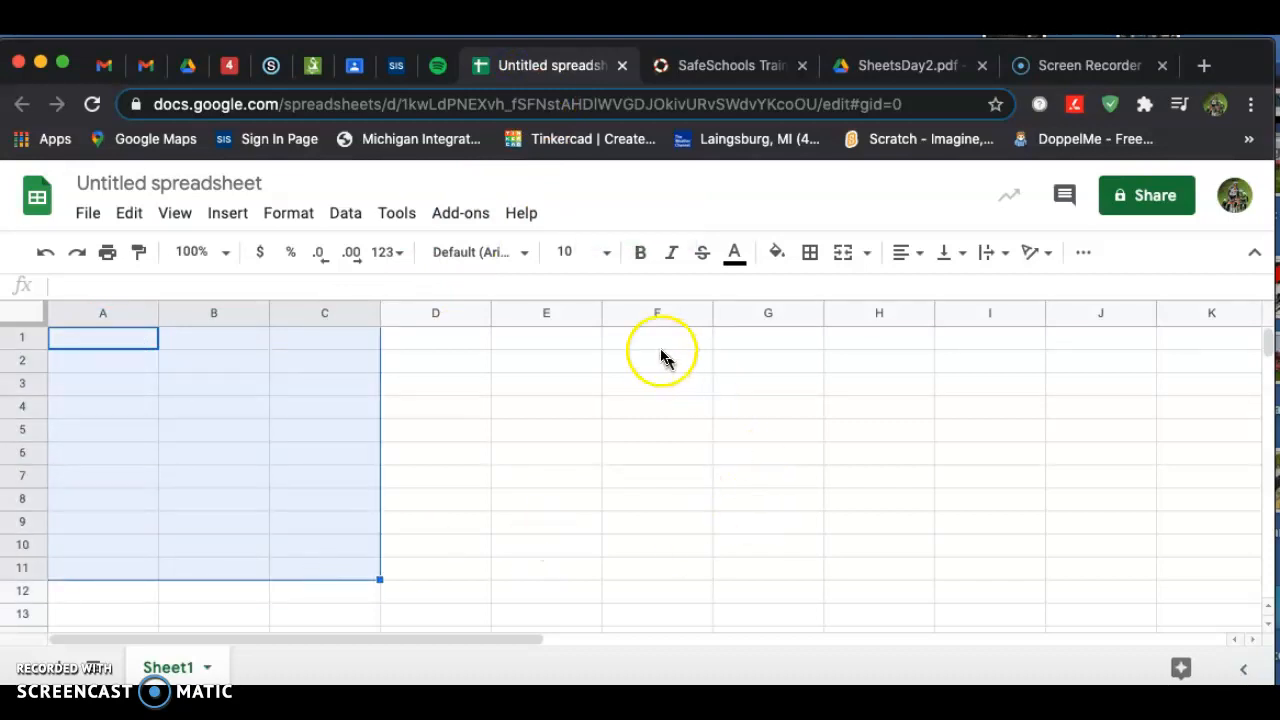
pyautogui.click(610, 253)
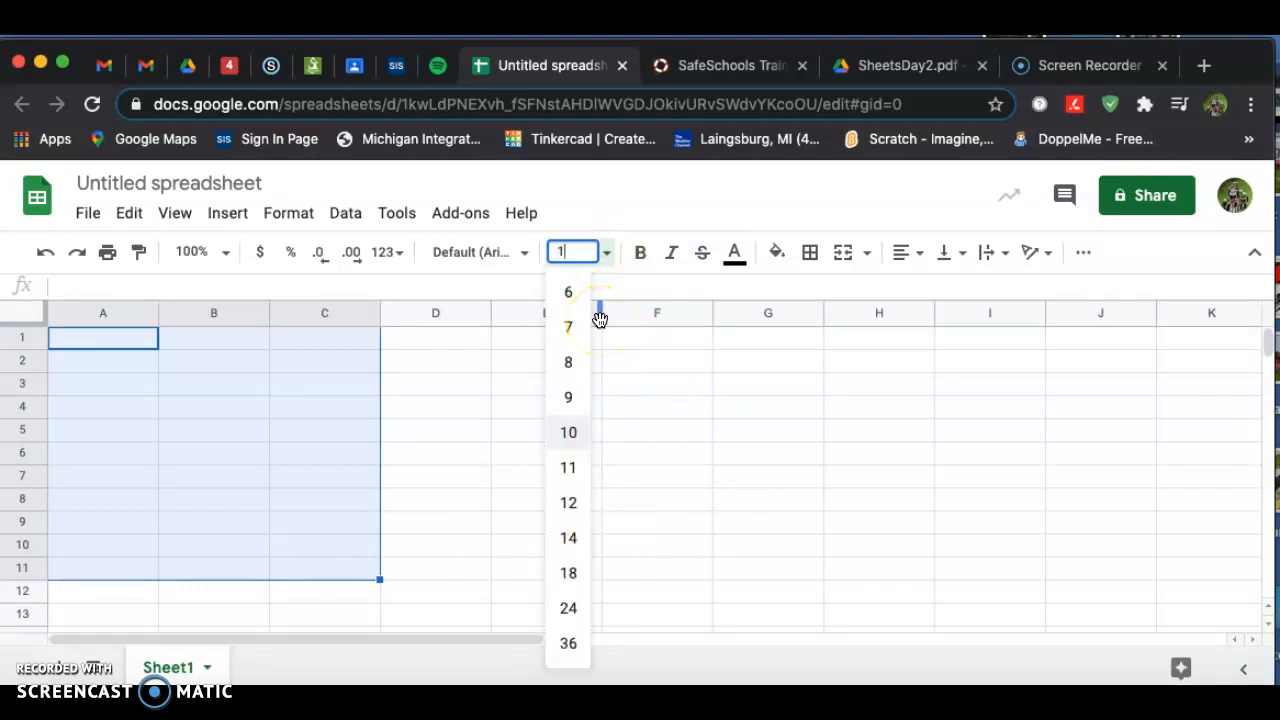
pyautogui.press('Return')
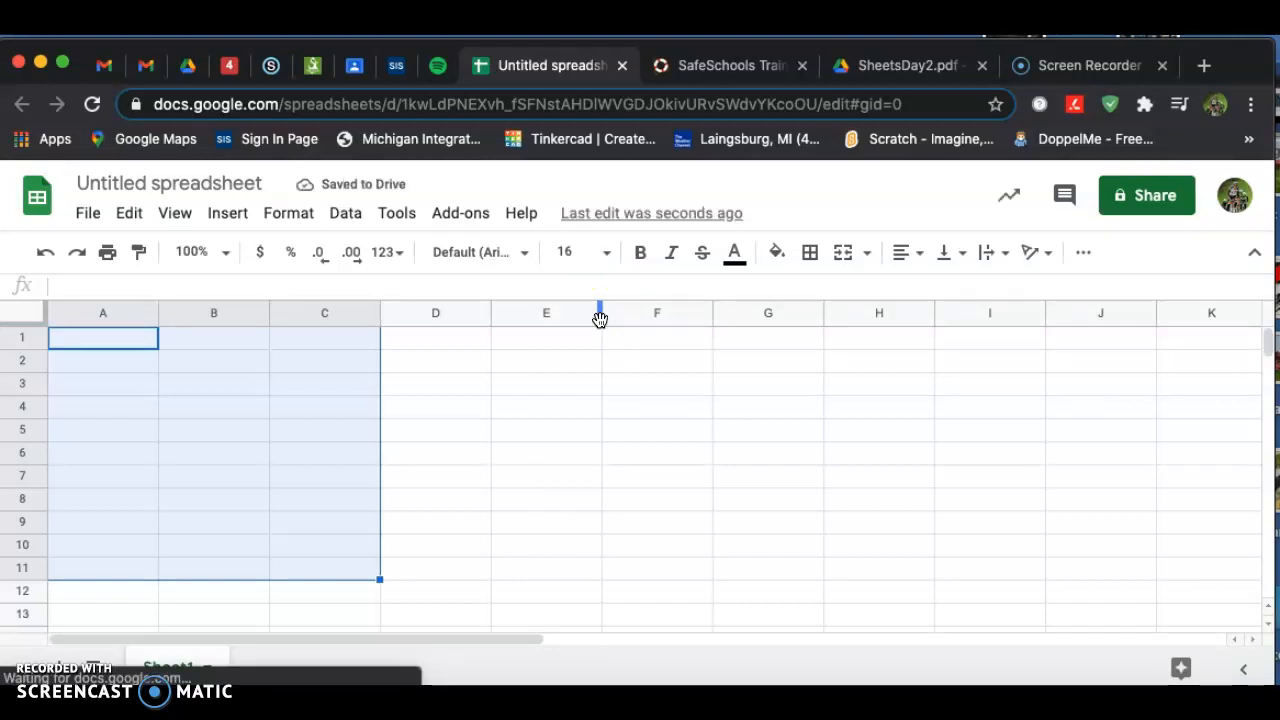
# Make the header row cells A1 to C1 bold.
pyautogui.click(677, 477)
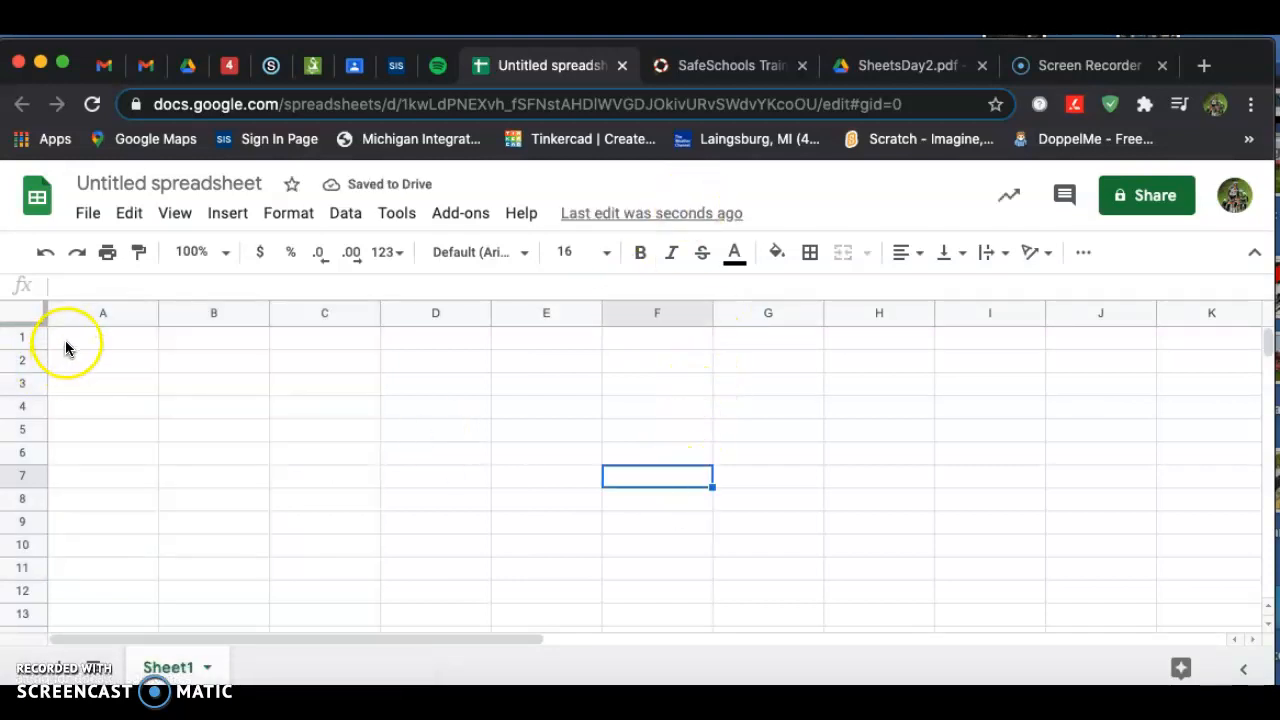
pyautogui.moveTo(135, 343); pyautogui.dragTo(325, 340)
pyautogui.click(639, 253)
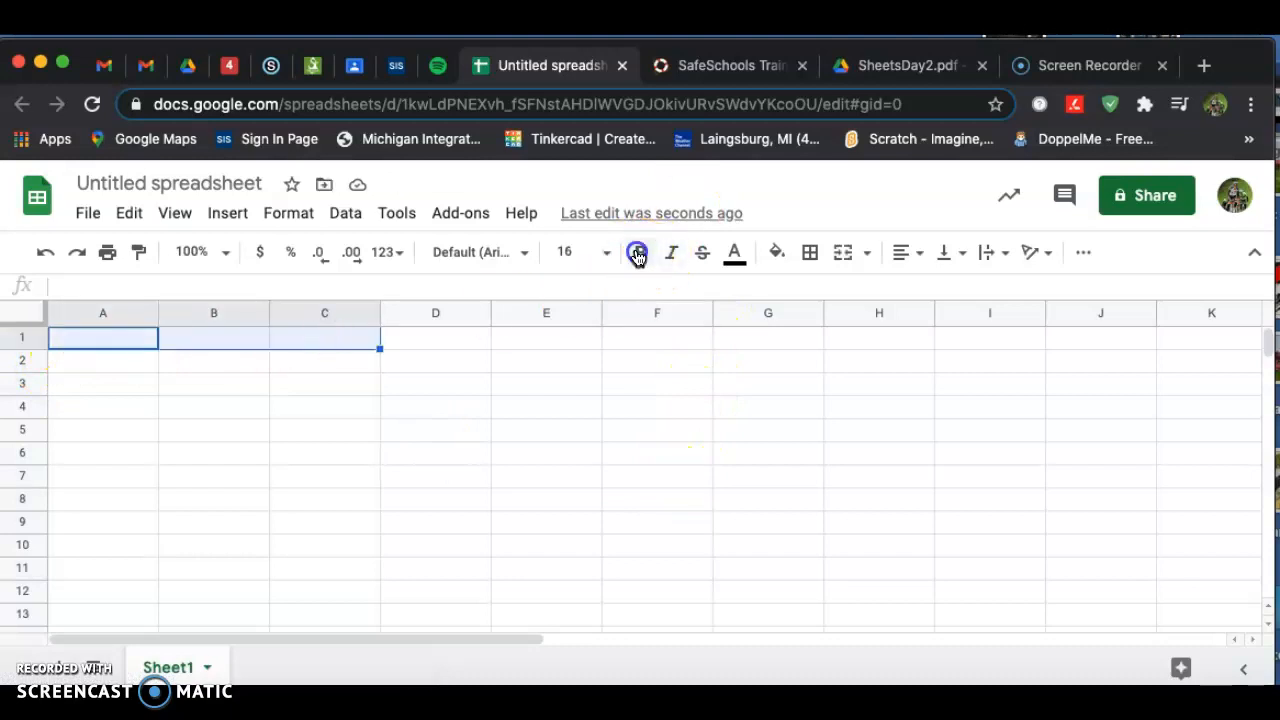
# Try to find the Cookie font for cell A1 through the More fonts search.
pyautogui.click(908, 68)
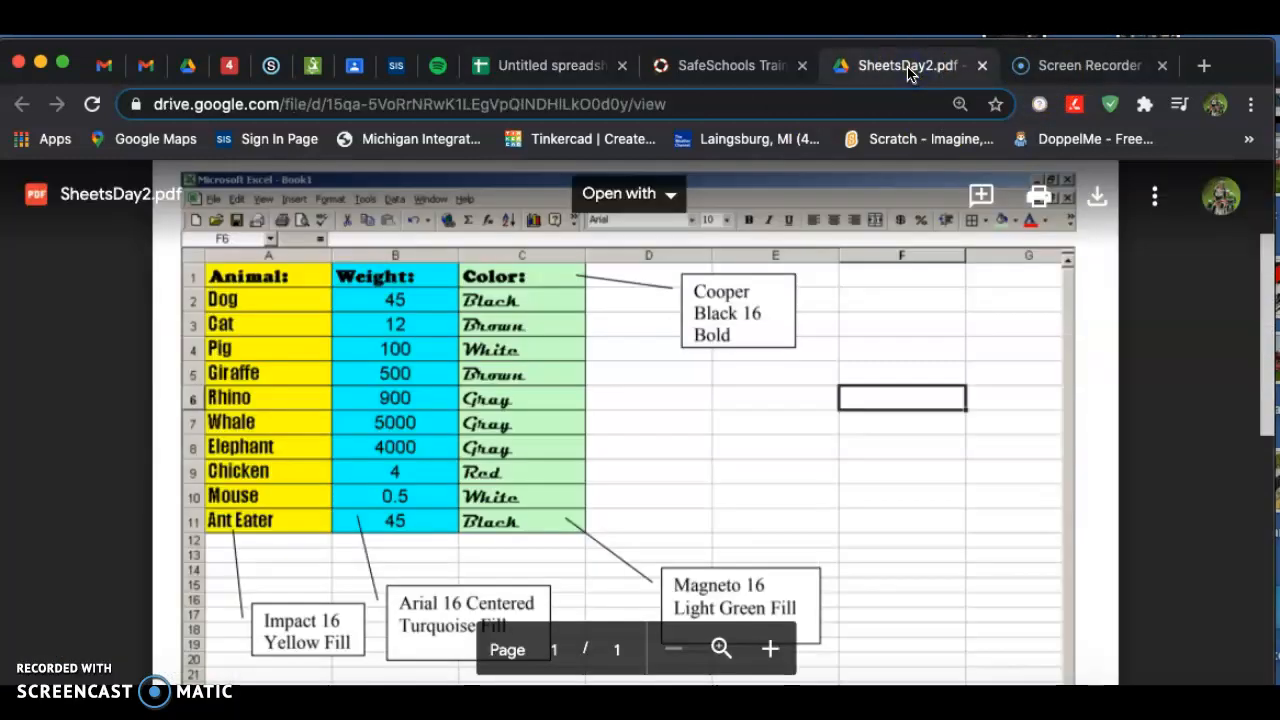
pyautogui.click(549, 65)
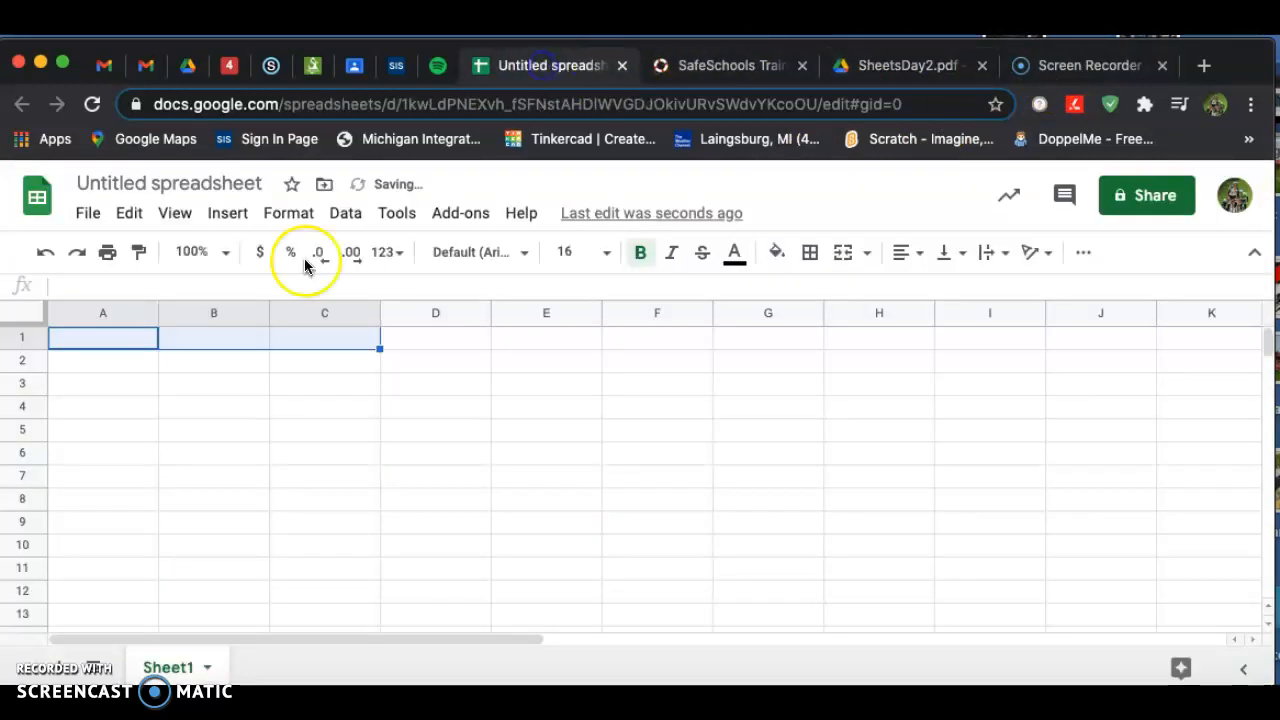
pyautogui.click(97, 338)
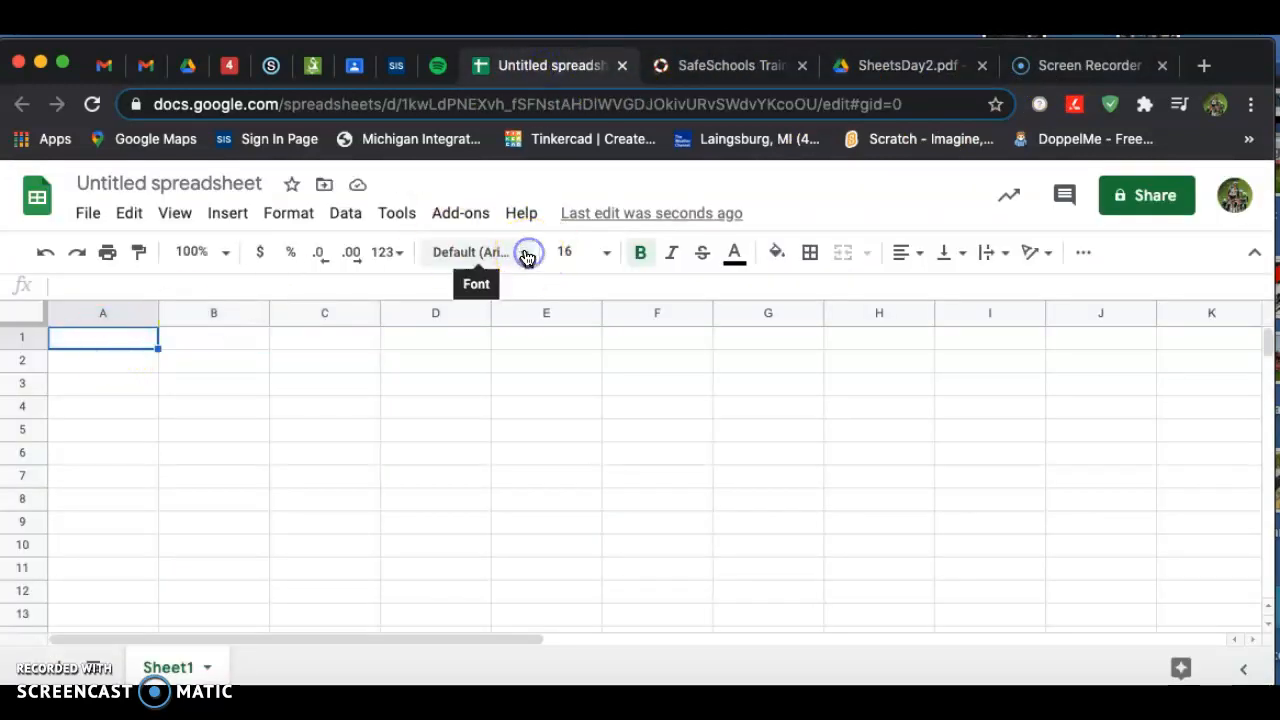
pyautogui.click(526, 254)
pyautogui.click(521, 296)
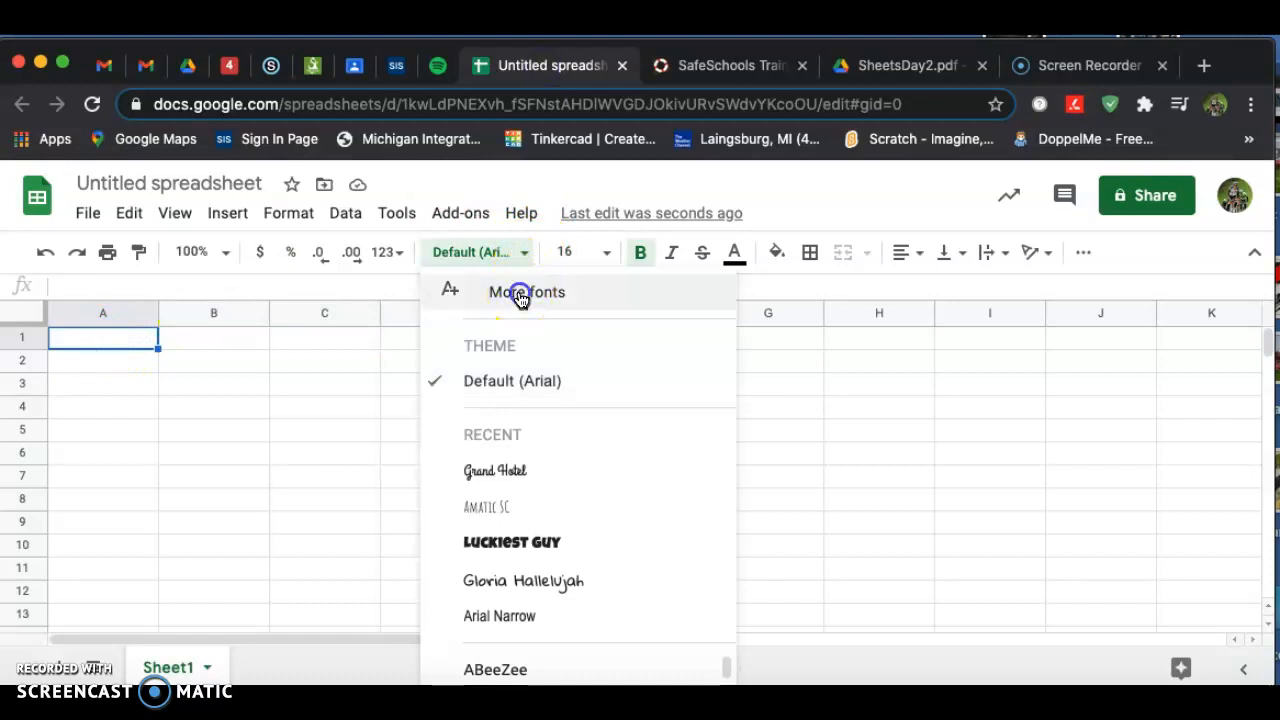
pyautogui.click(227, 305)
pyautogui.write('coo')
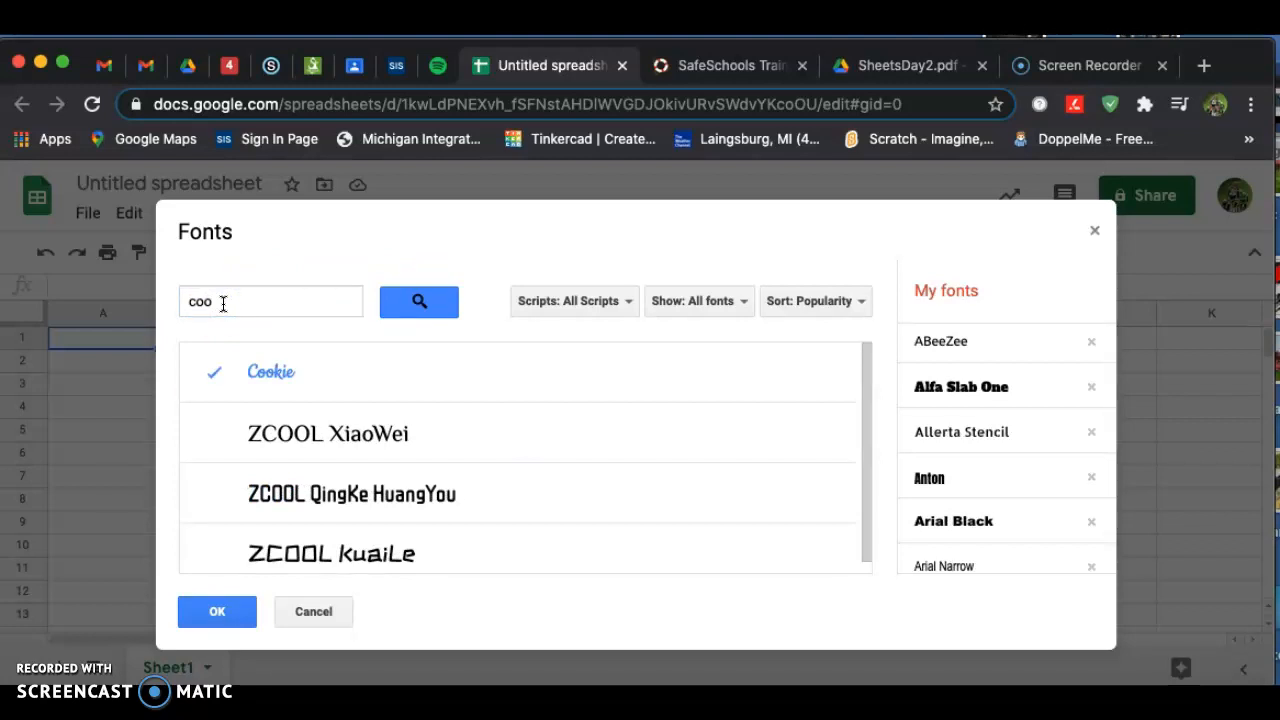
pyautogui.click(247, 301)
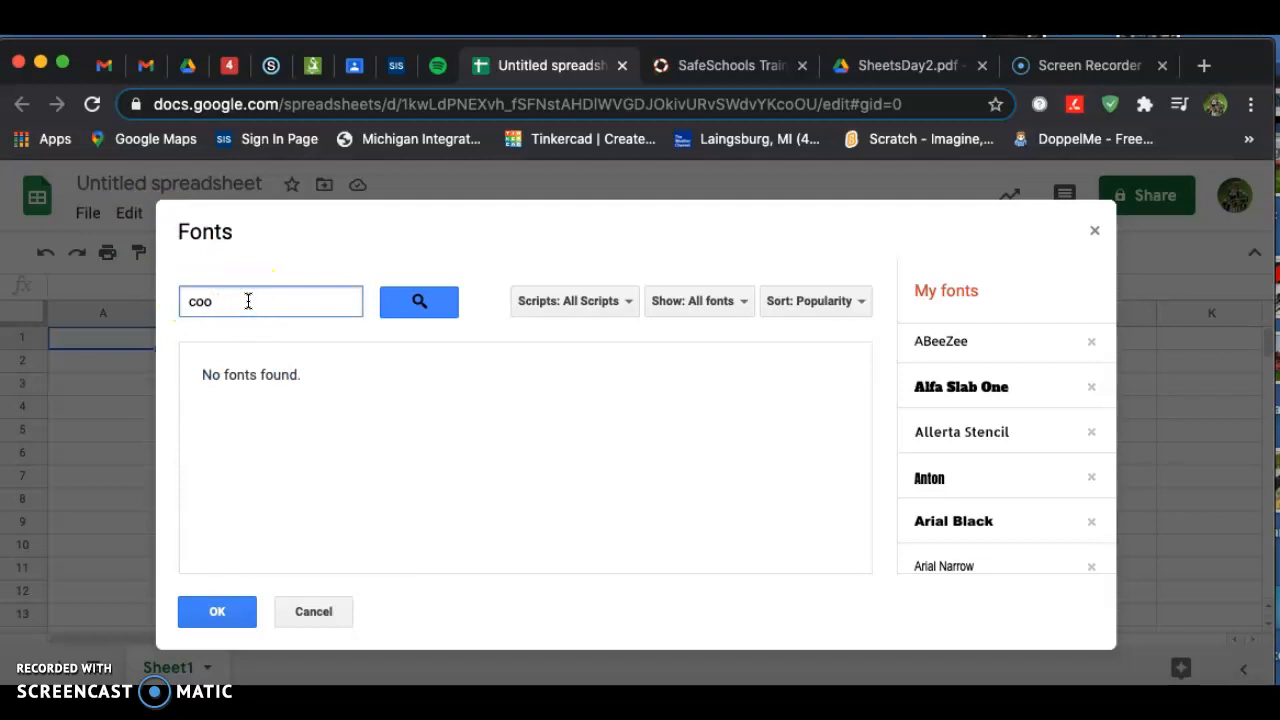
pyautogui.click(280, 372)
pyautogui.click(216, 612)
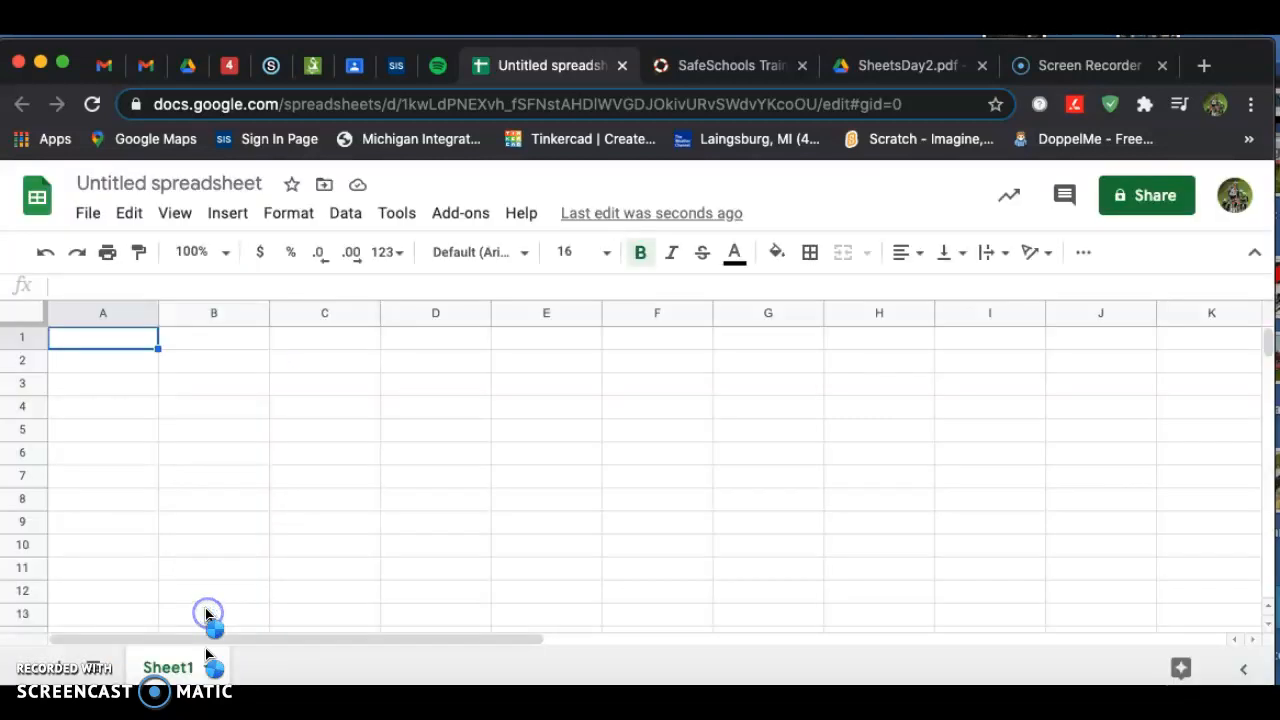
# Apply the Cookie font to cell A1 from the font list.
pyautogui.click(525, 256)
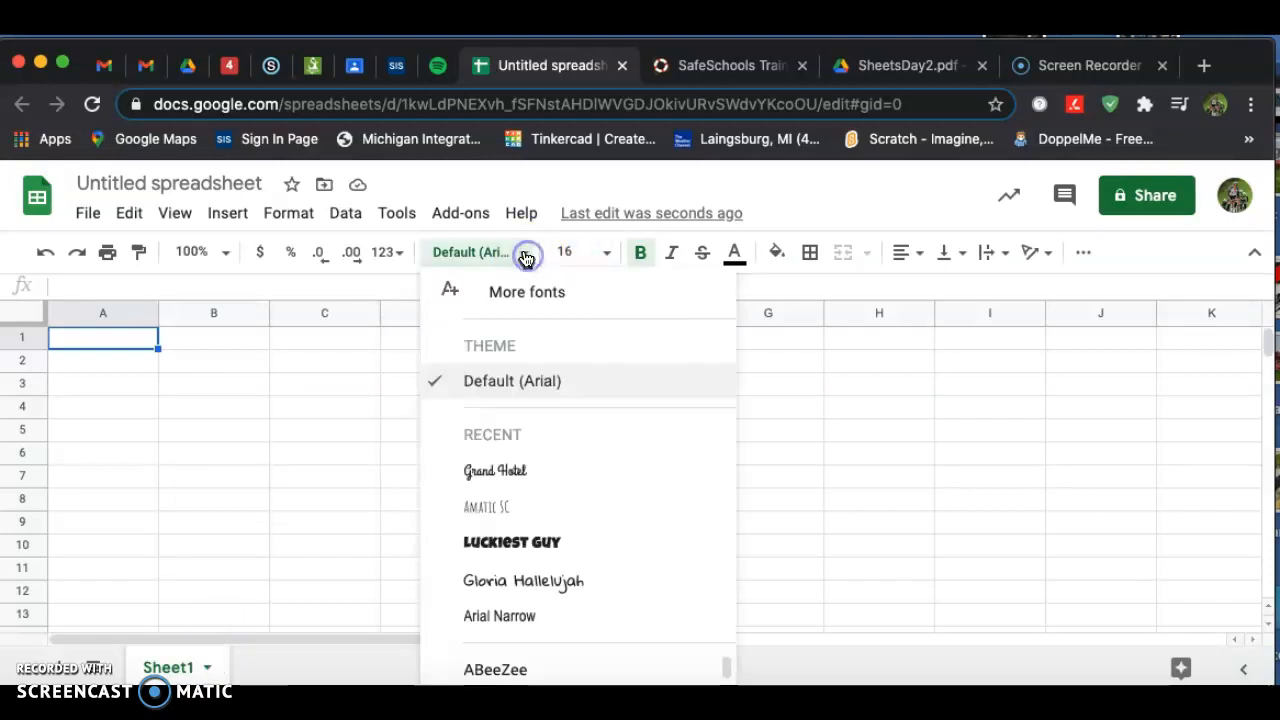
pyautogui.scroll(-3, 568, 676)
pyautogui.scroll(-4, 568, 677)
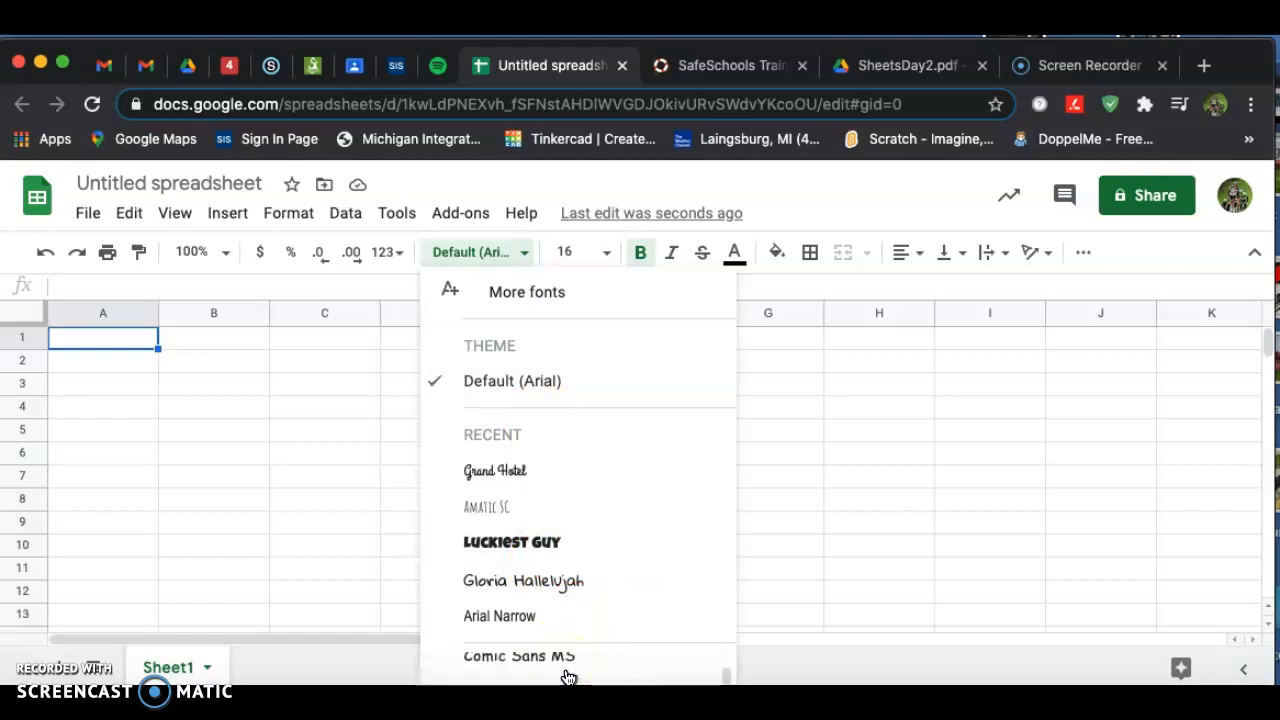
pyautogui.click(472, 668)
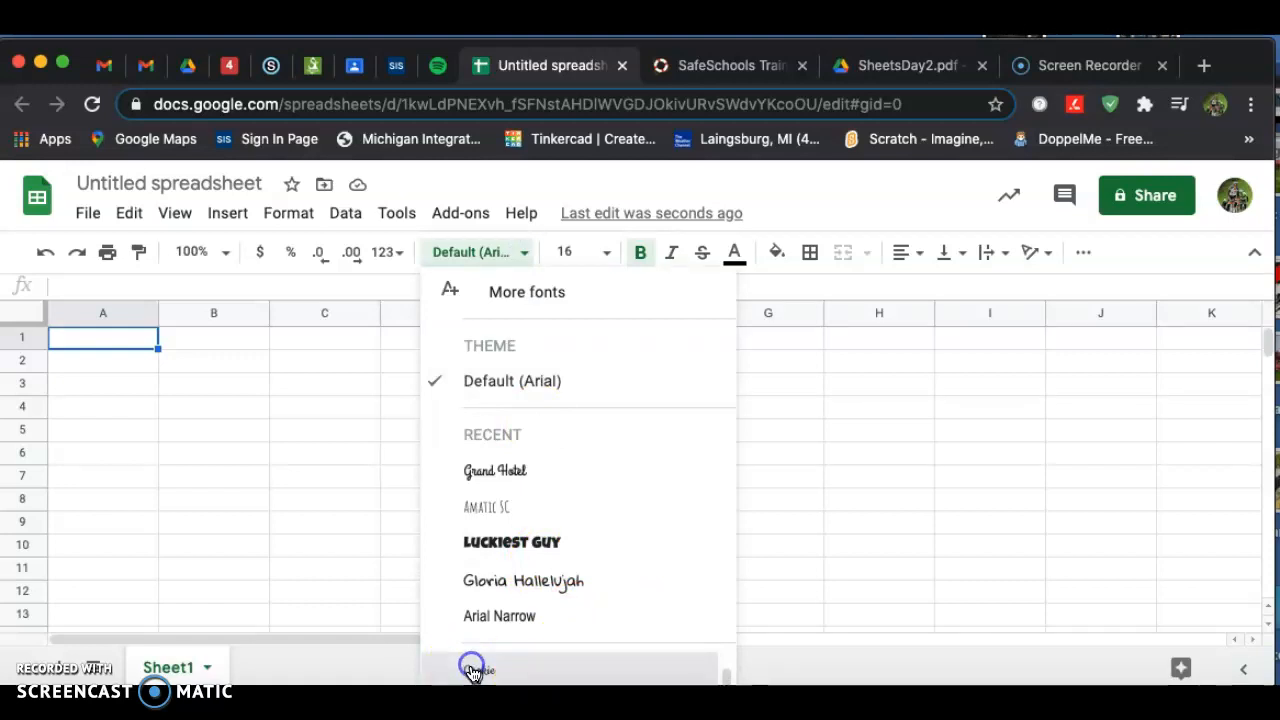
pyautogui.click(70, 344)
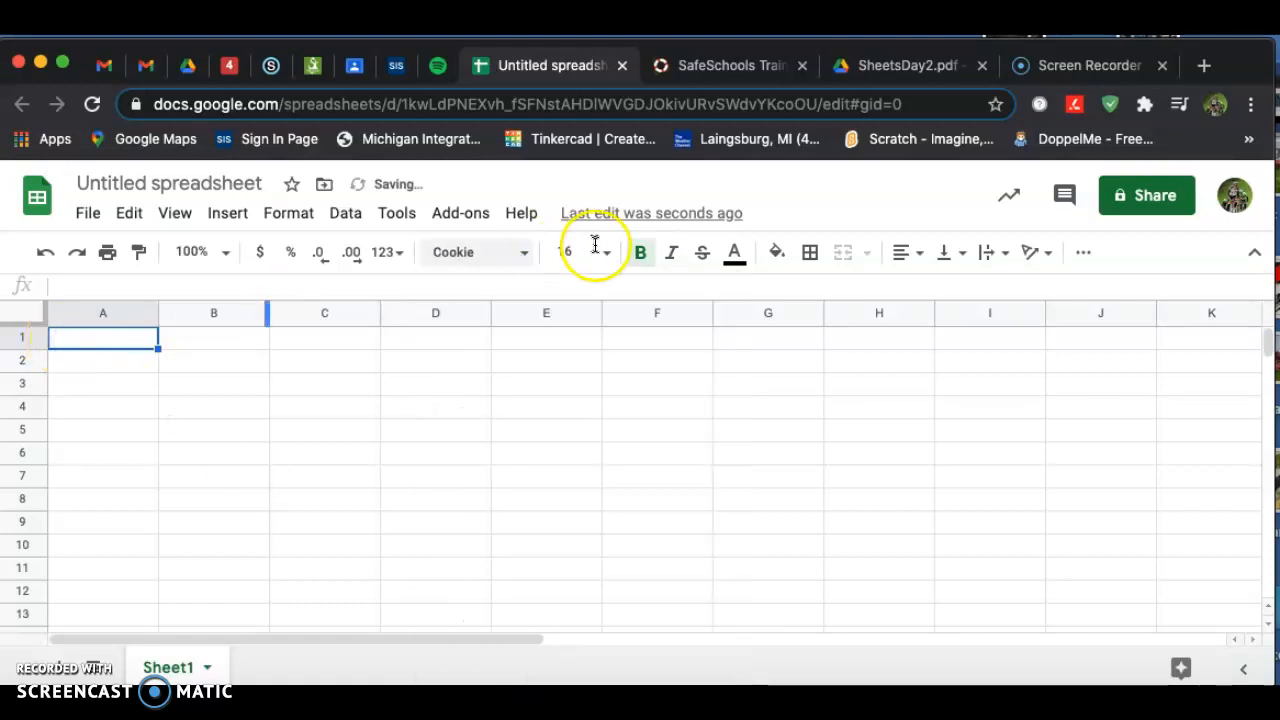
# Enter the header Animal: in cell A1.
pyautogui.click(895, 66)
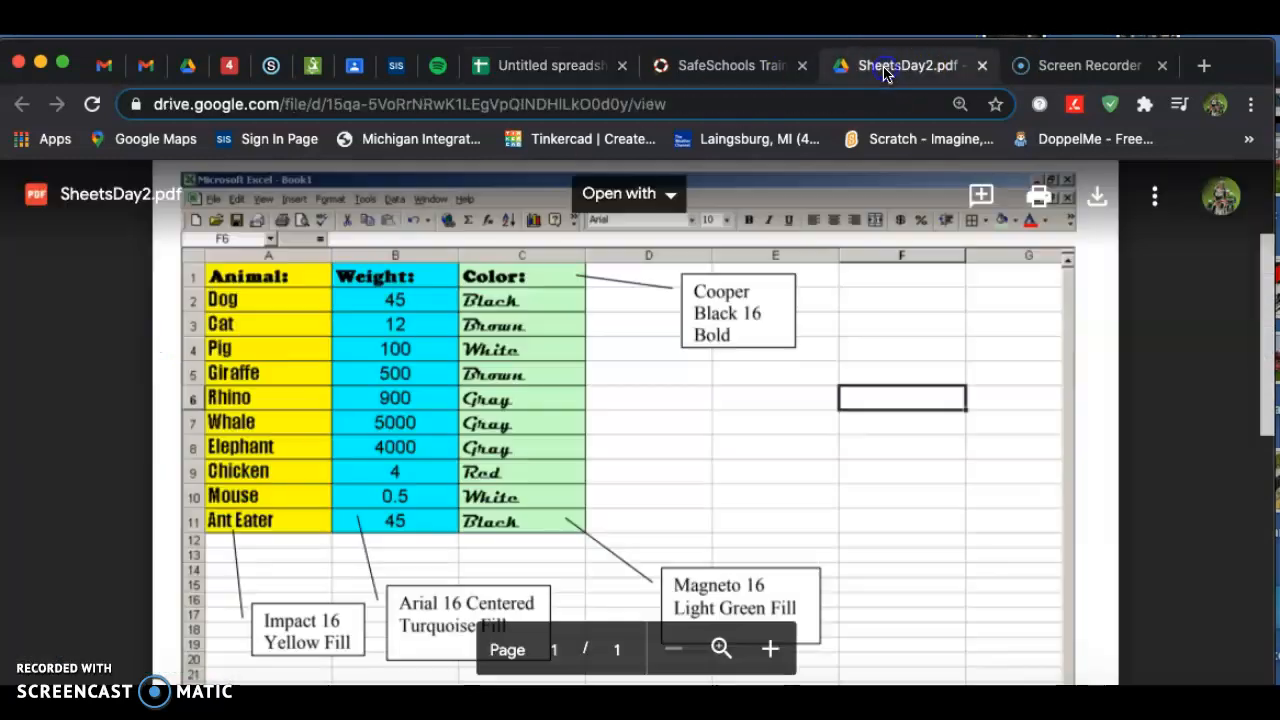
pyautogui.click(521, 74)
pyautogui.write('Animal:')
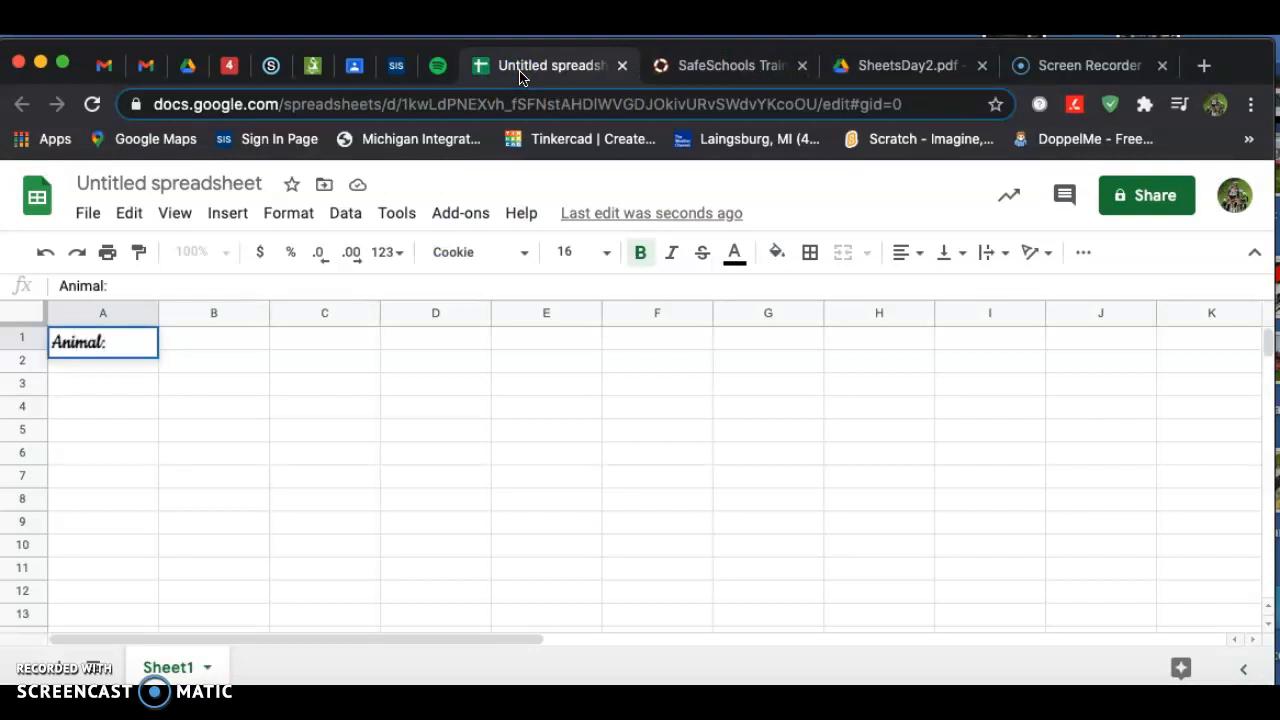
# Enter the headers Weight: in cell B1 and Color: in cell C1.
pyautogui.press('Tab')
pyautogui.write('Wei')
pyautogui.press('BackSpace')
pyautogui.press('BackSpace')
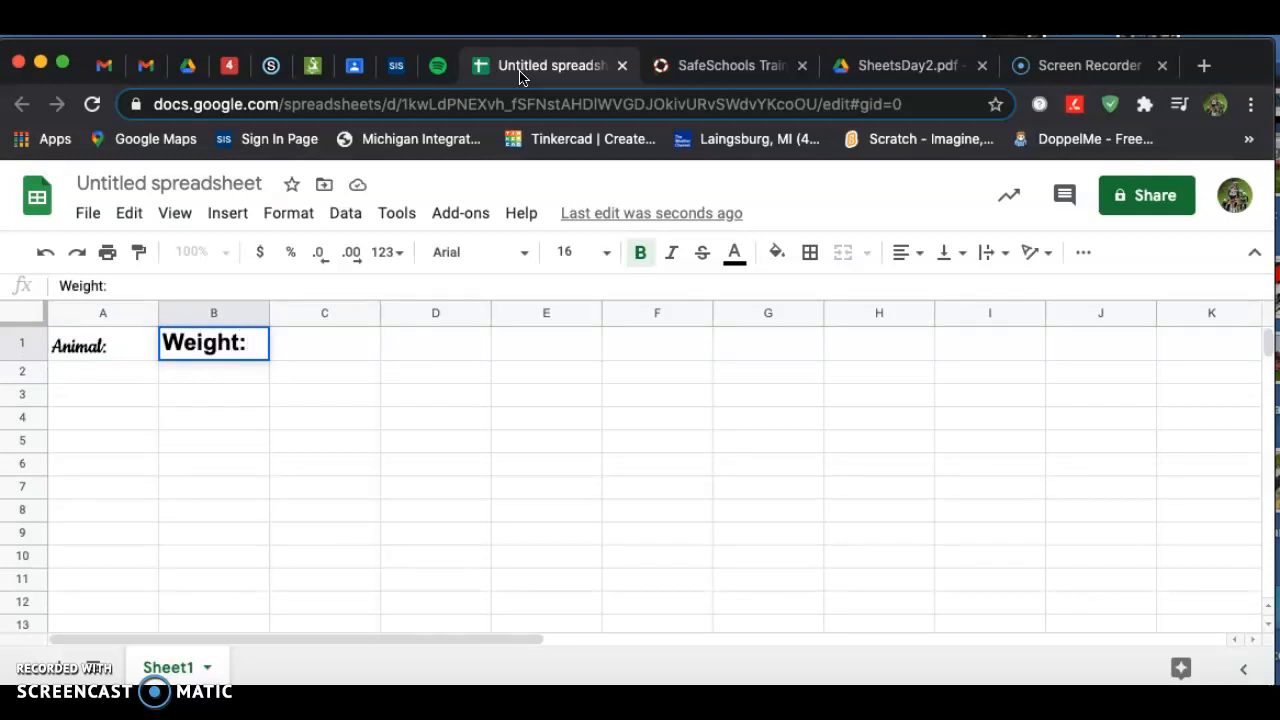
pyautogui.press('Tab')
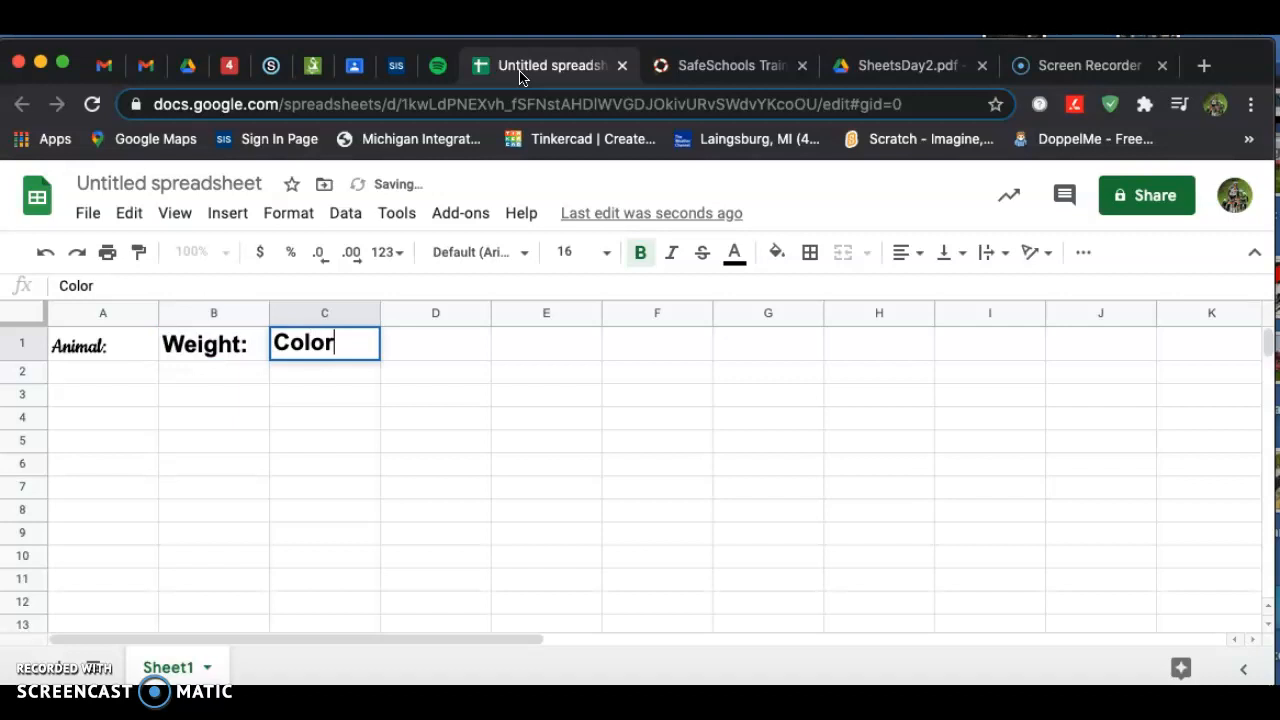
# Apply the Cookie font to the header cells A1 through C1.
pyautogui.click(574, 440)
pyautogui.moveTo(89, 343); pyautogui.dragTo(307, 345)
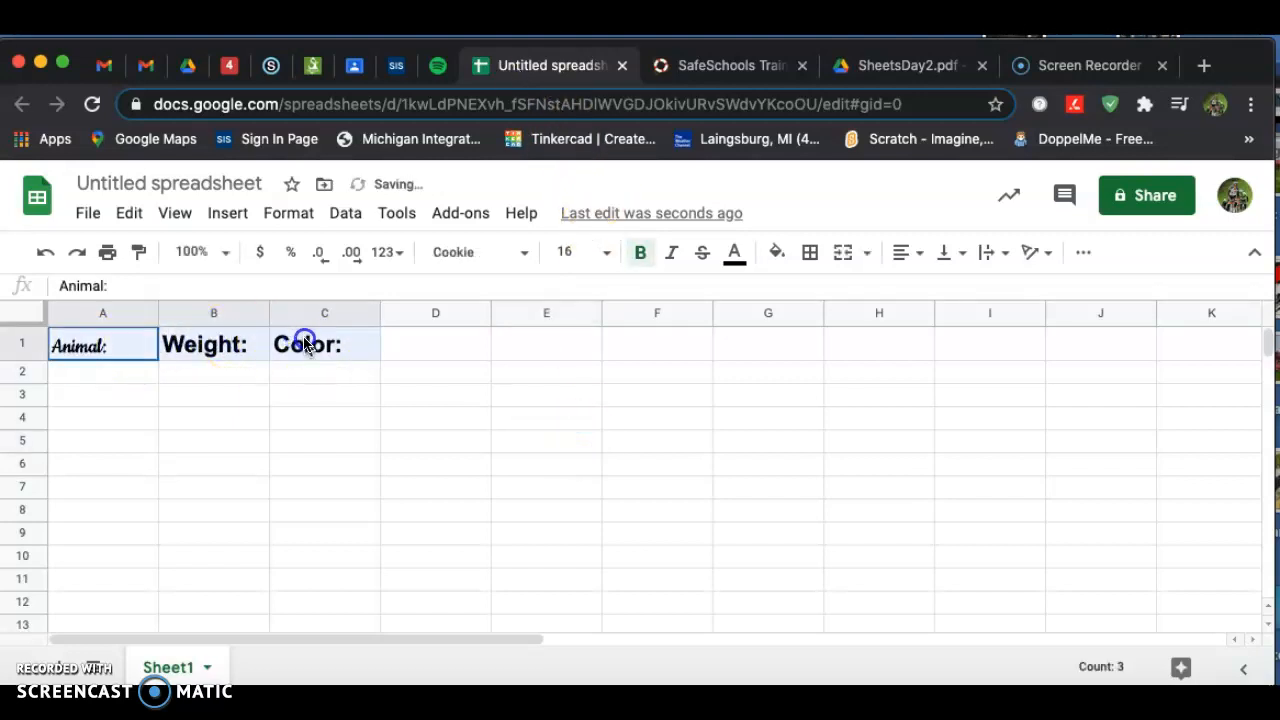
pyautogui.click(495, 253)
pyautogui.click(486, 471)
pyautogui.click(578, 462)
pyautogui.click(100, 372)
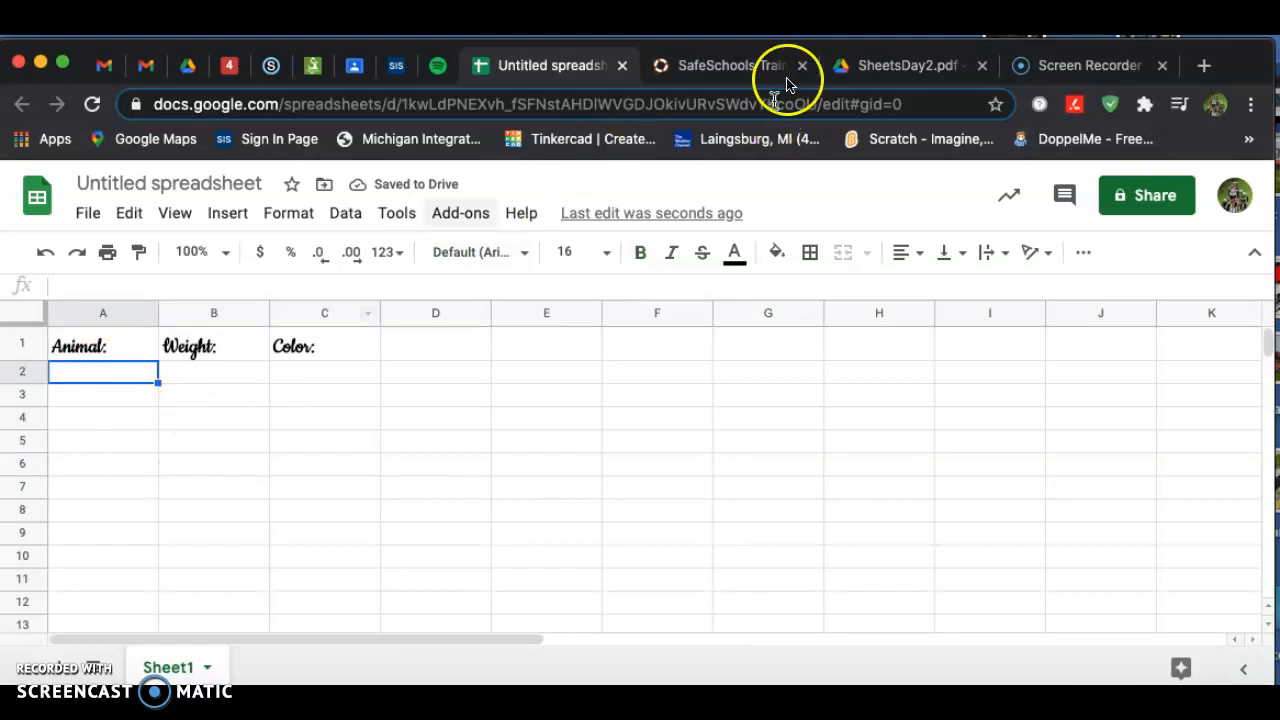
# Fill cells A1 through A11 with yellow, matching the reference PDF.
pyautogui.click(891, 64)
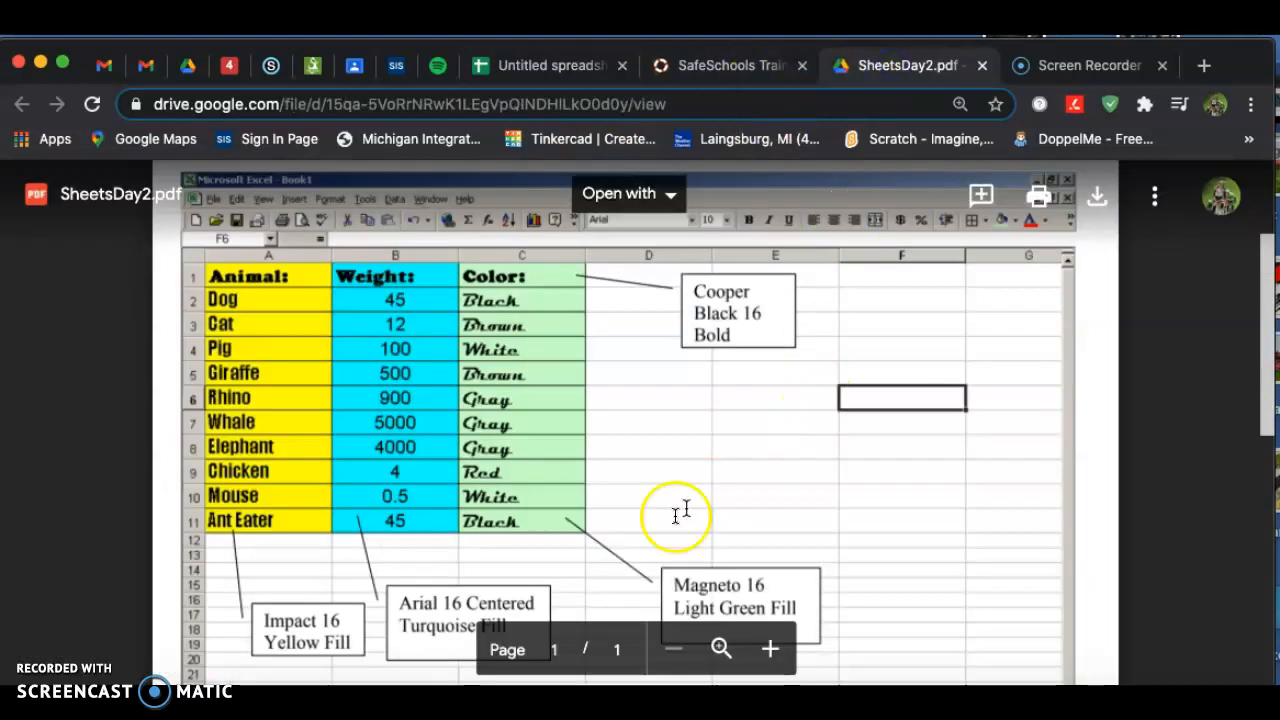
pyautogui.moveTo(109, 345); pyautogui.dragTo(111, 590)
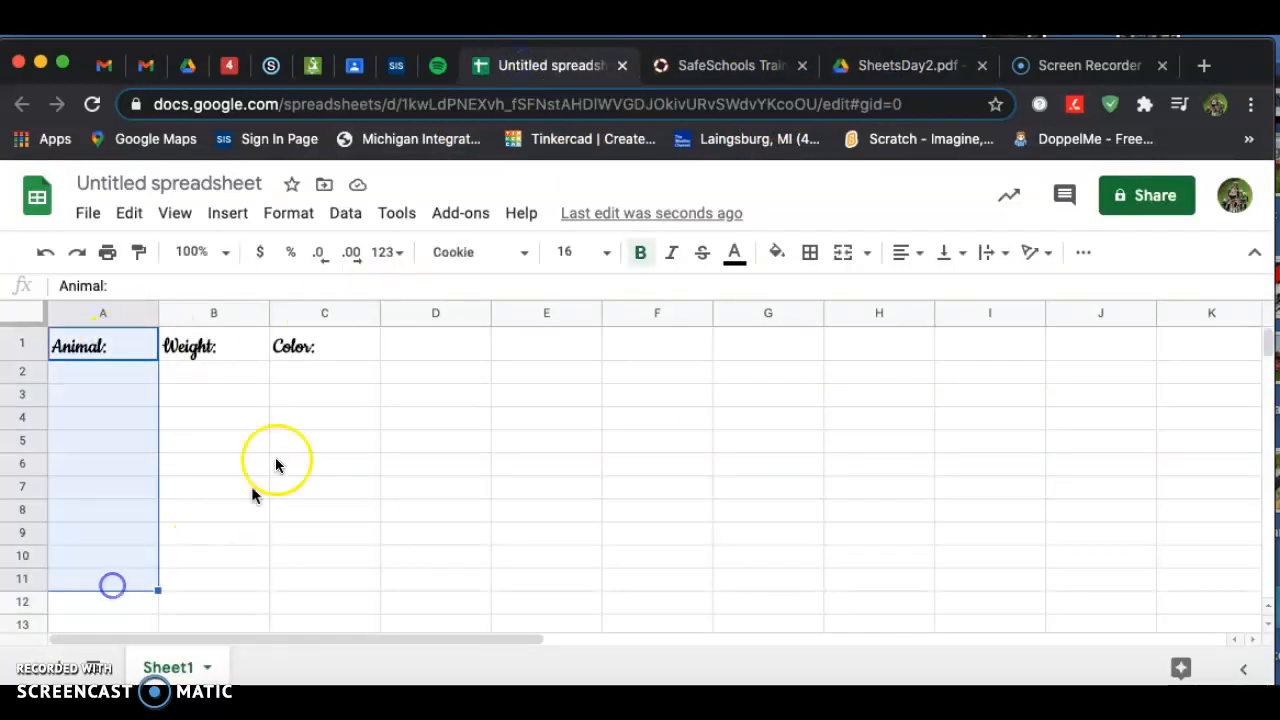
pyautogui.click(778, 253)
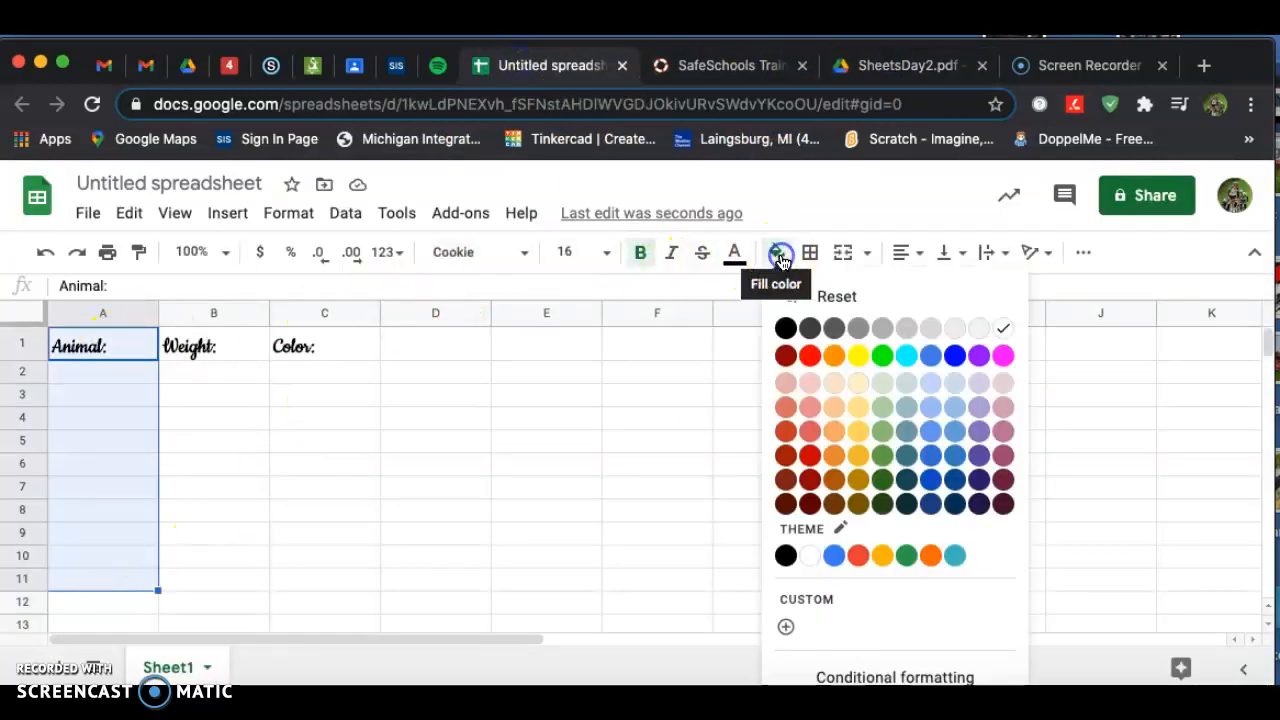
pyautogui.click(856, 357)
pyautogui.click(589, 471)
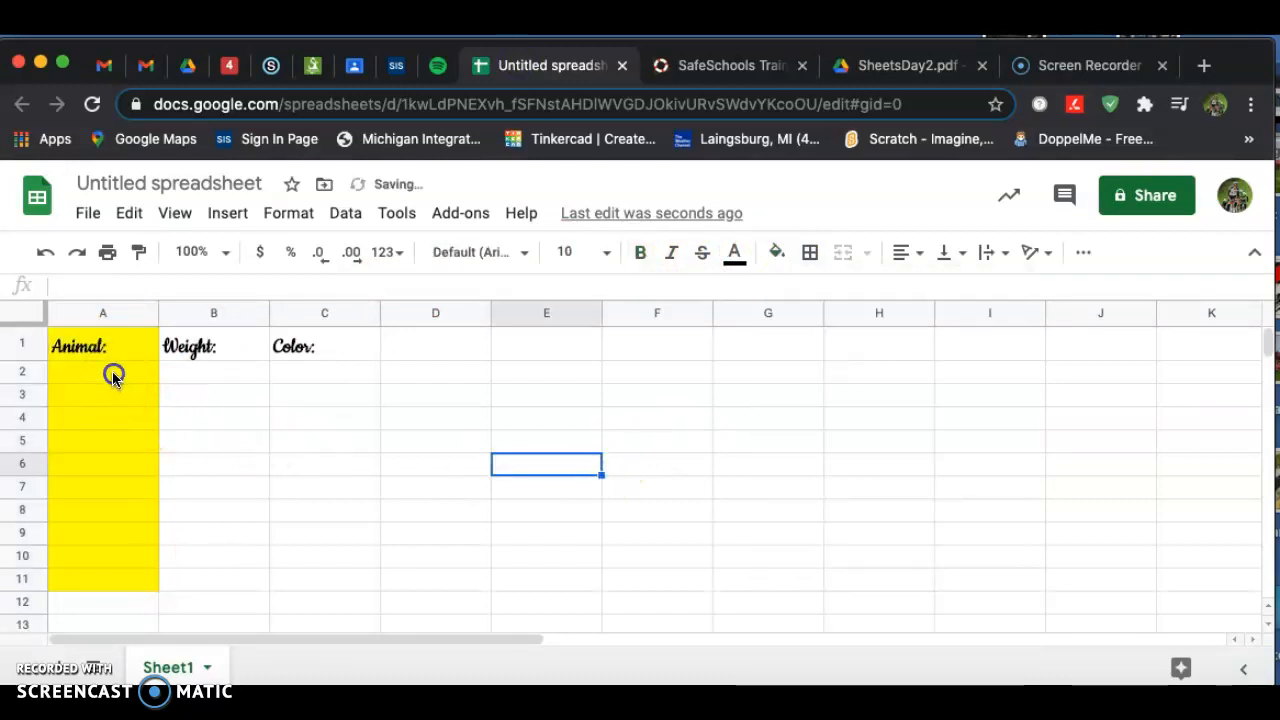
# Set the font of cell A2 to Impact.
pyautogui.click(114, 375)
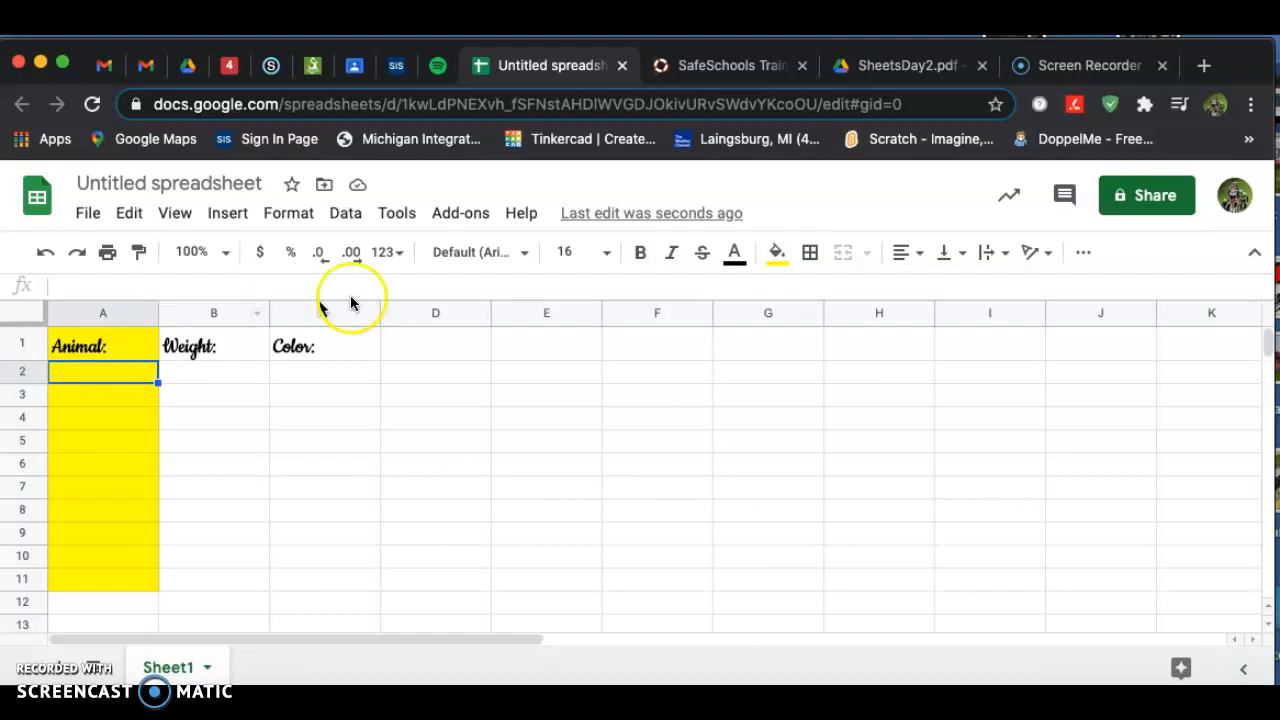
pyautogui.click(526, 254)
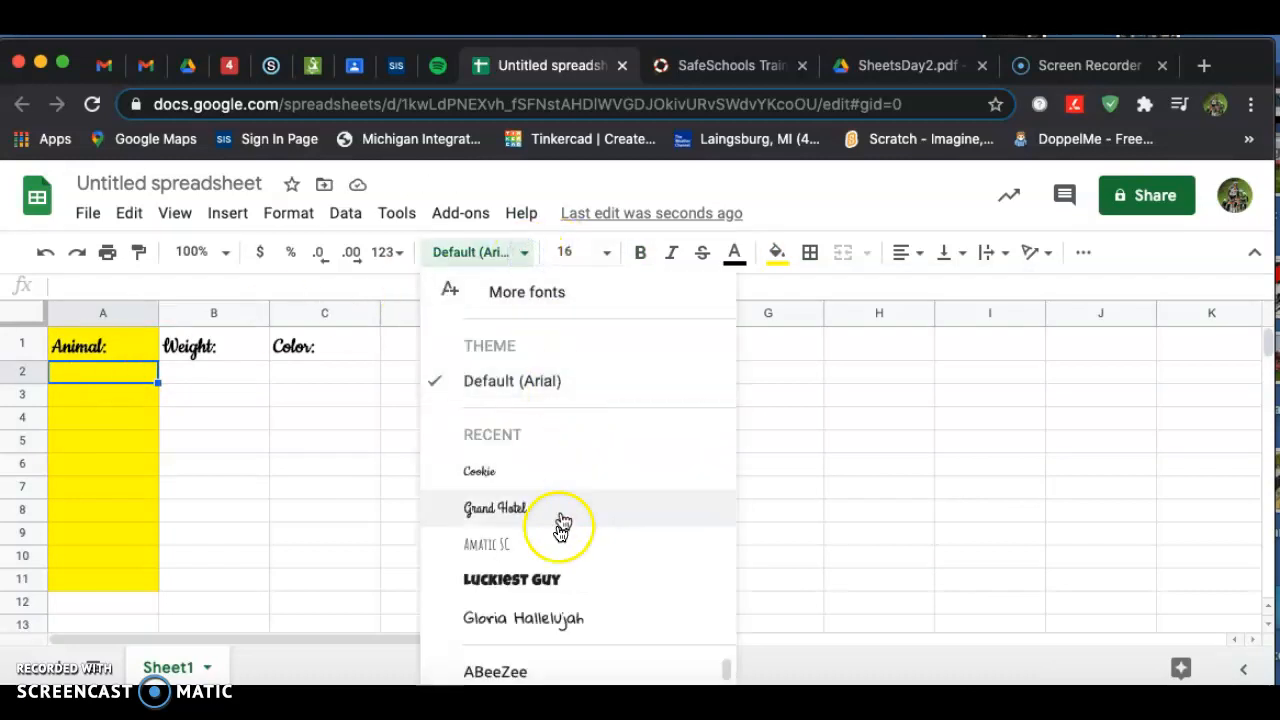
pyautogui.scroll(-1, 560, 675)
pyautogui.scroll(-8, 560, 675)
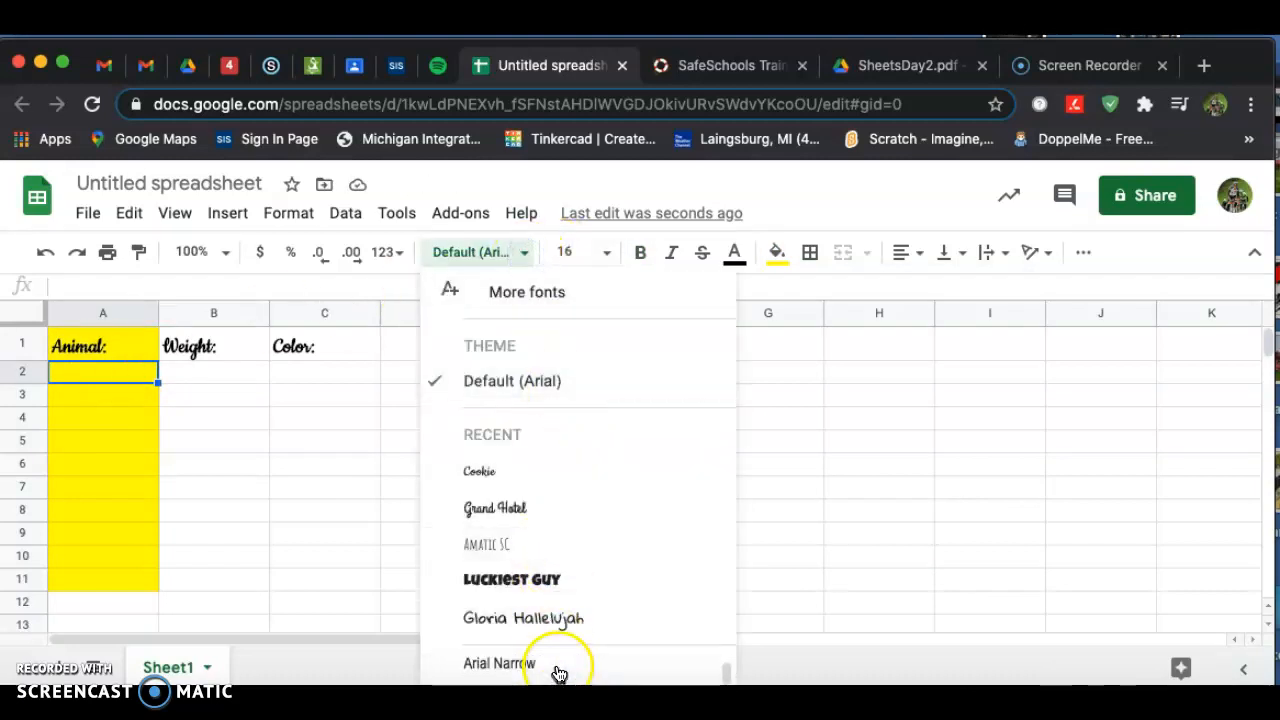
pyautogui.scroll(-1, 560, 675)
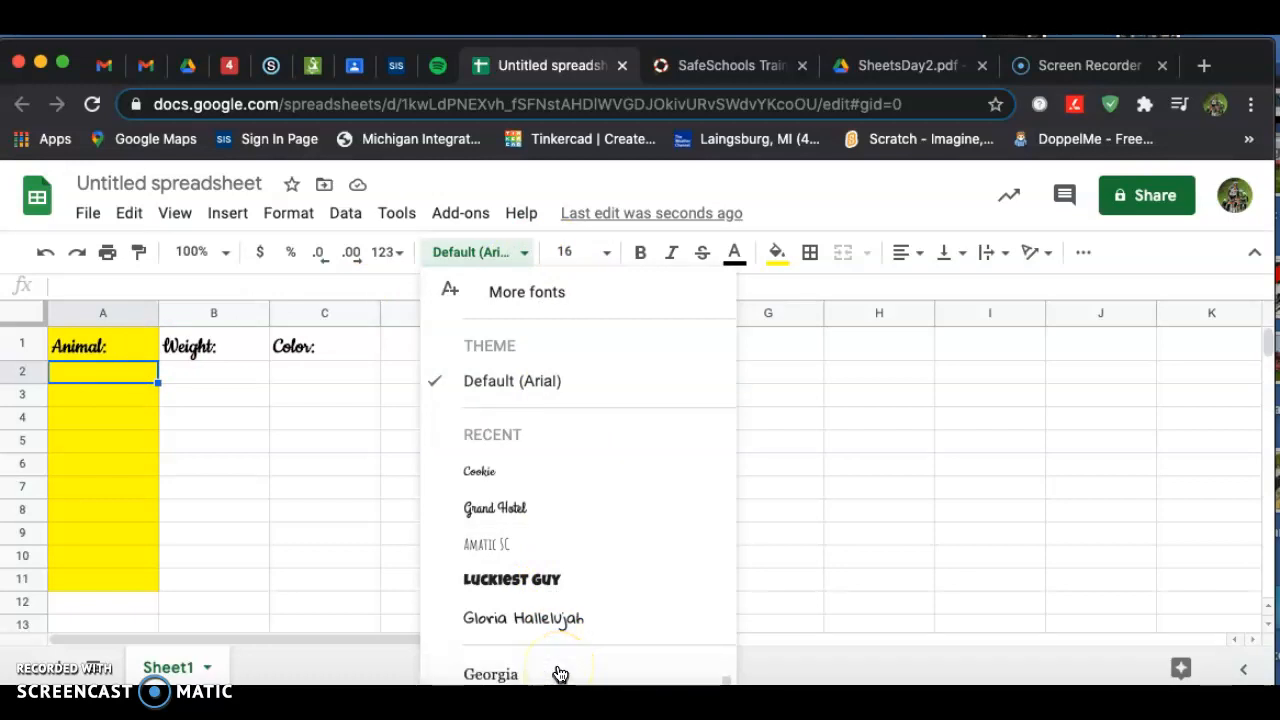
pyautogui.scroll(-4, 560, 675)
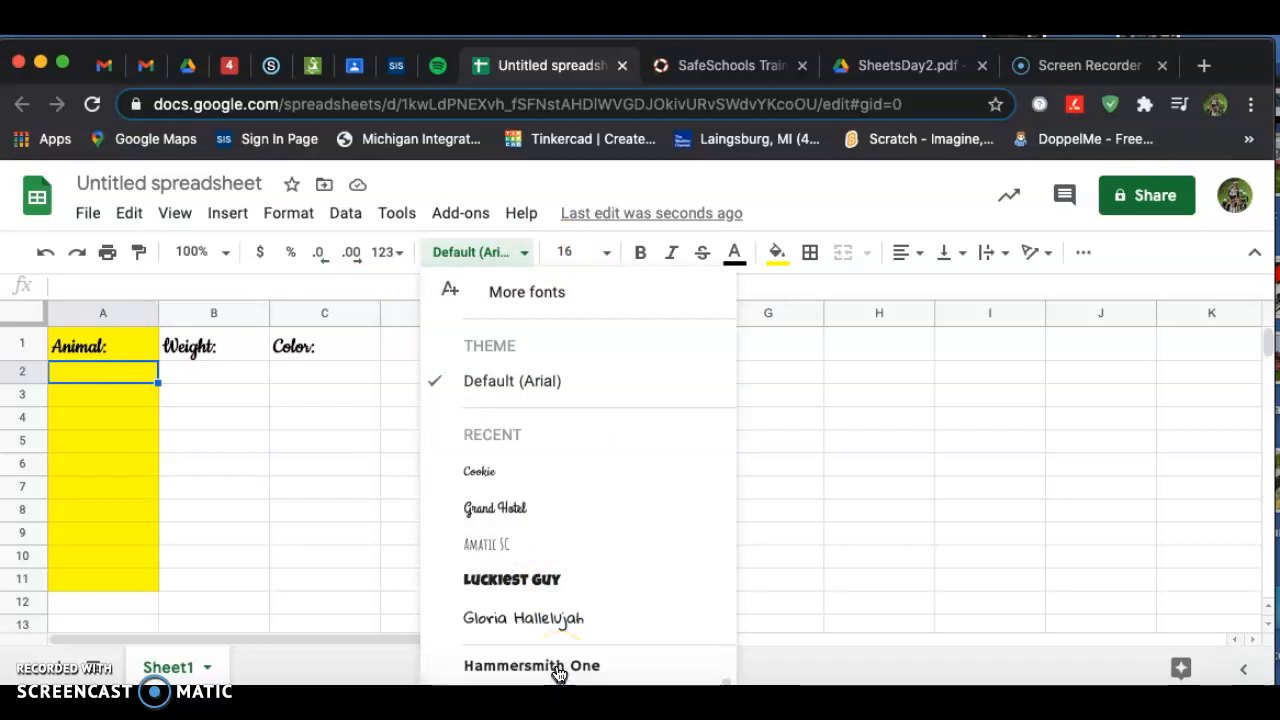
pyautogui.scroll(-1, 559, 675)
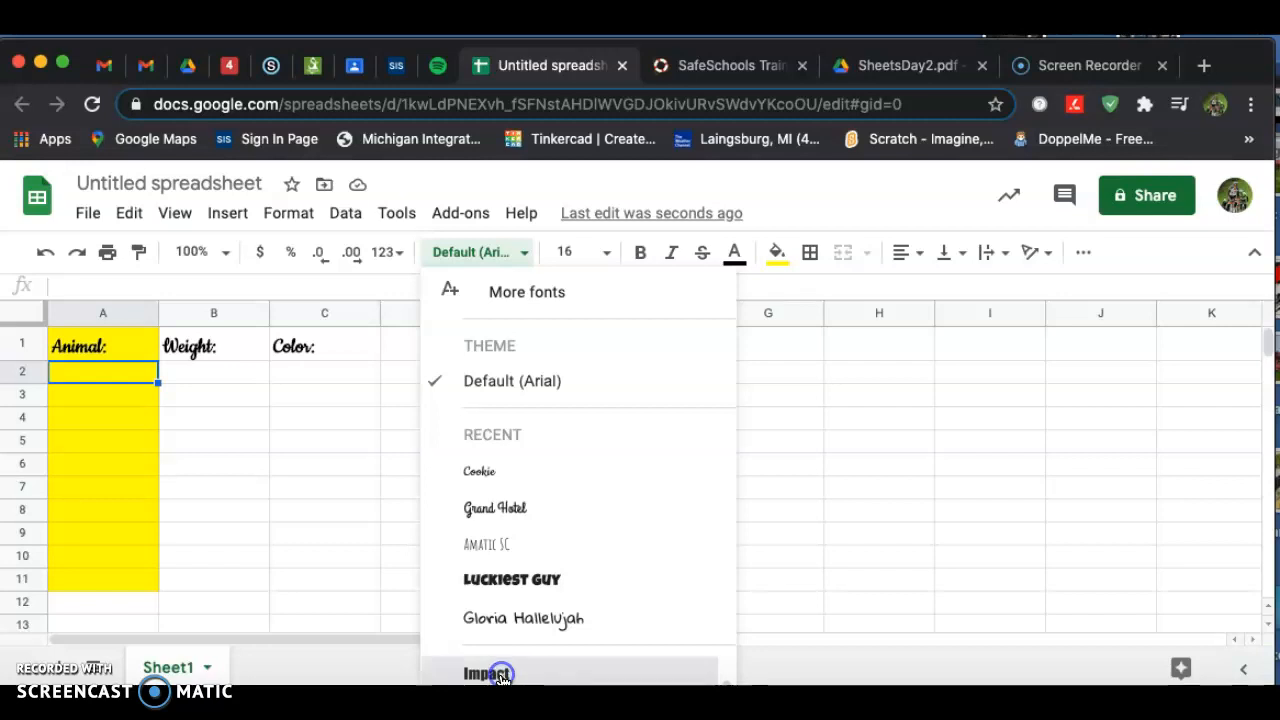
pyautogui.click(500, 675)
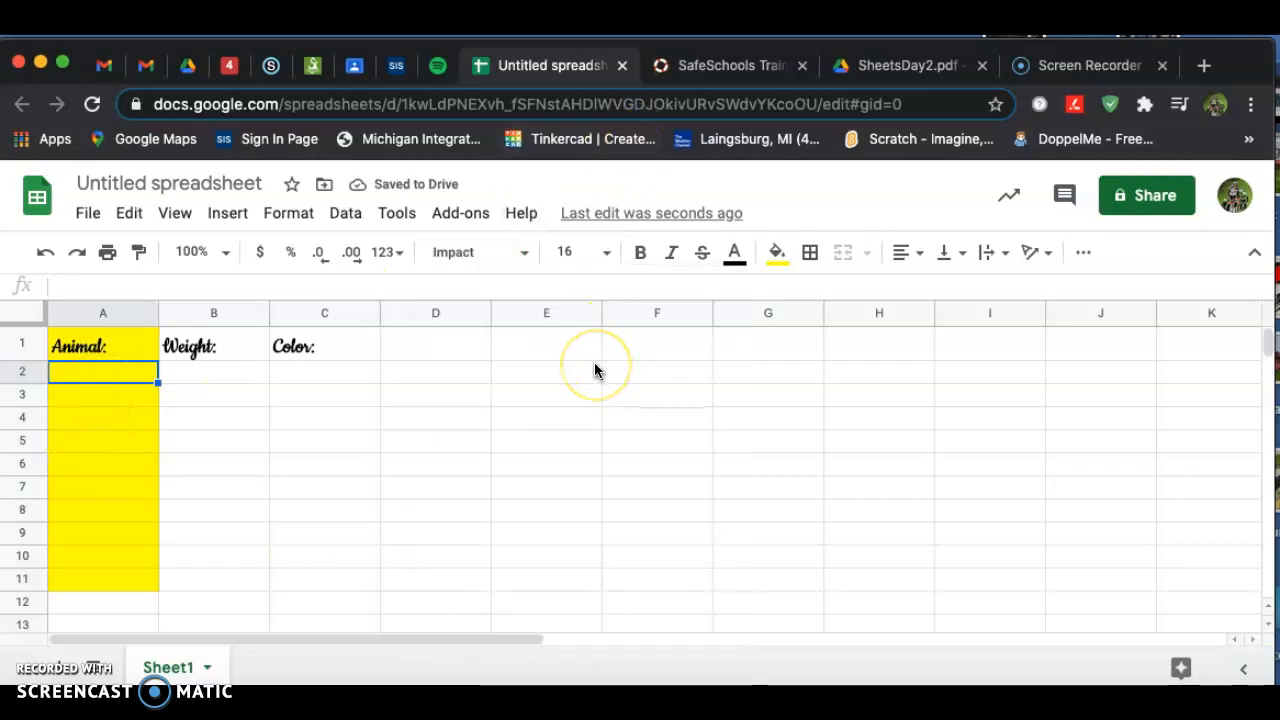
# Enter the animals Dog, Bird, Cat and Horse in cells A2 through A5.
pyautogui.write('Dog')
pyautogui.press('Return')
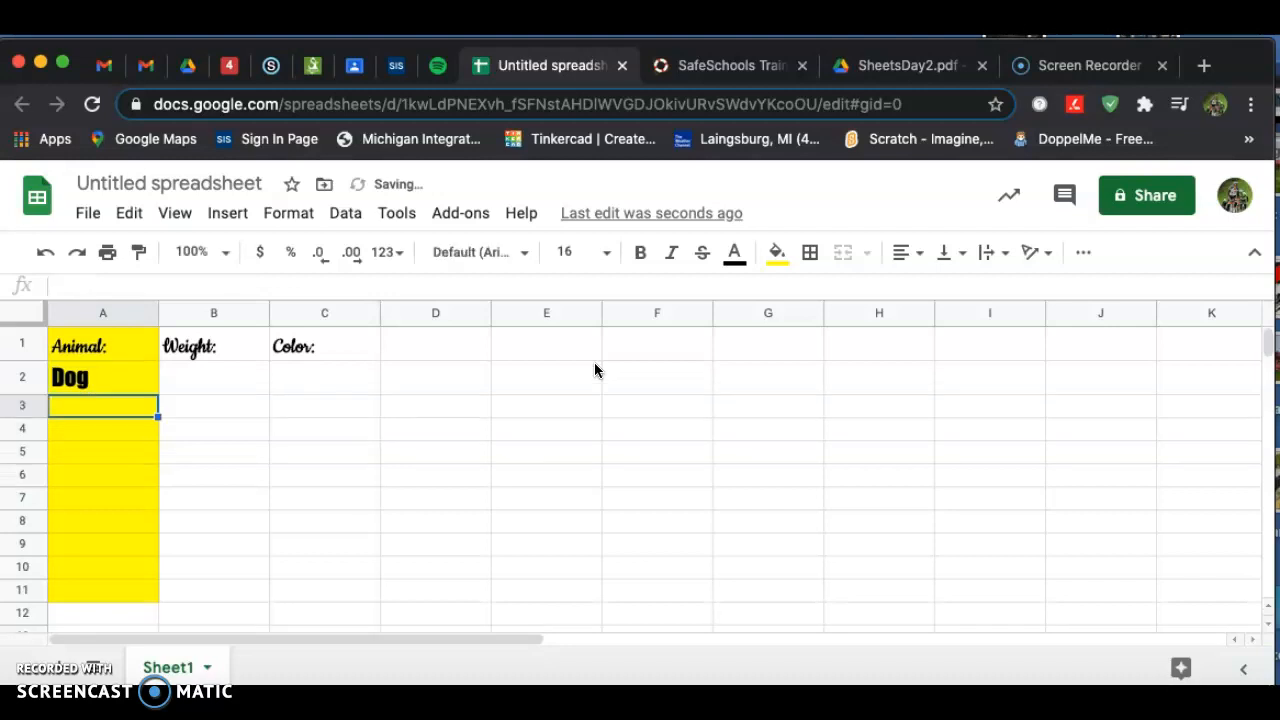
pyautogui.write('Bird')
pyautogui.press('Return')
pyautogui.write('Ca')
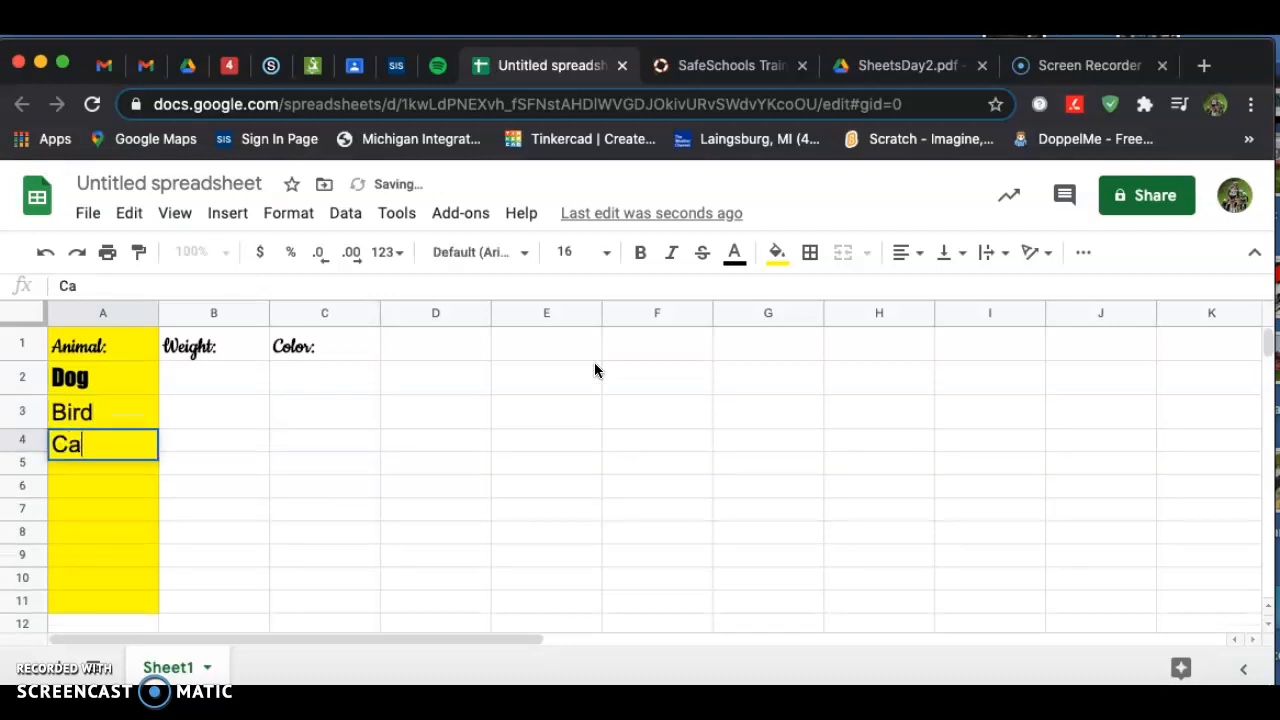
pyautogui.write('t')
pyautogui.press('Return')
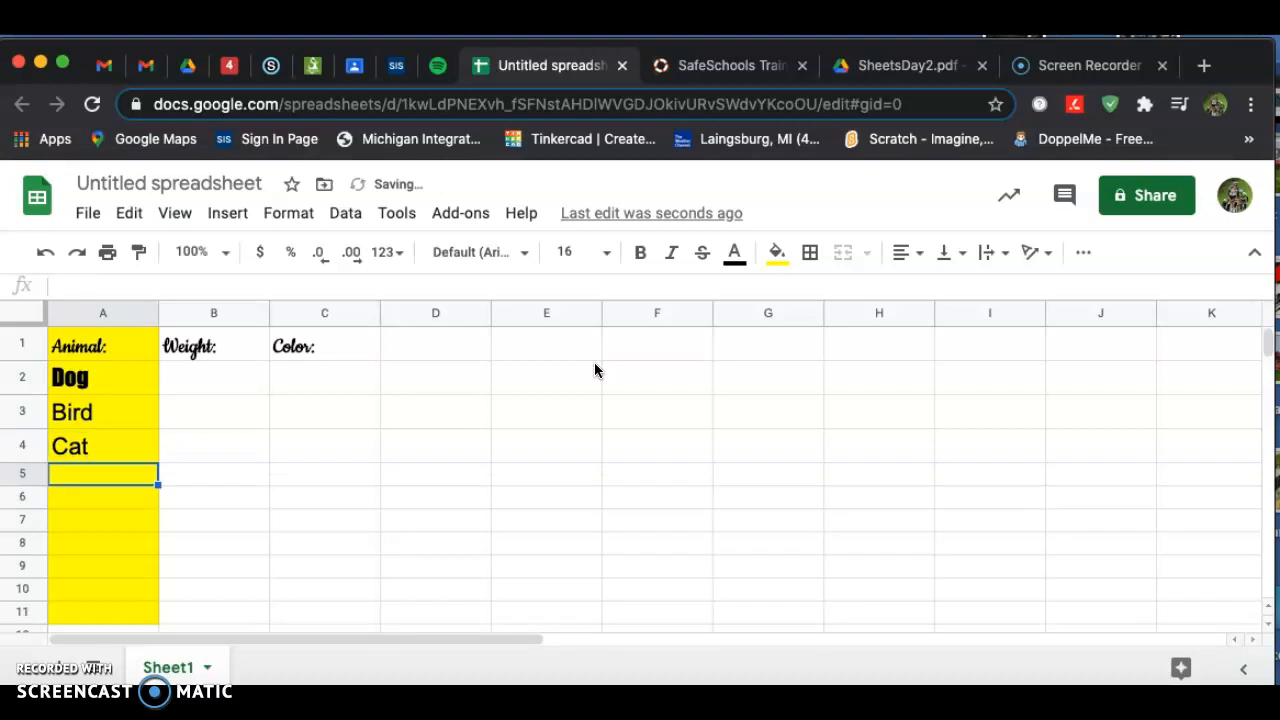
pyautogui.write('Horse')
pyautogui.press('BackSpace')
pyautogui.press('BackSpace')
pyautogui.write('rse')
pyautogui.press('Return')
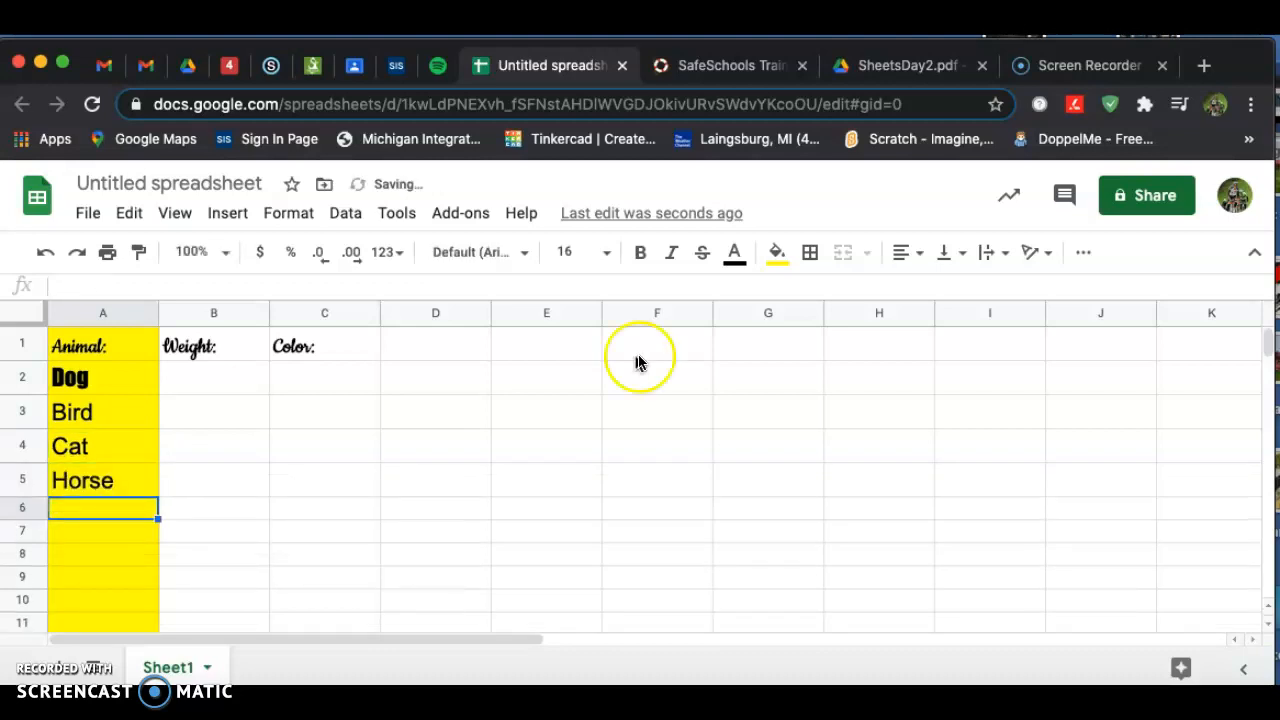
# Apply the Impact font to the animal names in A2 through A5.
pyautogui.click(97, 376)
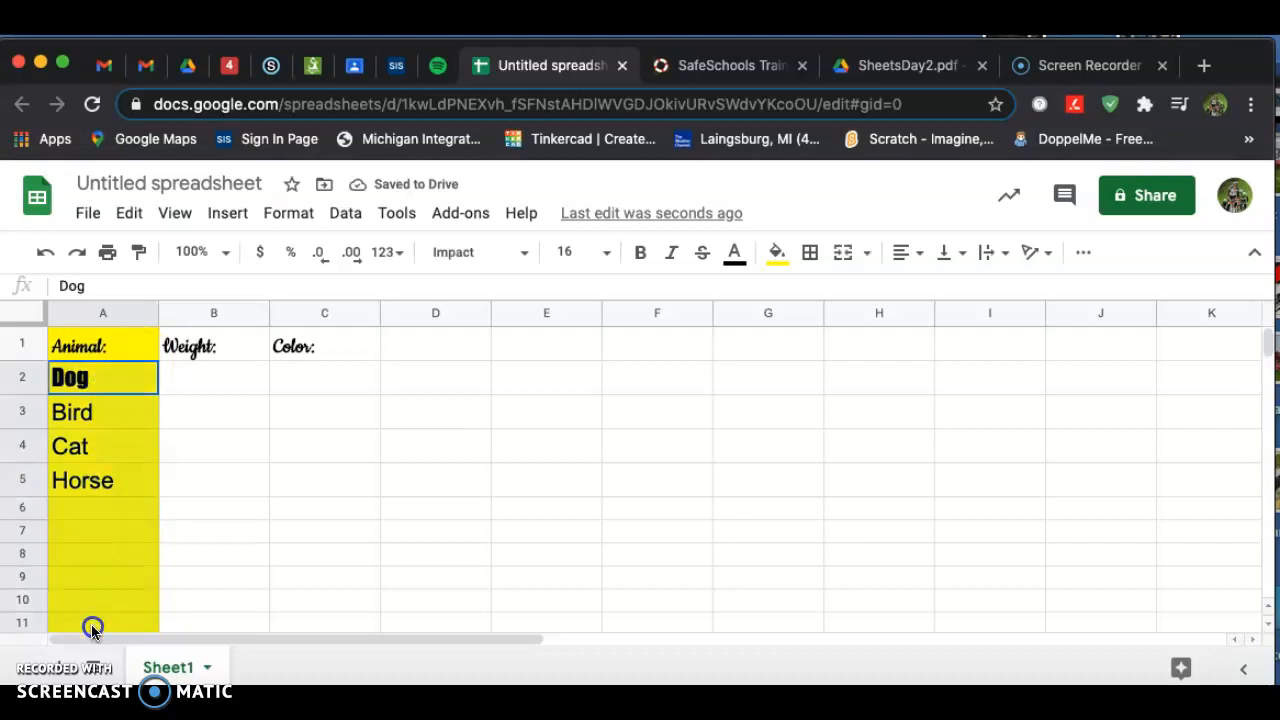
pyautogui.click(523, 252)
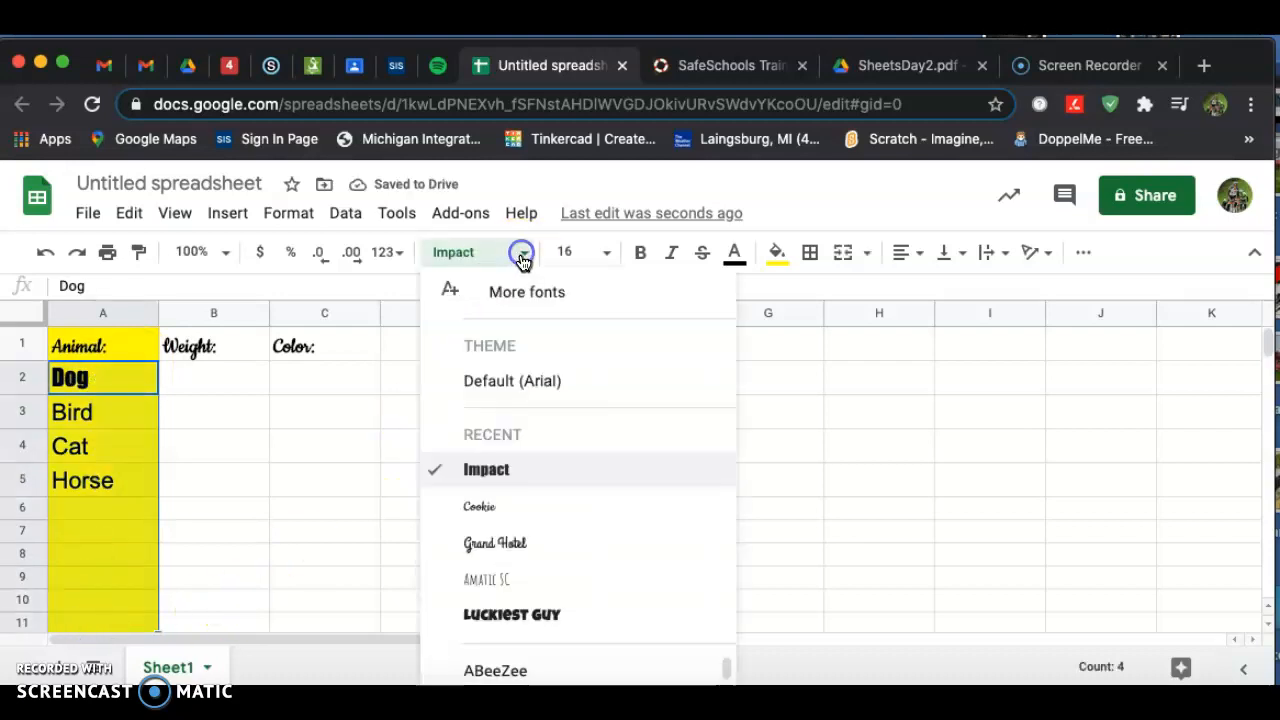
pyautogui.click(480, 466)
pyautogui.click(477, 506)
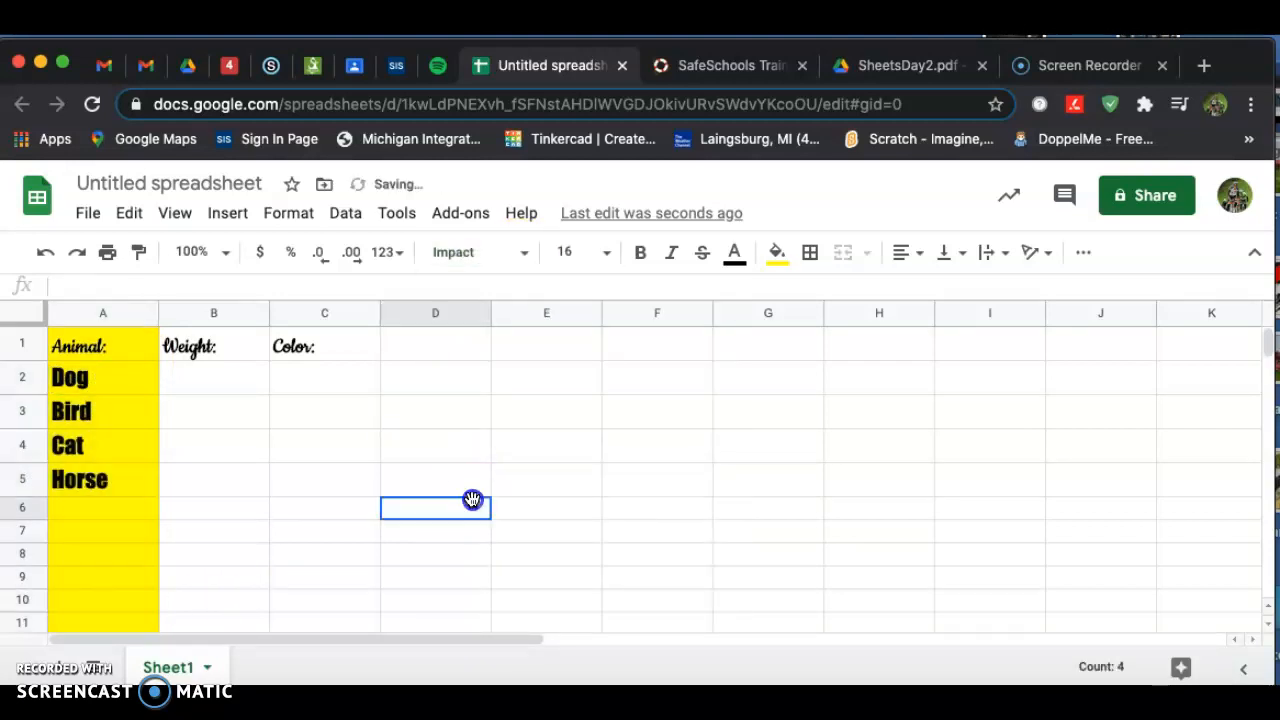
# Enter the weights 23, 44, 67 and 23 in cells B2 through B5.
pyautogui.click(209, 382)
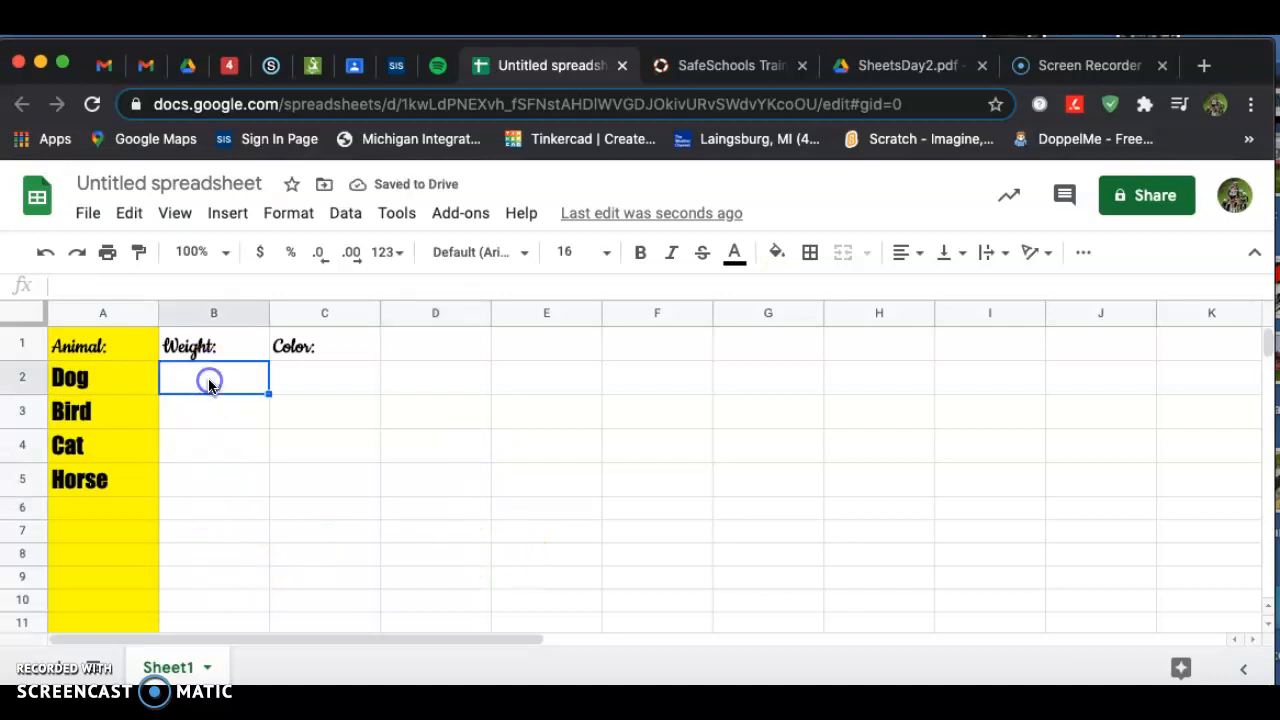
pyautogui.click(905, 65)
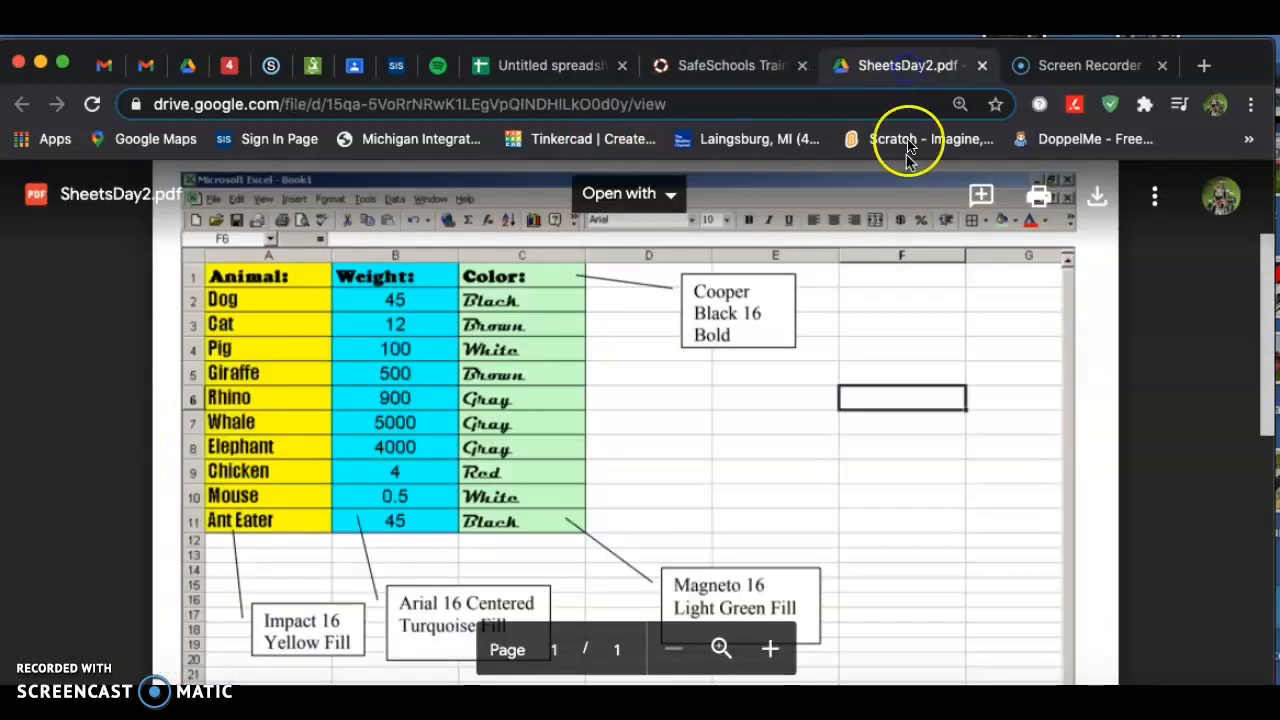
pyautogui.click(545, 62)
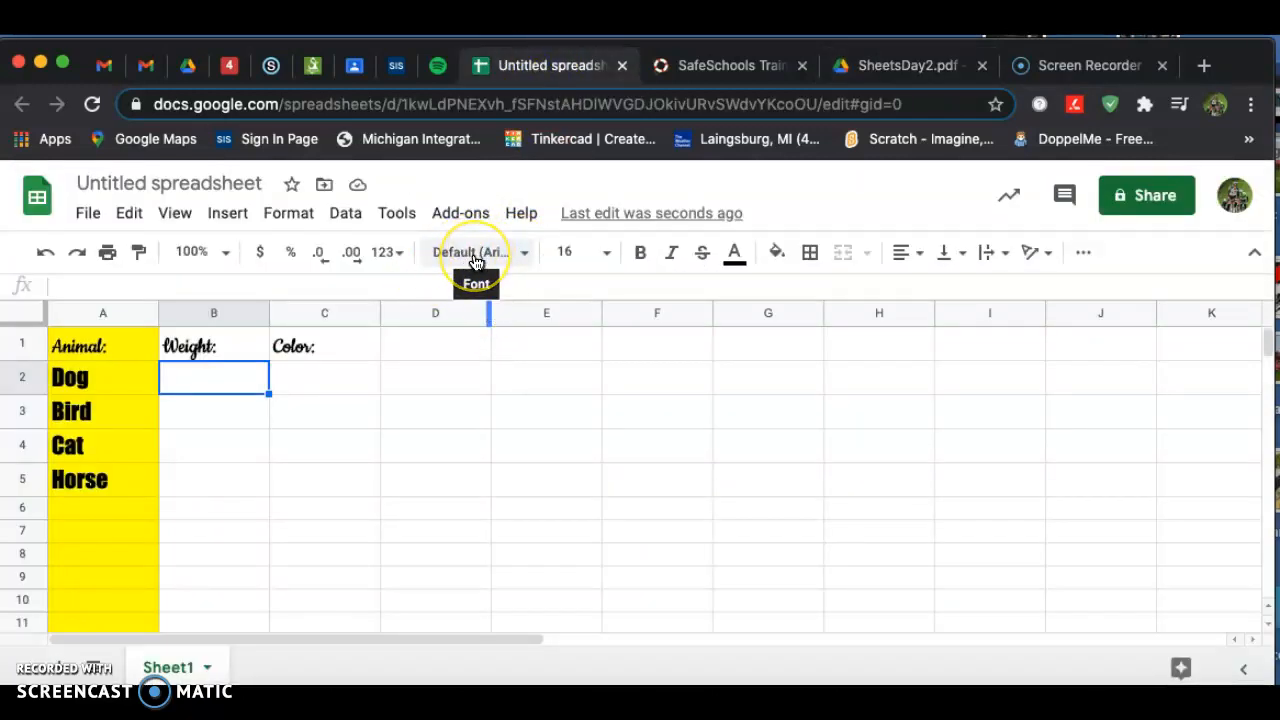
pyautogui.write('23')
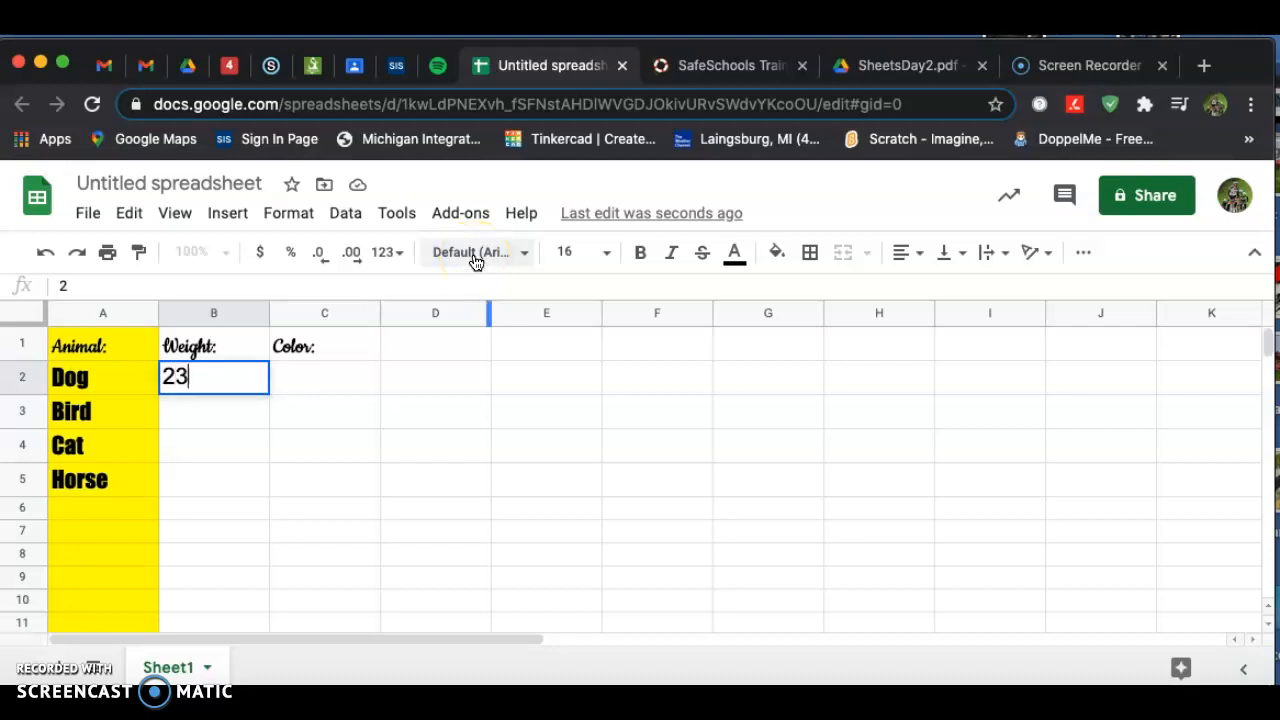
pyautogui.press('Return')
pyautogui.write('44')
pyautogui.press('Return')
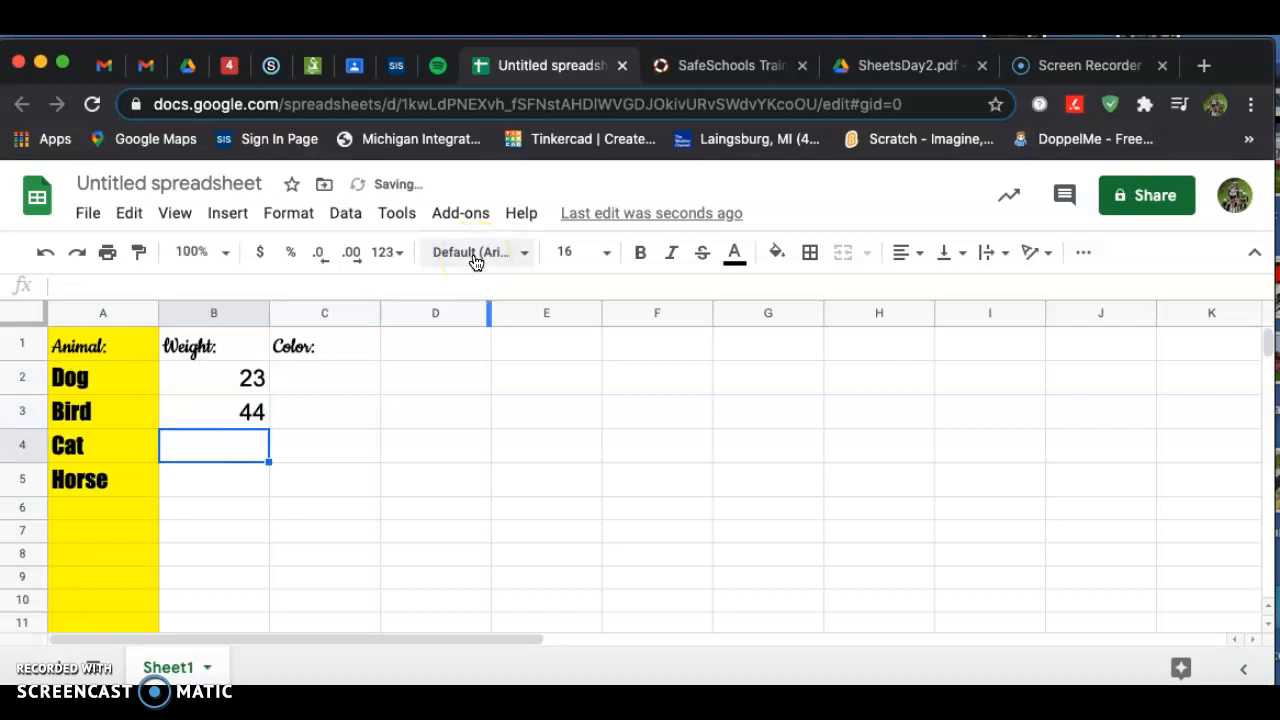
pyautogui.write('67')
pyautogui.press('Return')
pyautogui.write('23')
pyautogui.press('Return')
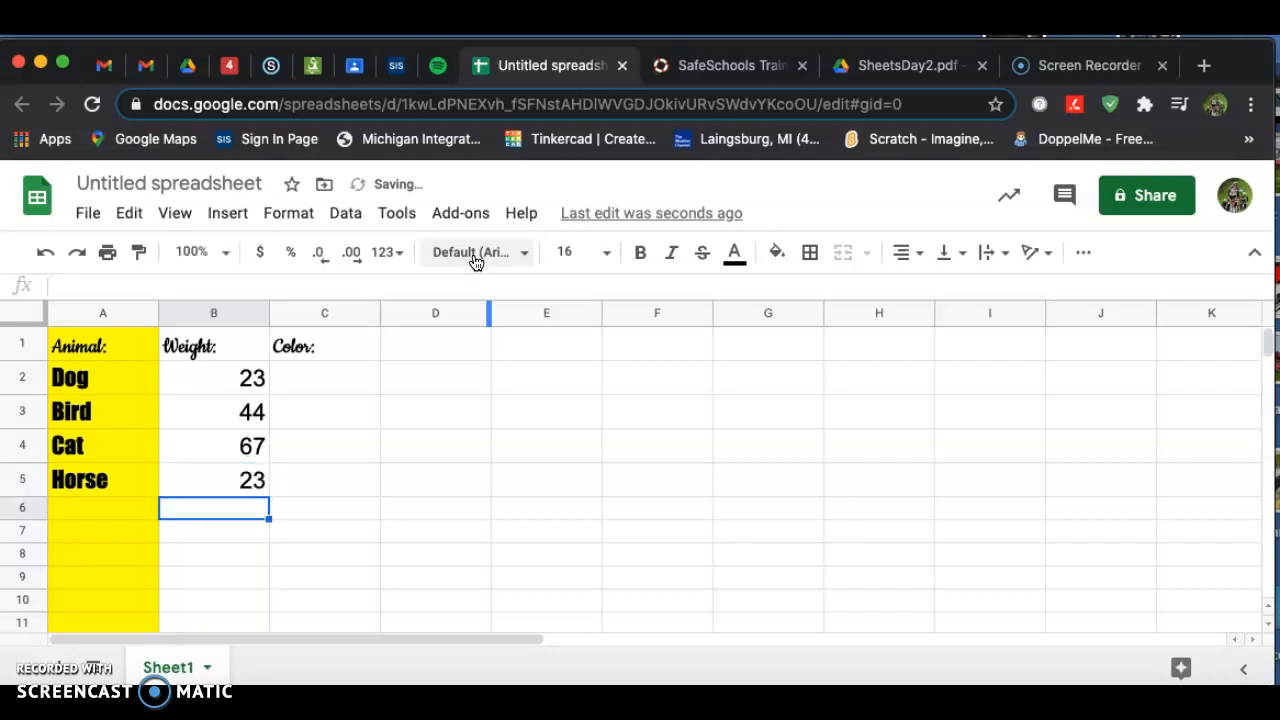
pyautogui.write('1')
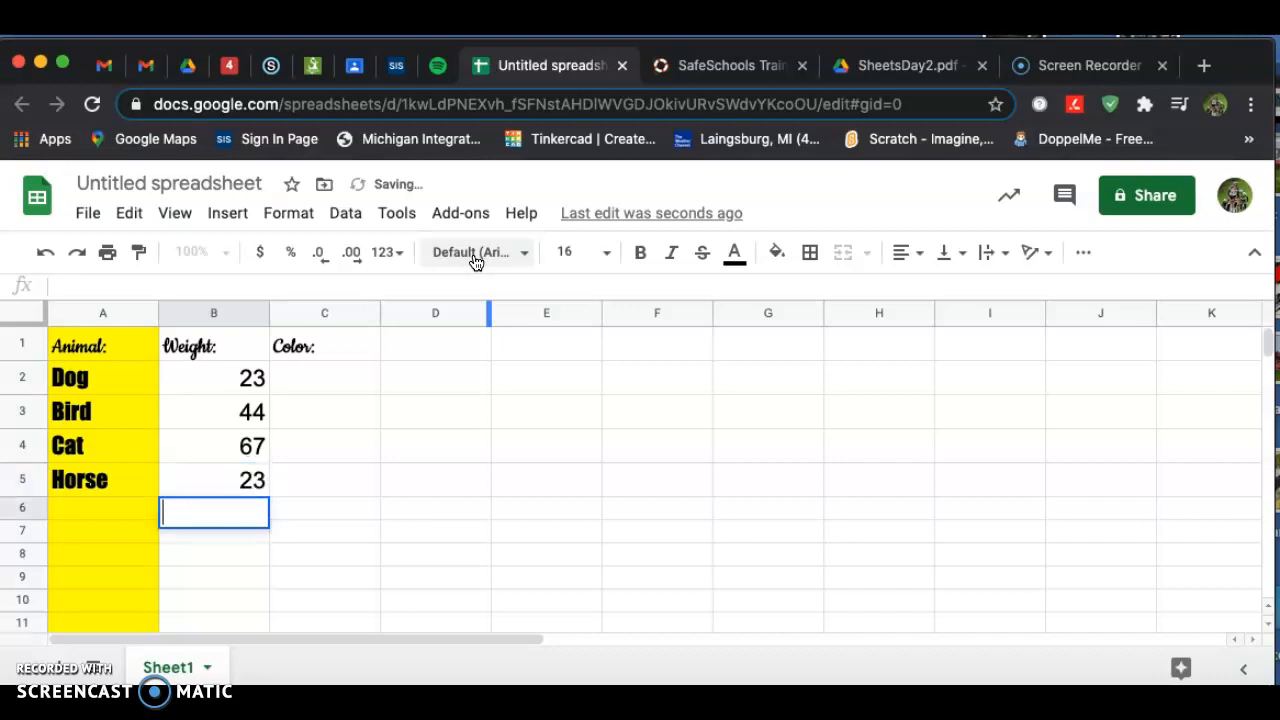
# Center-align cells B2 through B11.
pyautogui.click(928, 67)
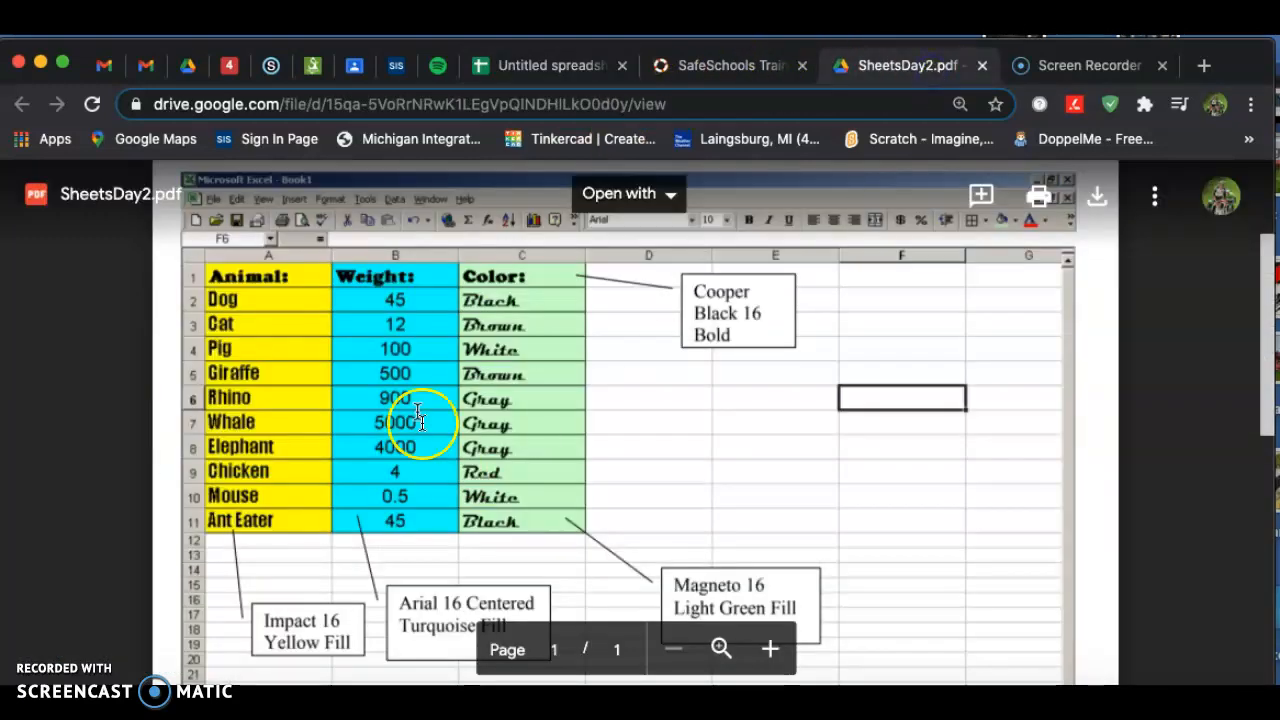
pyautogui.click(571, 66)
pyautogui.moveTo(194, 380); pyautogui.dragTo(201, 620)
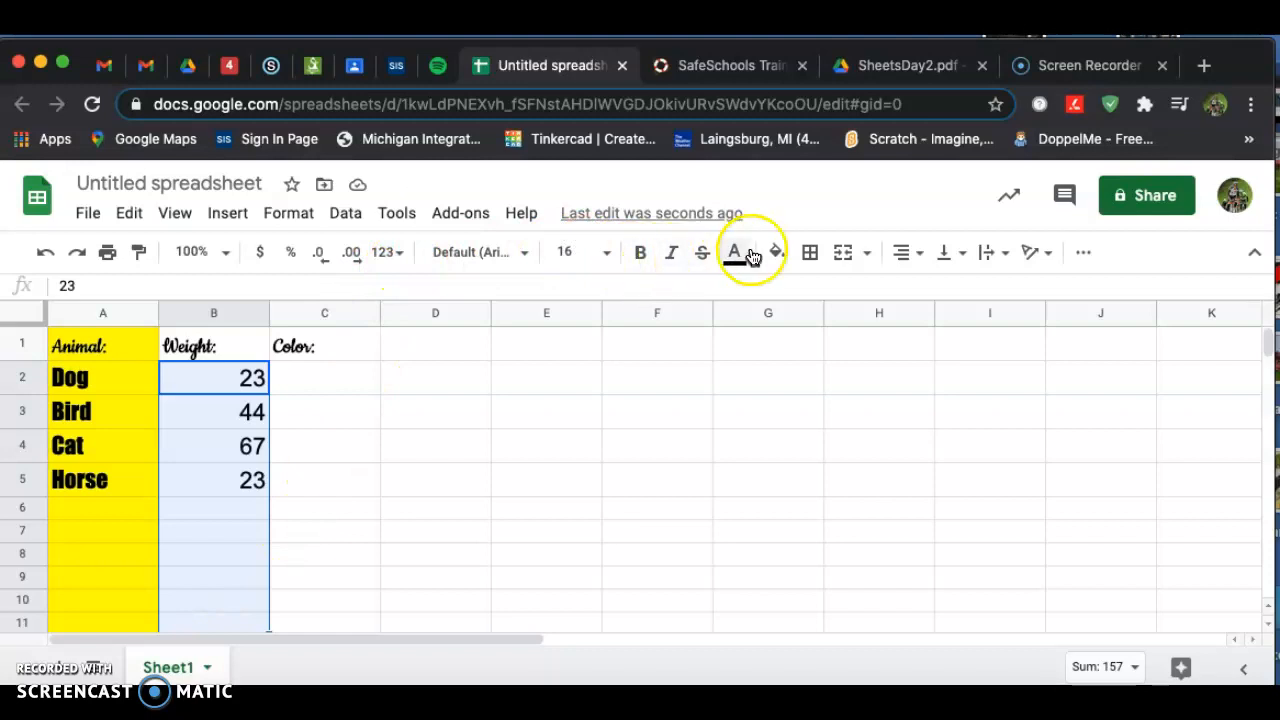
pyautogui.click(900, 254)
pyautogui.click(928, 294)
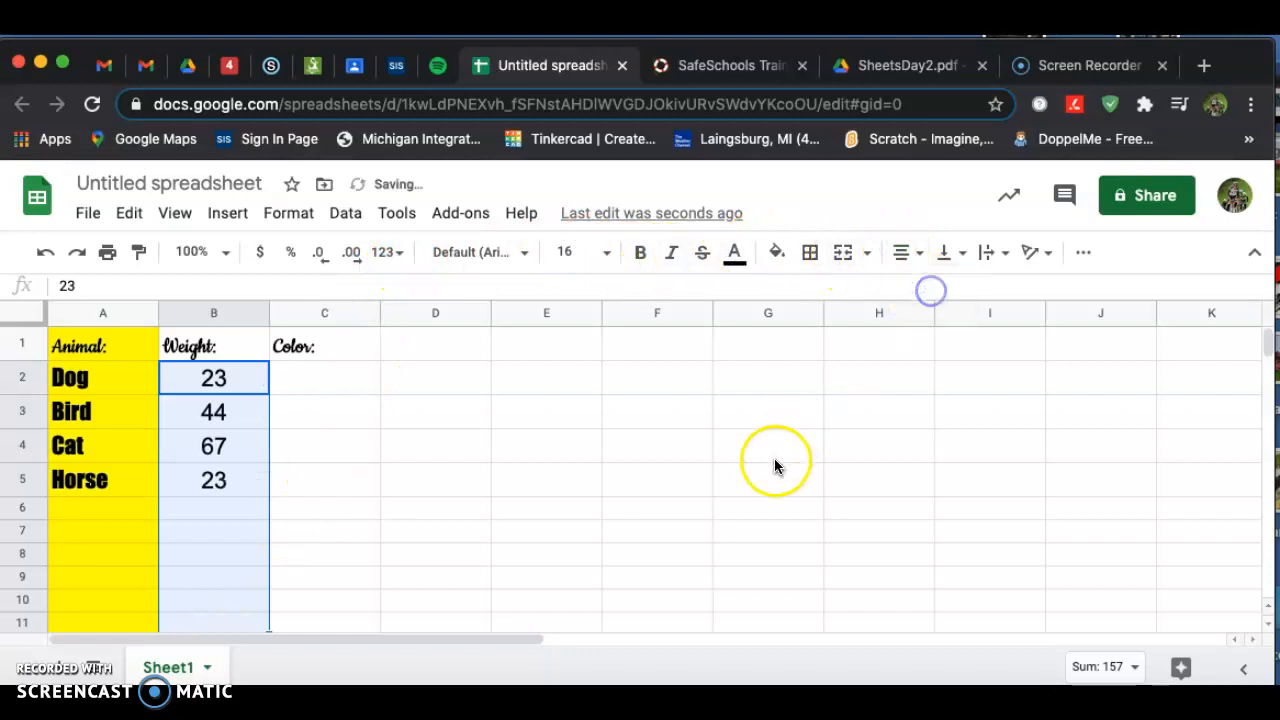
pyautogui.click(774, 461)
# Fill cells B1 through B11 with purple.
pyautogui.click(320, 376)
pyautogui.moveTo(196, 350); pyautogui.dragTo(200, 622)
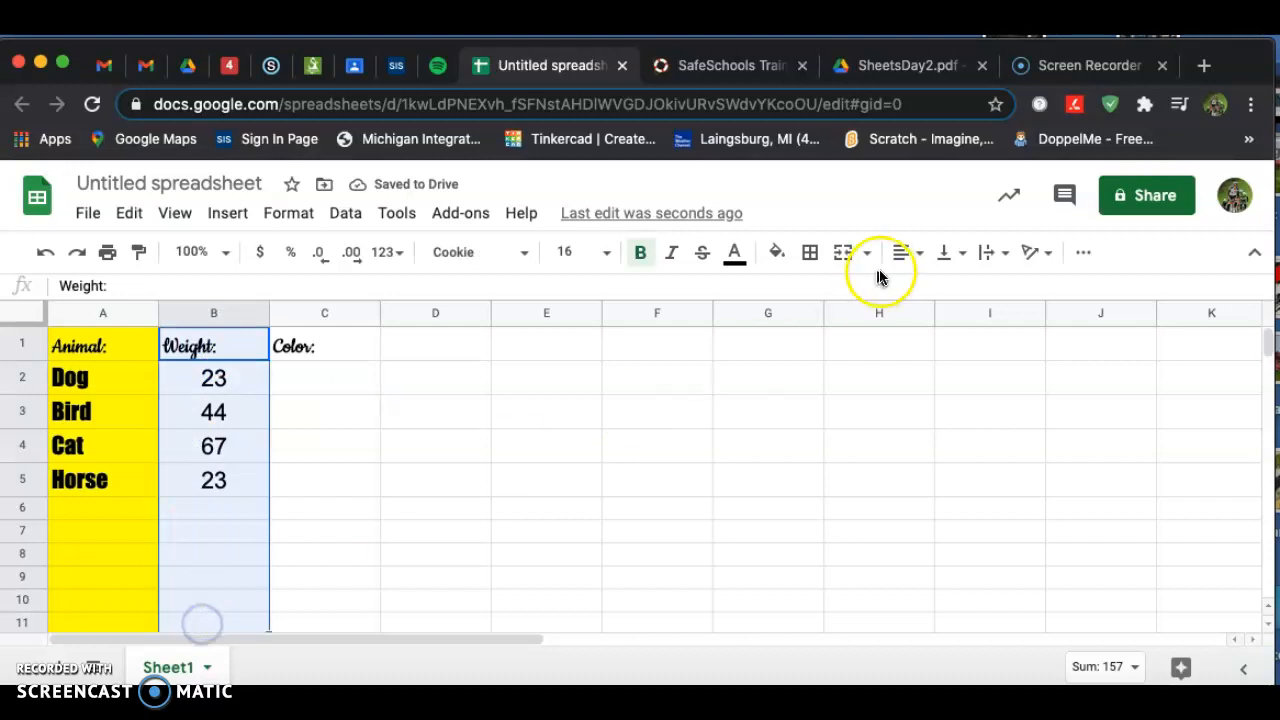
pyautogui.click(779, 255)
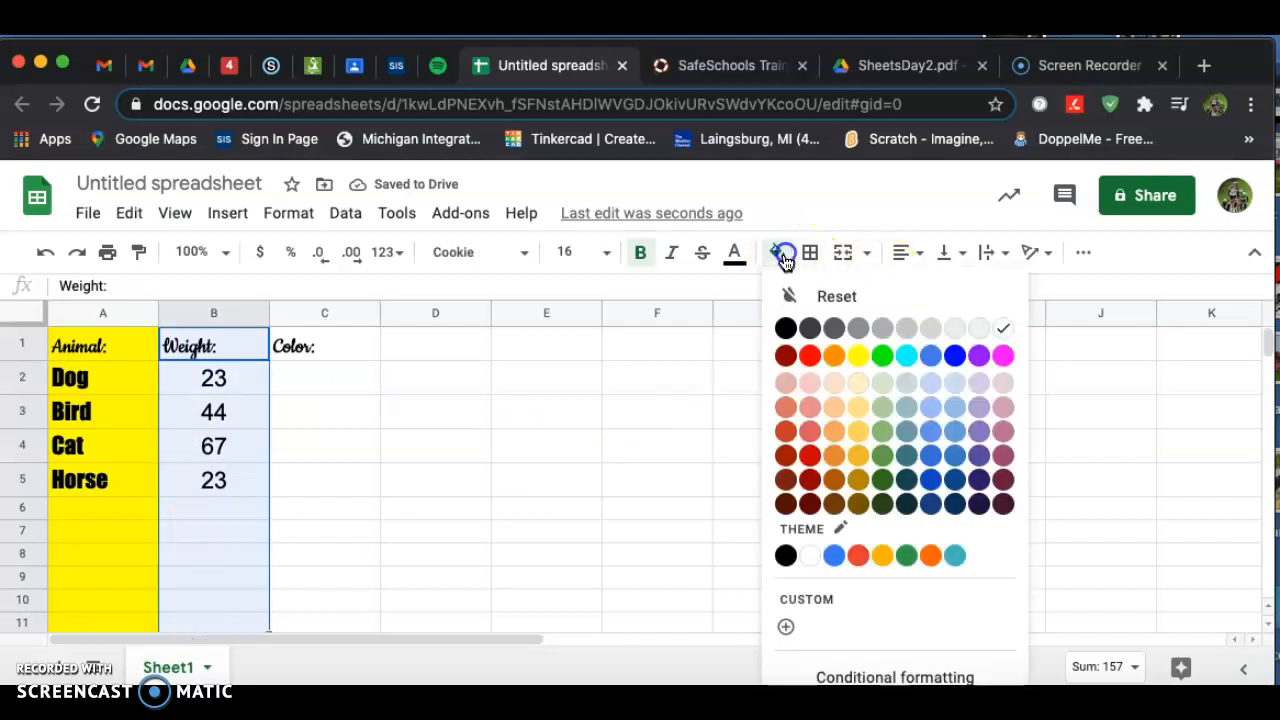
pyautogui.click(983, 356)
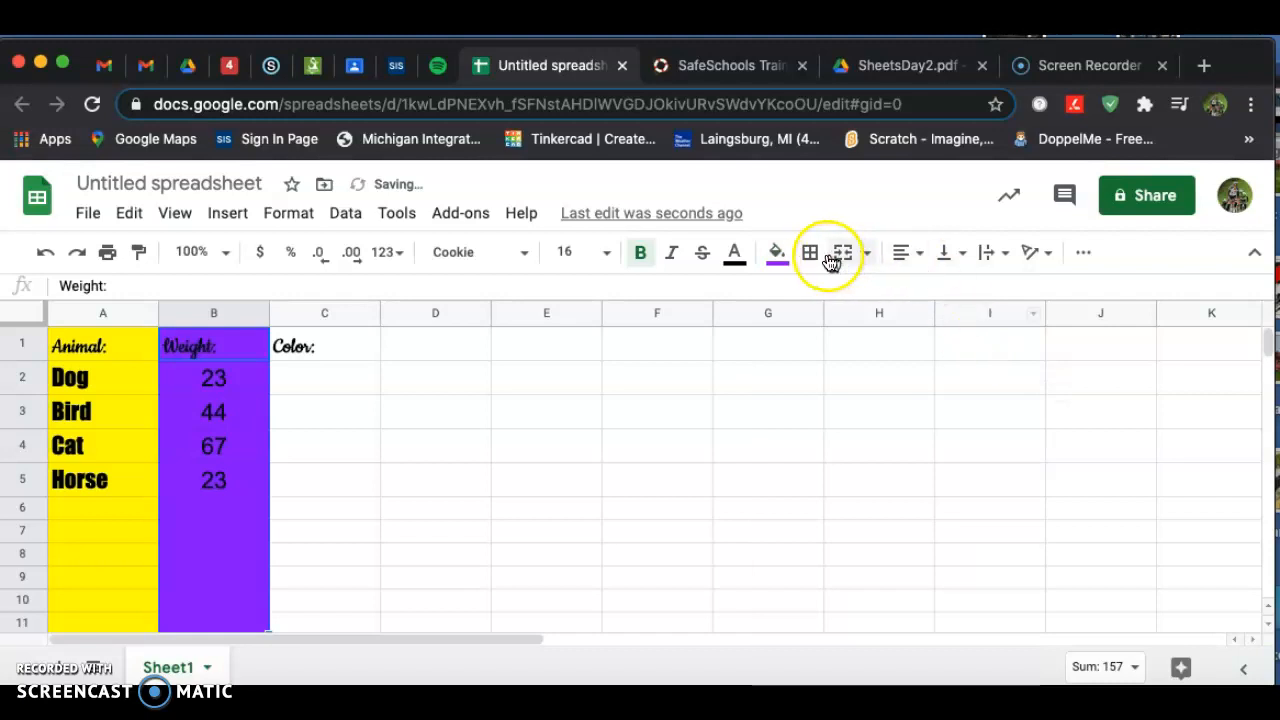
# Change the fill of cells B1 through B11 to cyan.
pyautogui.click(779, 254)
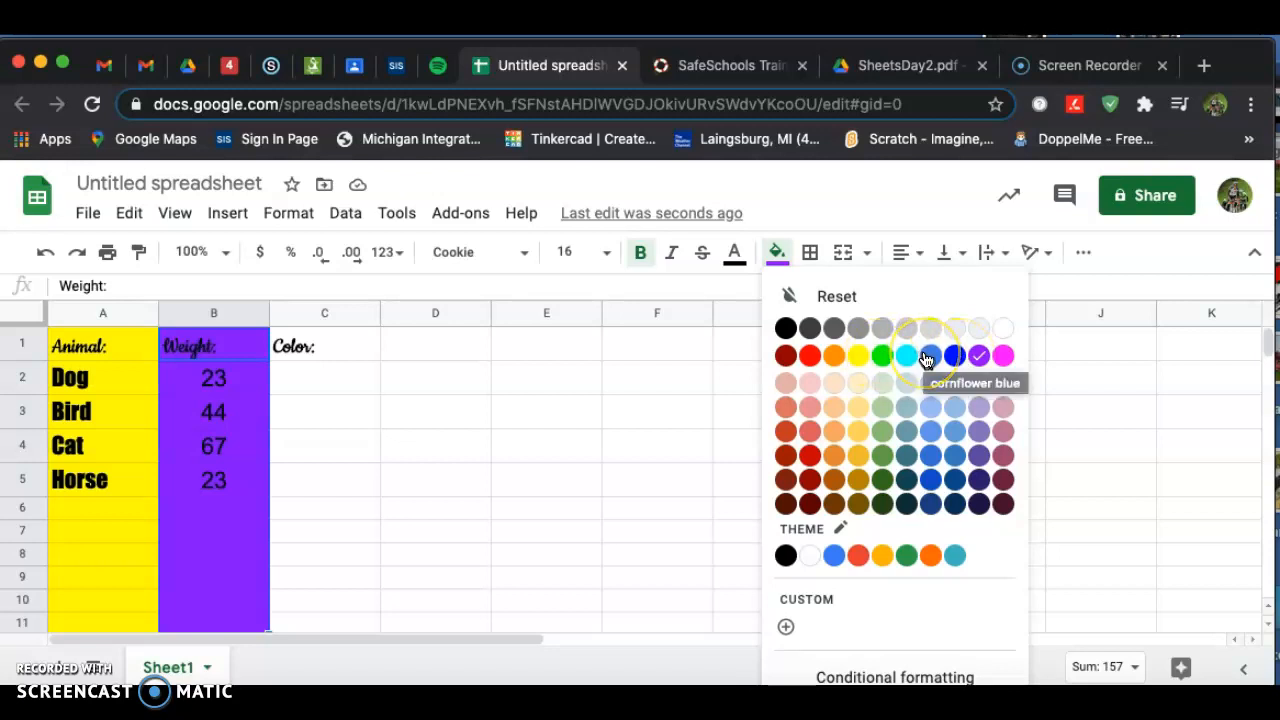
pyautogui.click(910, 361)
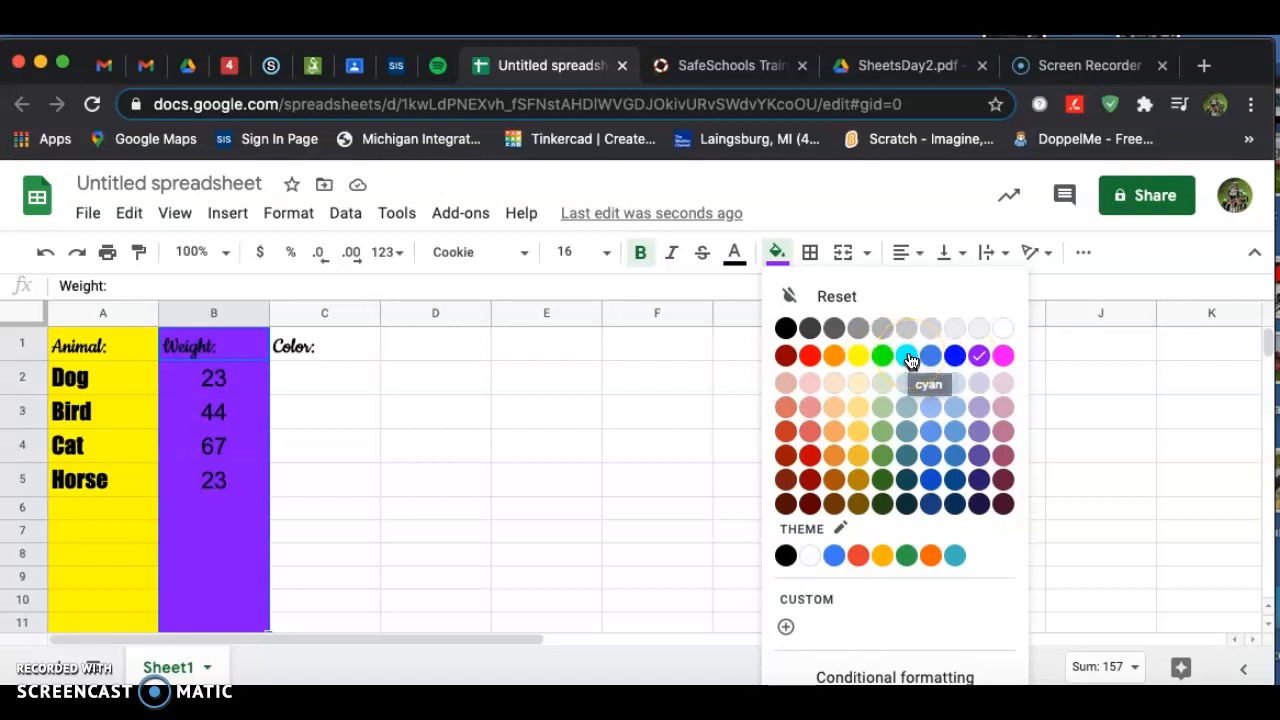
pyautogui.click(910, 358)
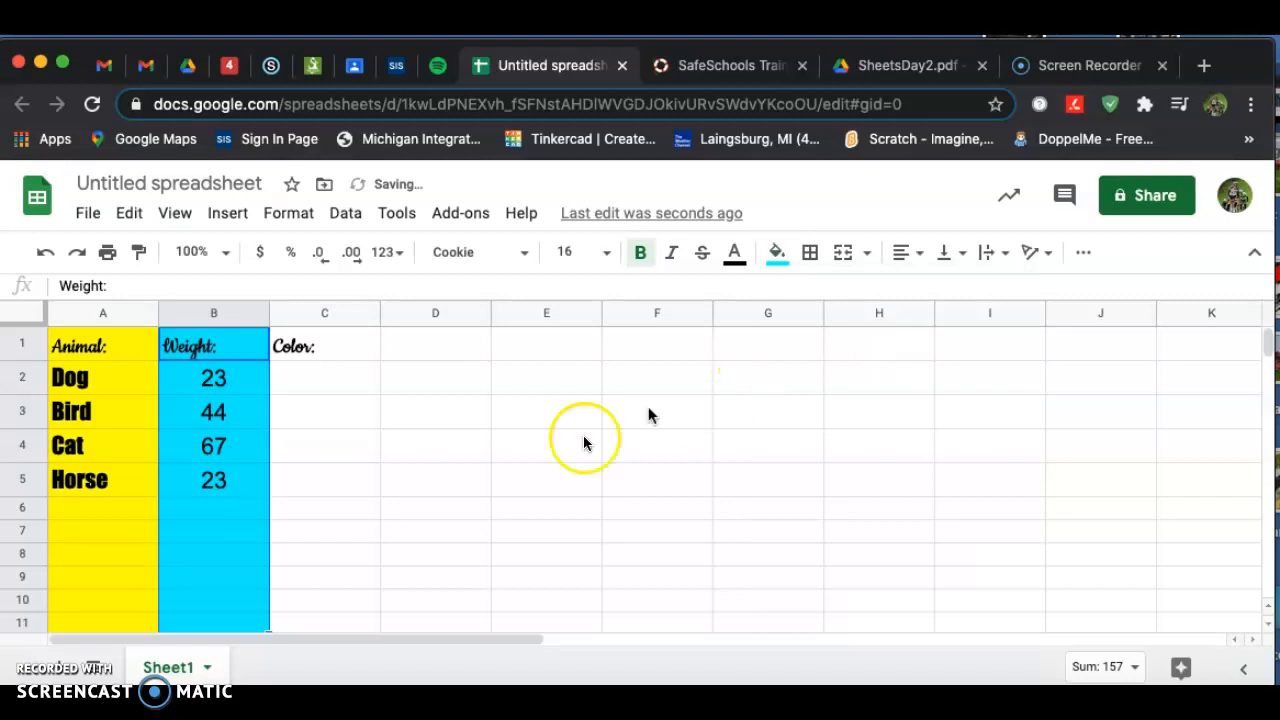
# Select cell C2 and consult the SheetsDay2 PDF reference for the color column.
pyautogui.click(322, 346)
pyautogui.click(340, 385)
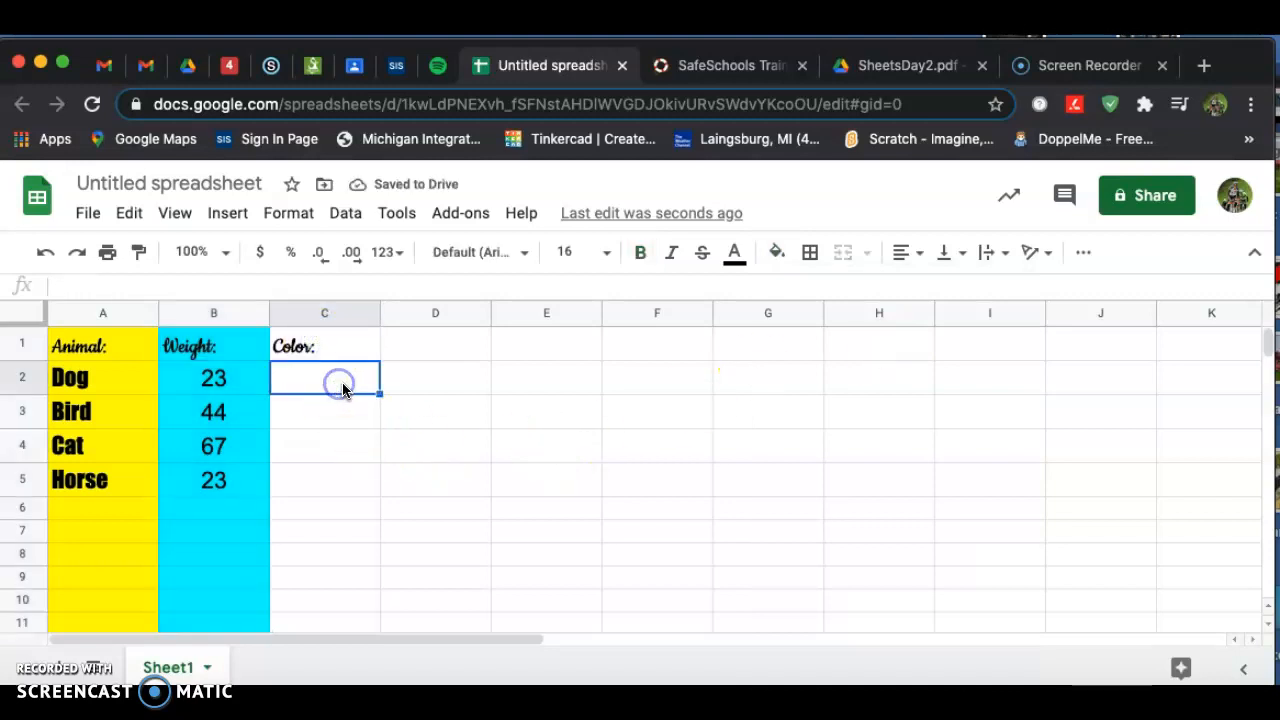
pyautogui.click(890, 72)
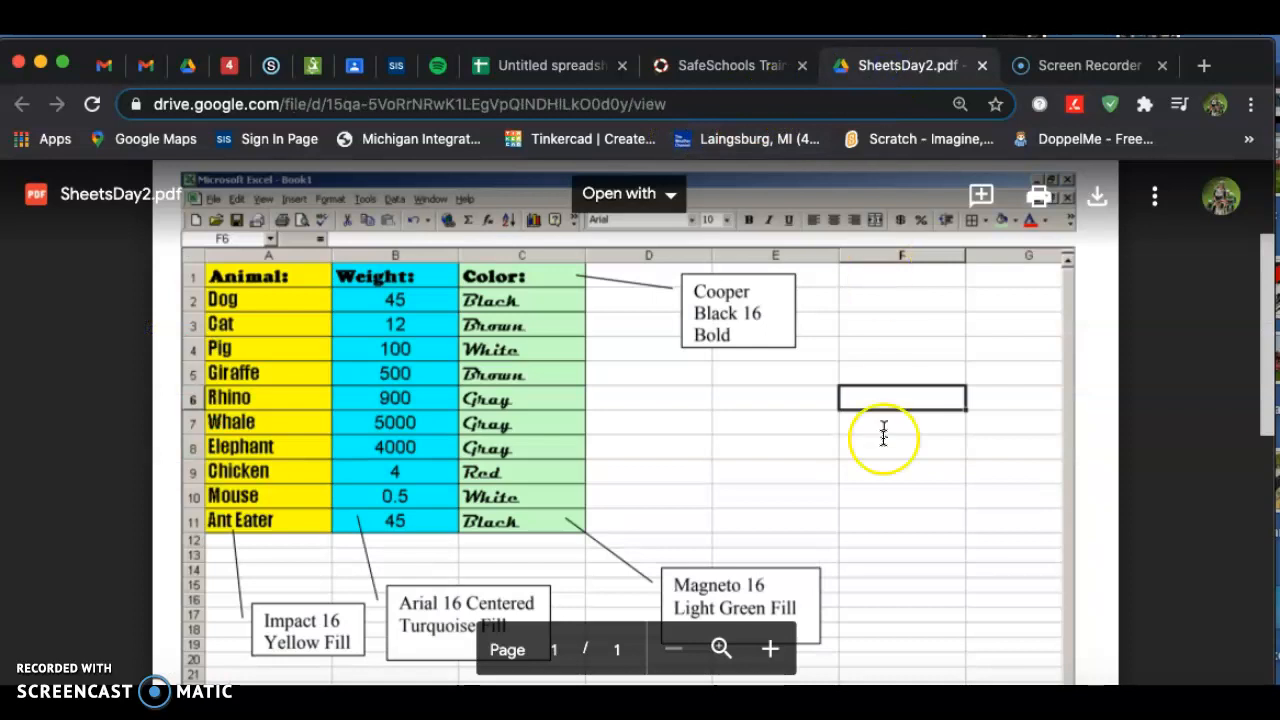
pyautogui.click(543, 68)
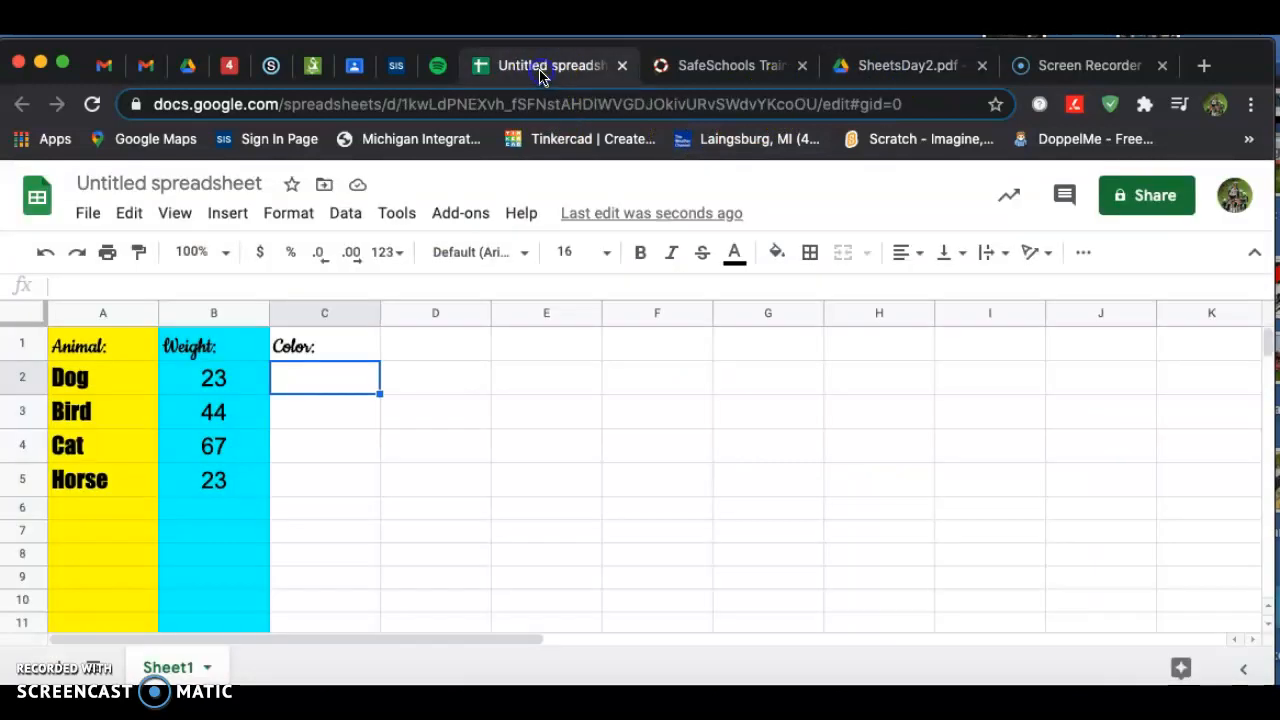
# Set cell C2's font to Metal Mania and enter Brown.
pyautogui.click(490, 252)
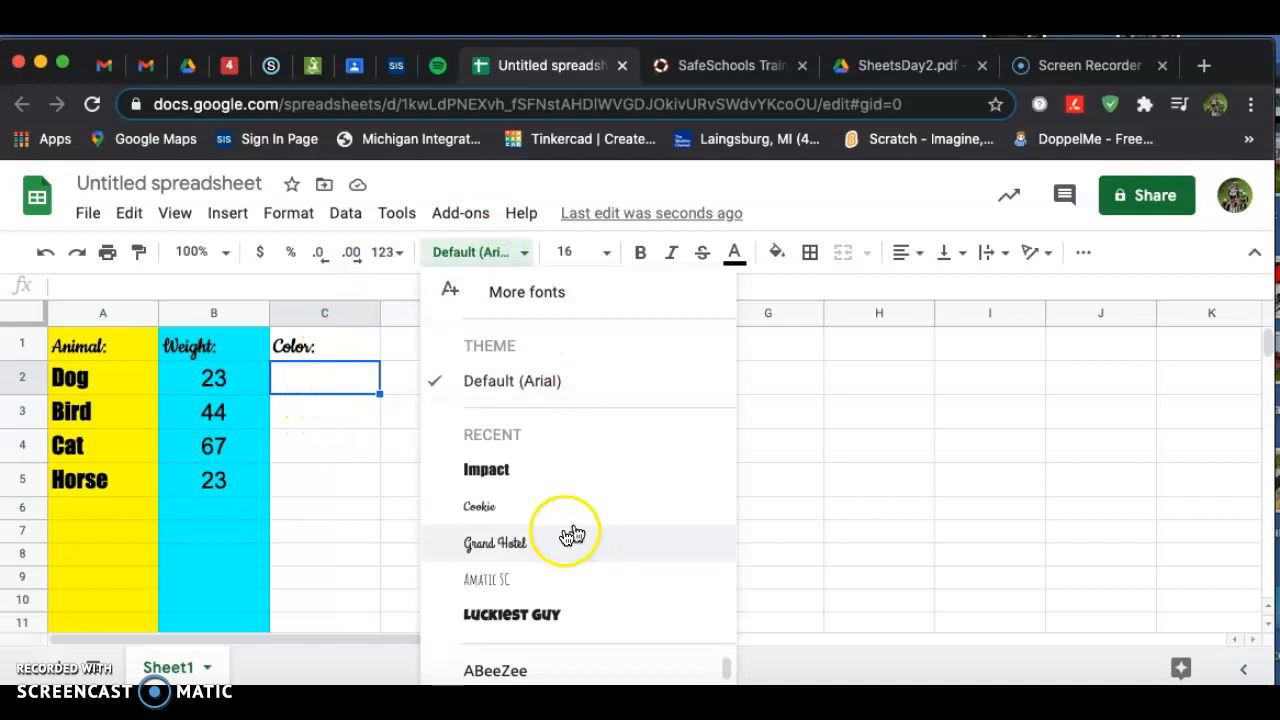
pyautogui.scroll(-5, 563, 663)
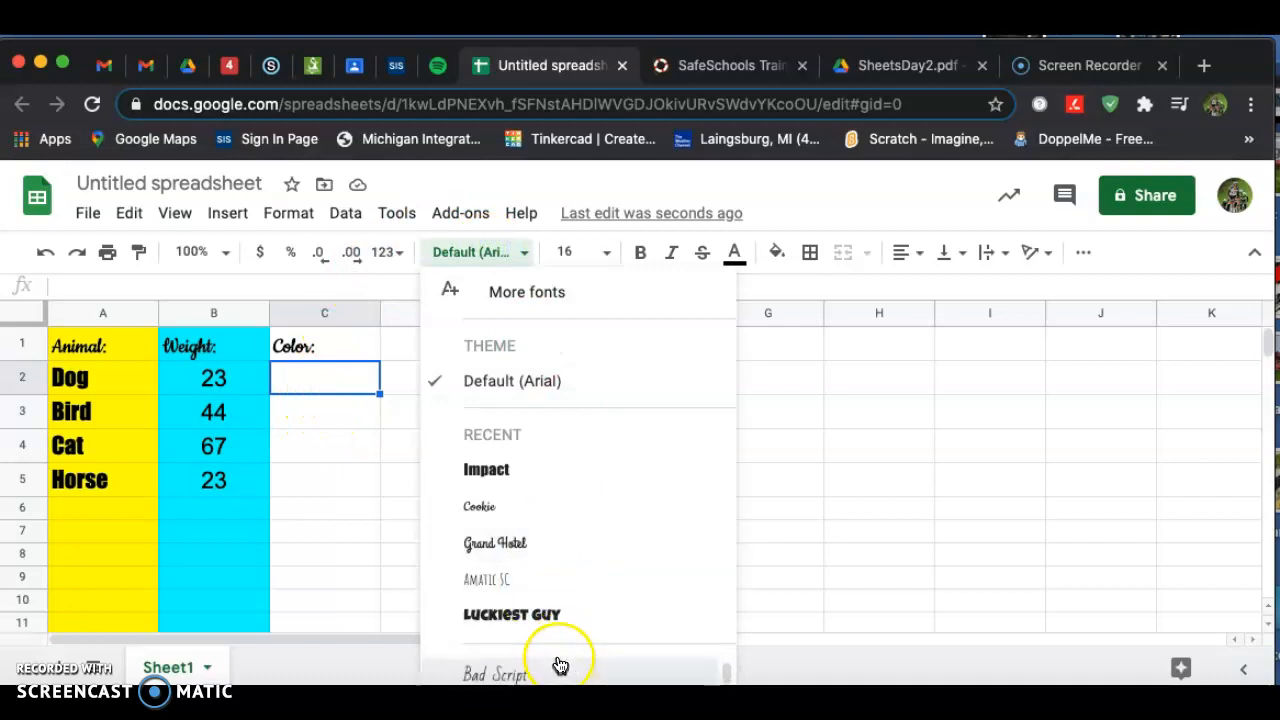
pyautogui.scroll(-4, 559, 668)
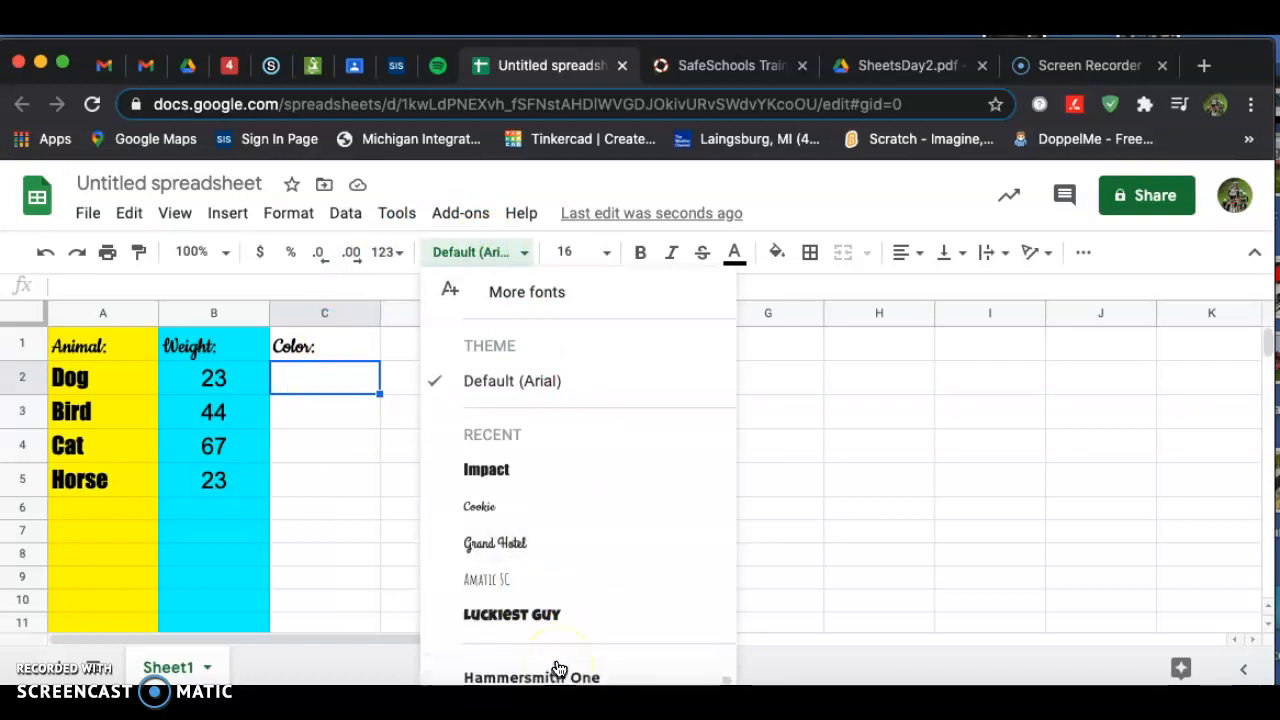
pyautogui.scroll(-4, 559, 668)
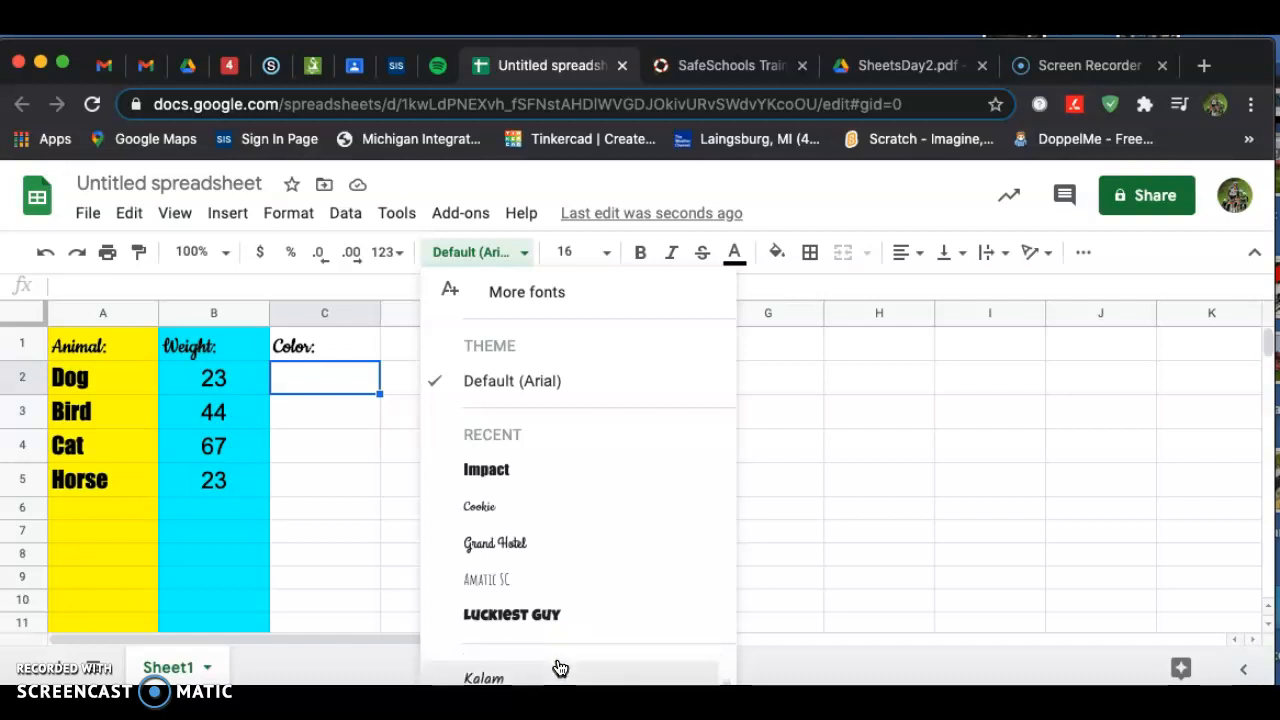
pyautogui.scroll(-3, 559, 668)
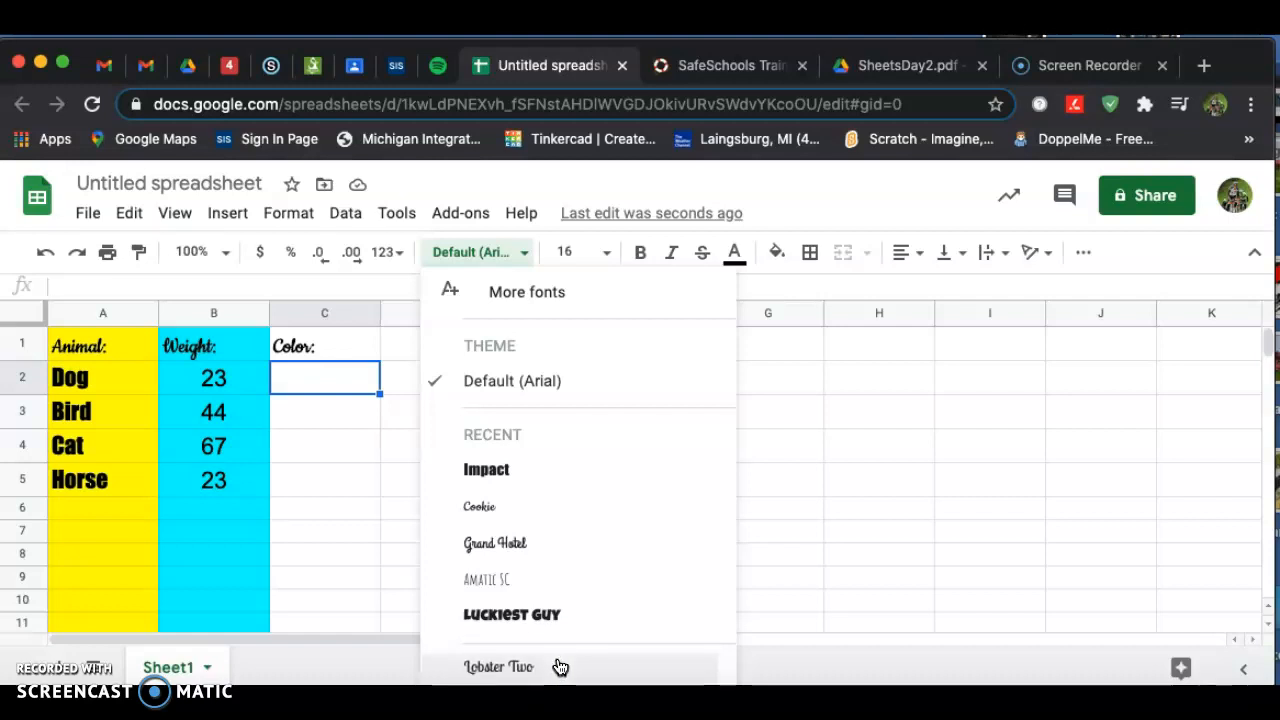
pyautogui.scroll(1, 559, 667)
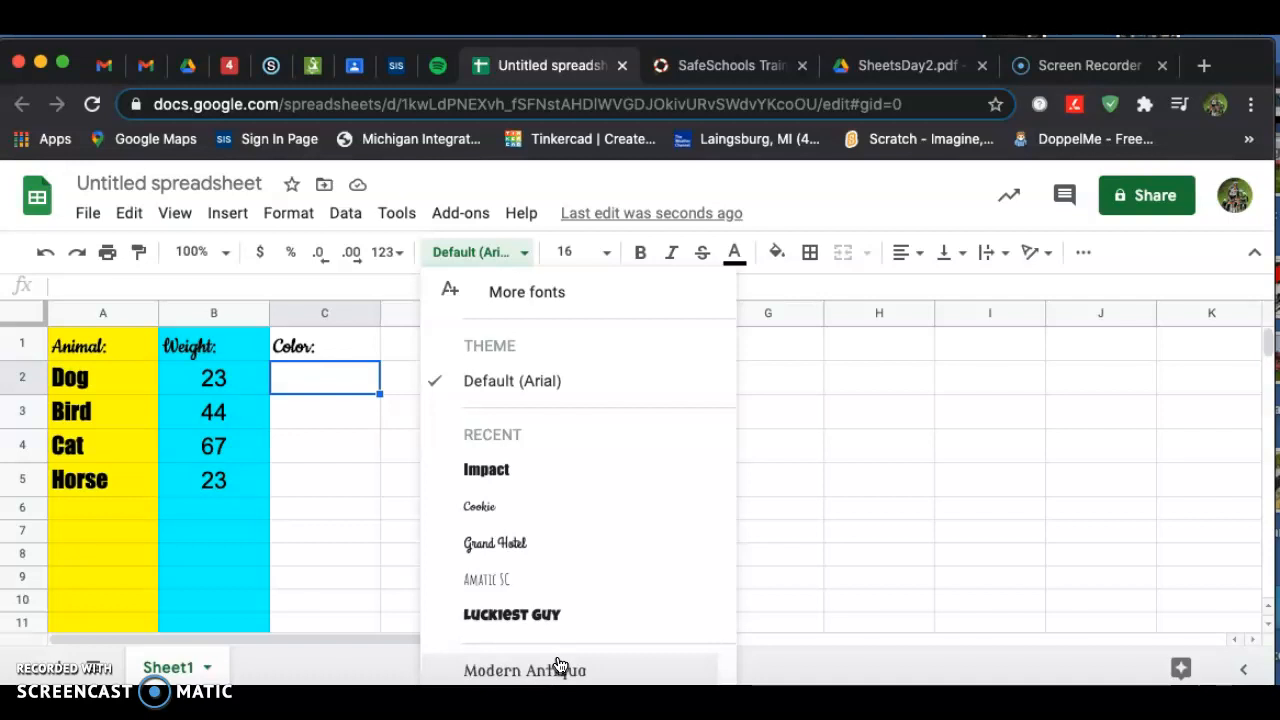
pyautogui.scroll(2, 555, 667)
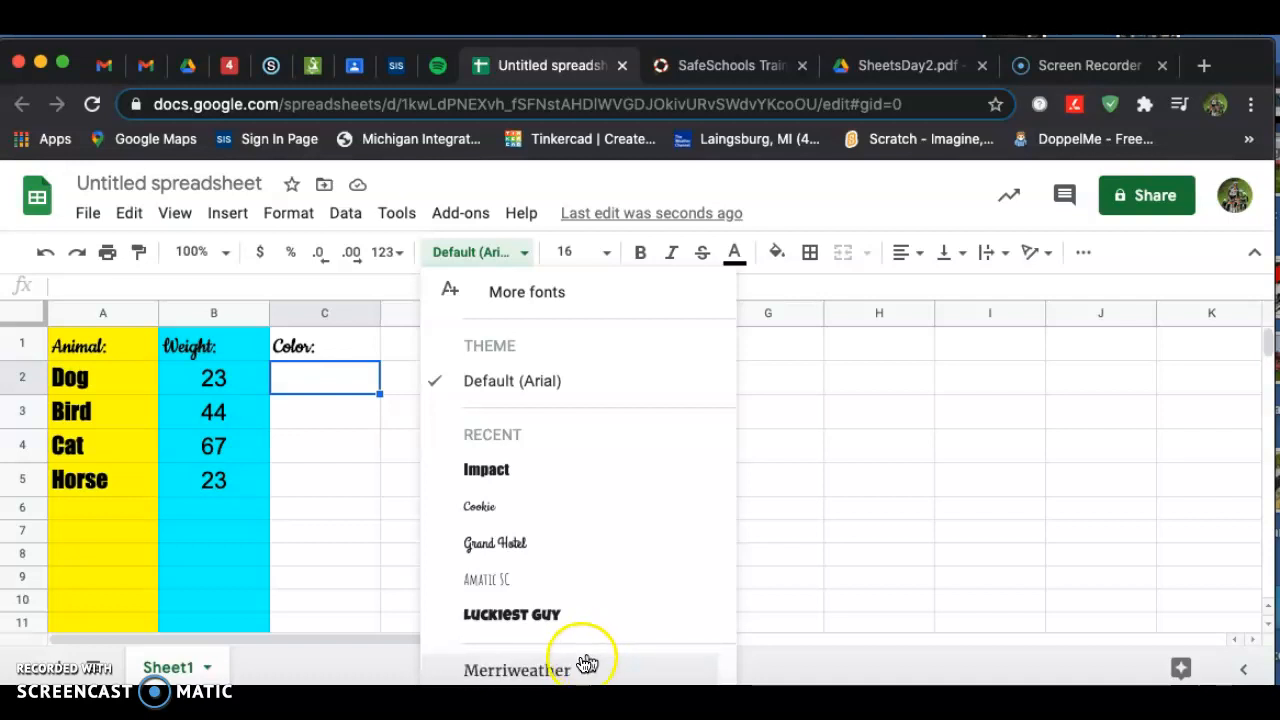
pyautogui.scroll(-1, 532, 670)
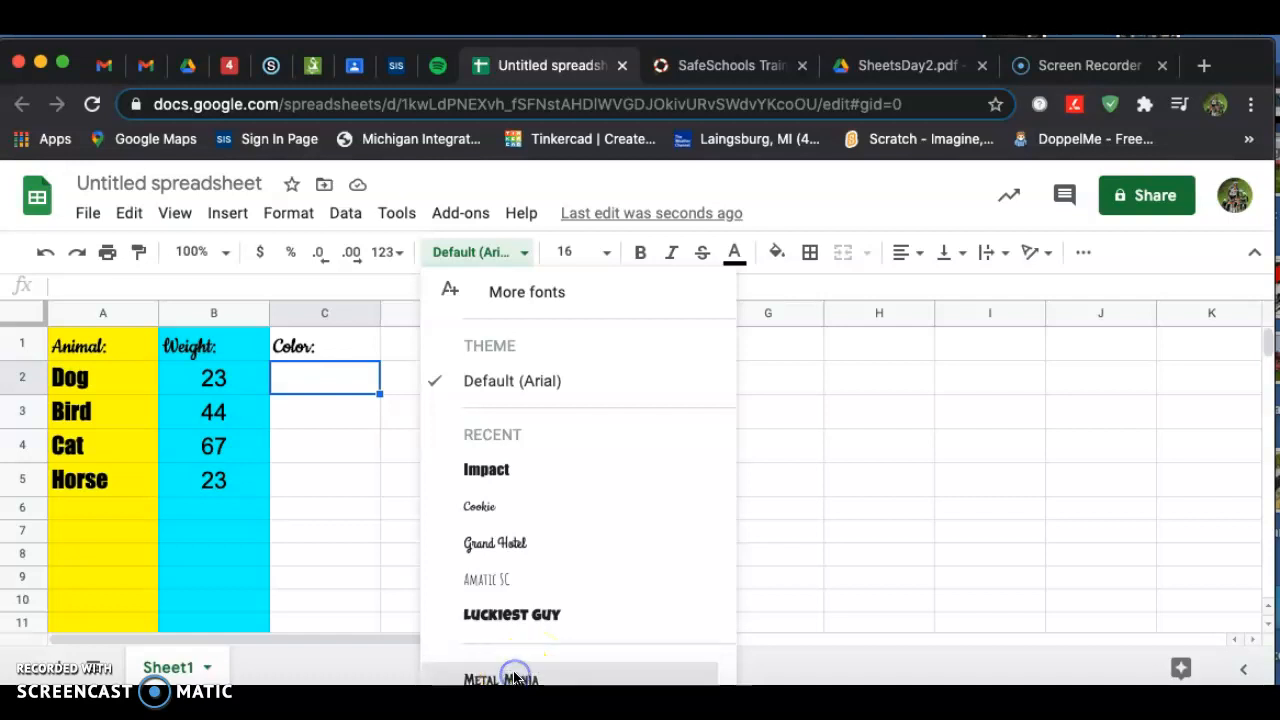
pyautogui.click(520, 678)
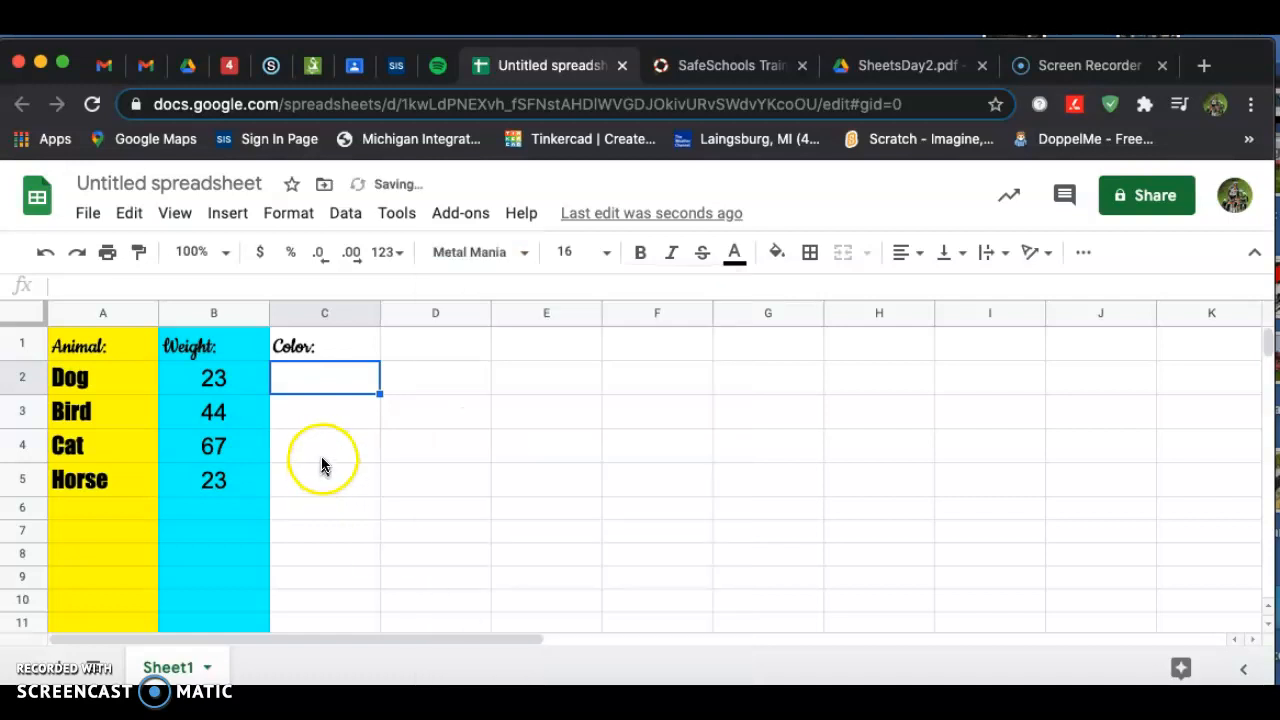
pyautogui.press('Return')
# Apply the Metal Mania font to cells C2 through C11.
pyautogui.click(324, 380)
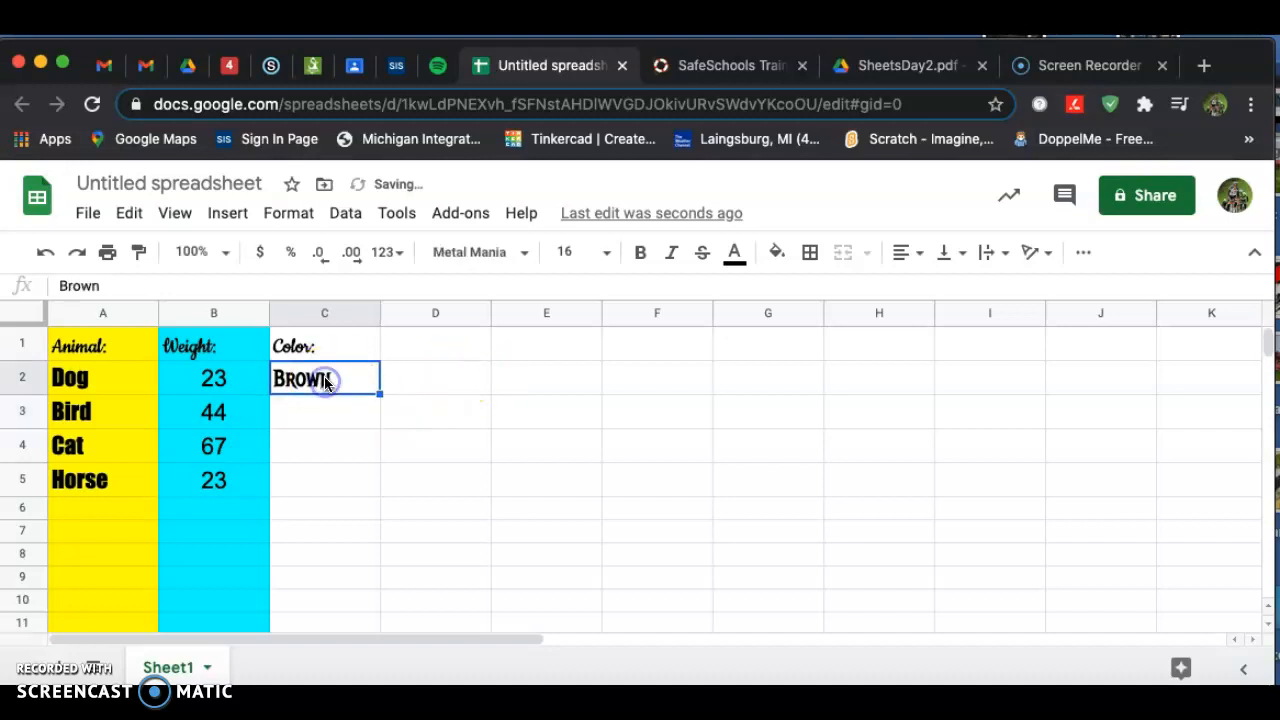
pyautogui.moveTo(328, 380); pyautogui.dragTo(329, 623)
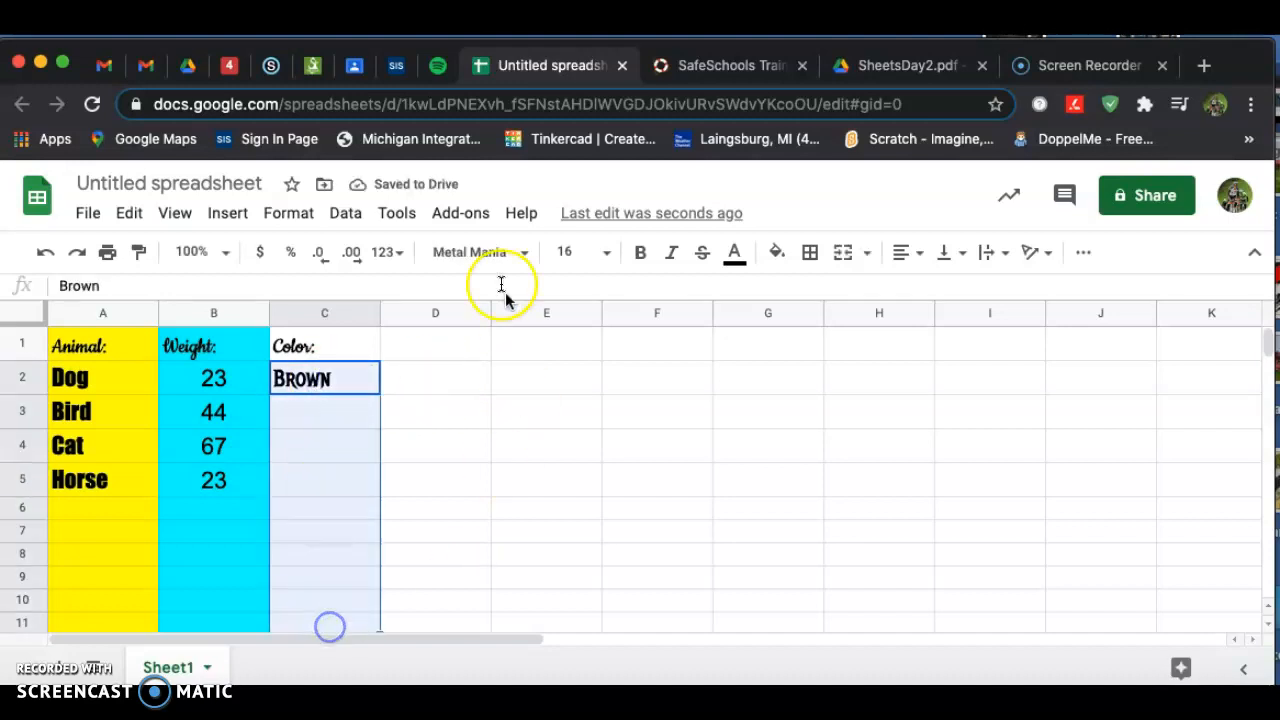
pyautogui.click(527, 254)
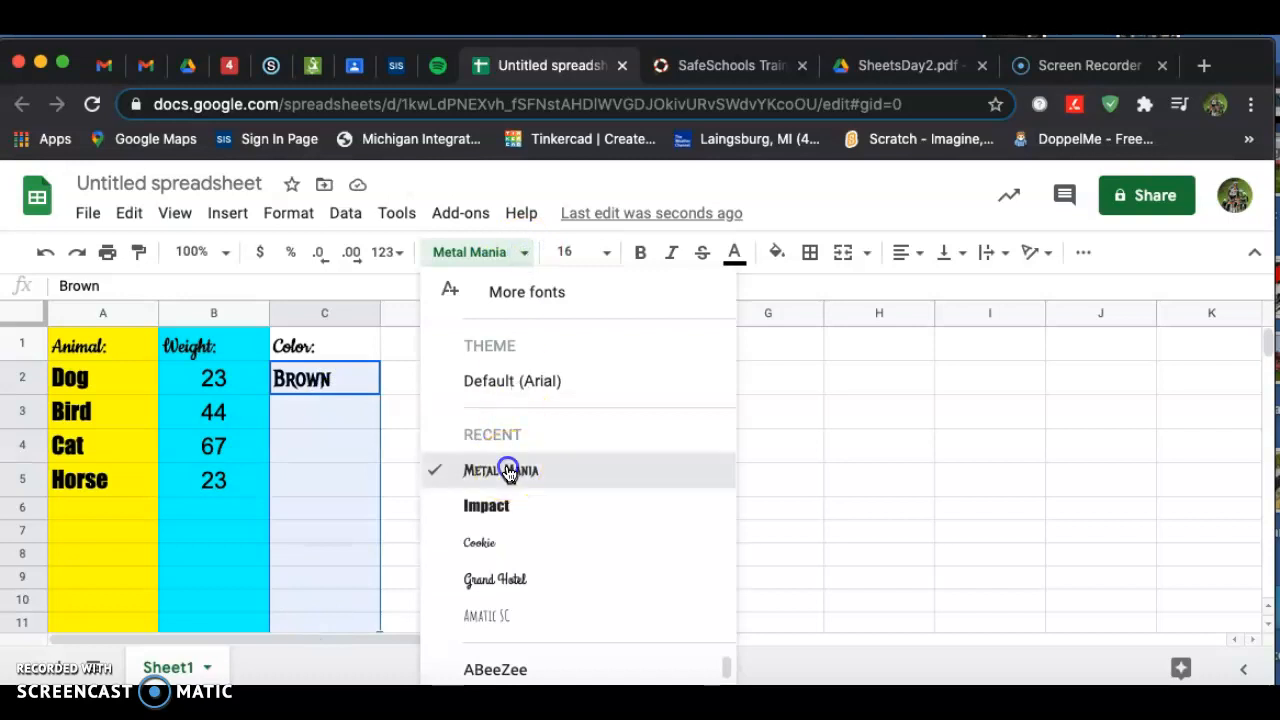
pyautogui.click(507, 467)
pyautogui.click(318, 420)
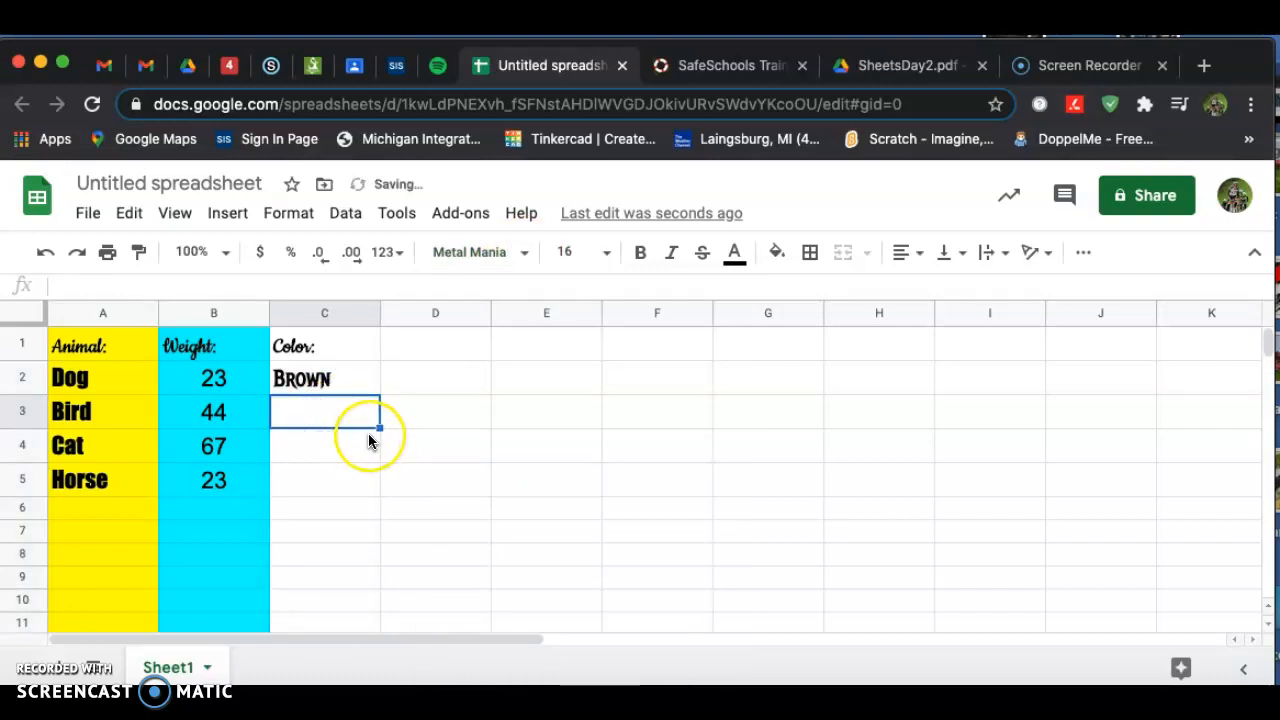
# Enter the colors White, Black and Brown in cells C3 through C5.
pyautogui.write('White')
pyautogui.press('Return')
pyautogui.write('Black')
pyautogui.press('Return')
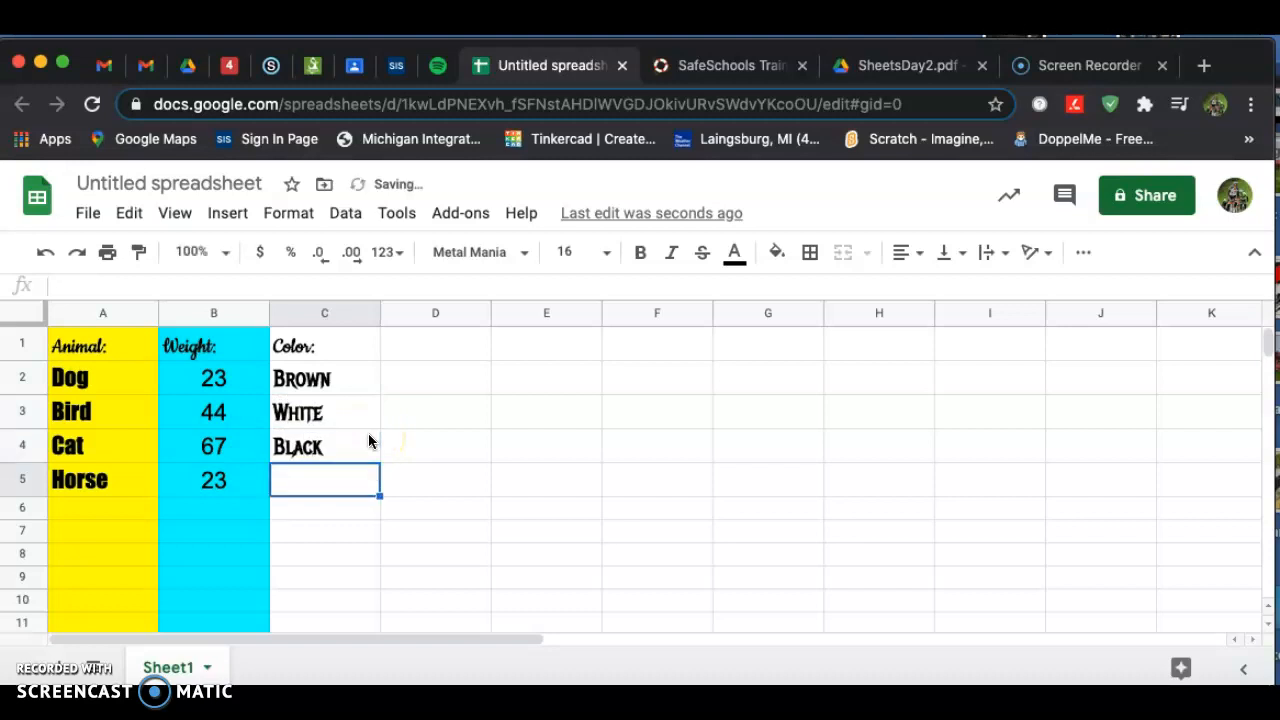
pyautogui.write('Borw')
pyautogui.press('BackSpace')
pyautogui.press('BackSpace')
pyautogui.press('BackSpace')
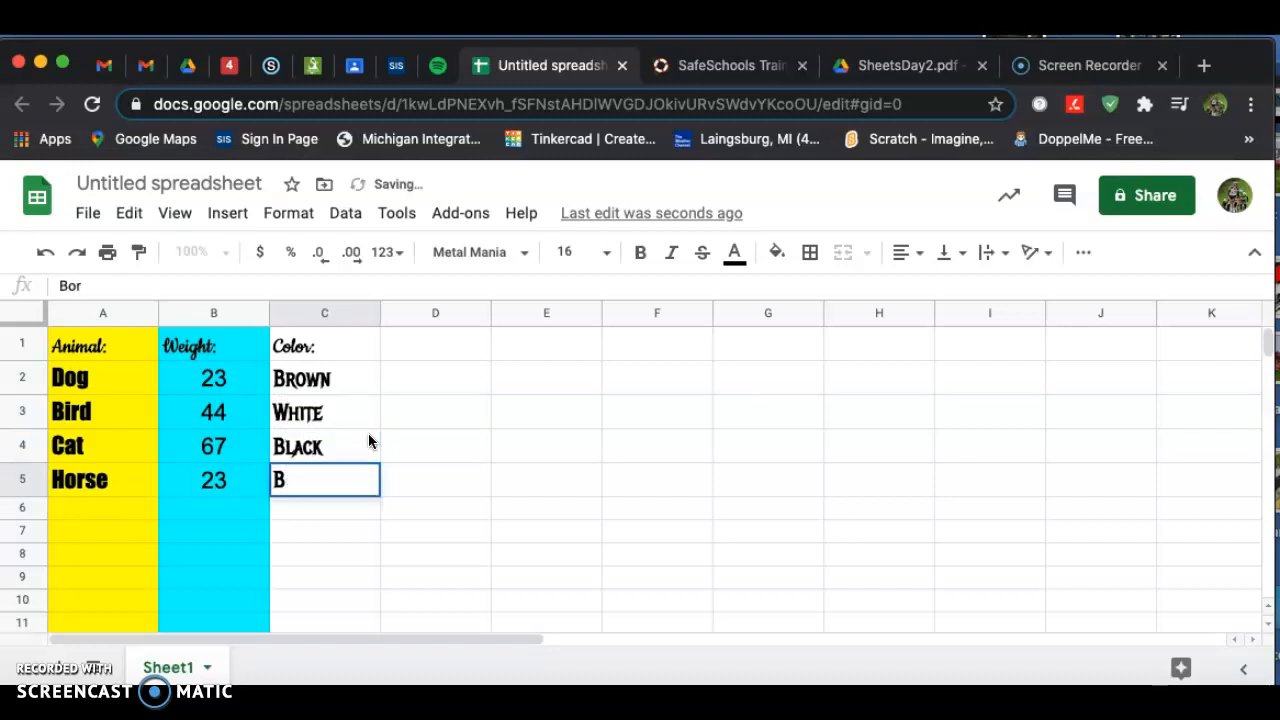
pyautogui.write('rown')
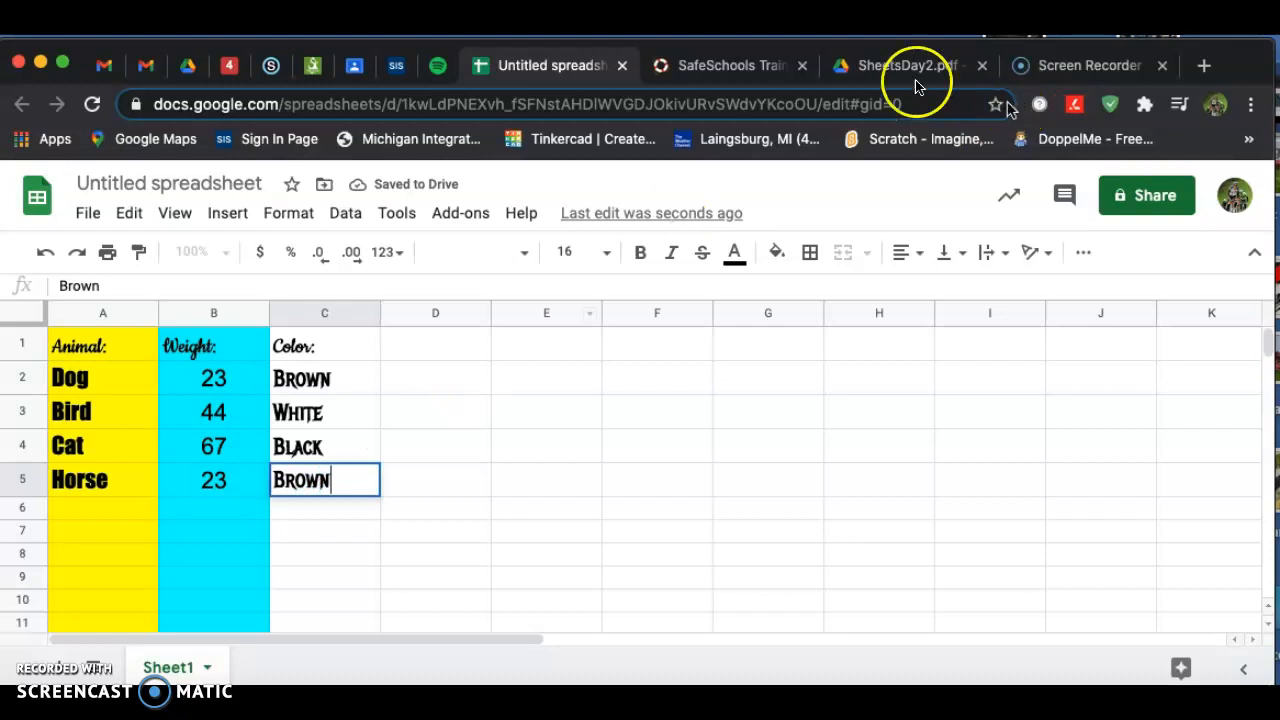
# Review the SheetsDay2 PDF reference again.
pyautogui.click(874, 68)
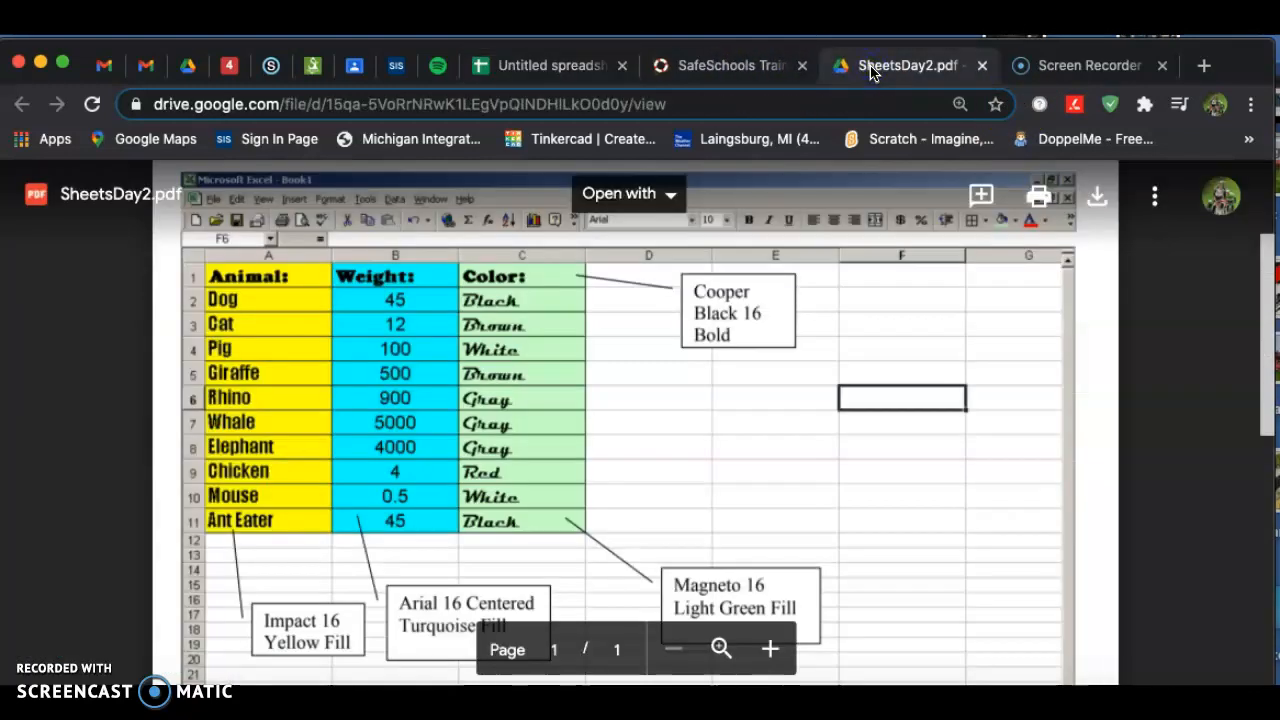
pyautogui.click(735, 63)
pyautogui.click(586, 62)
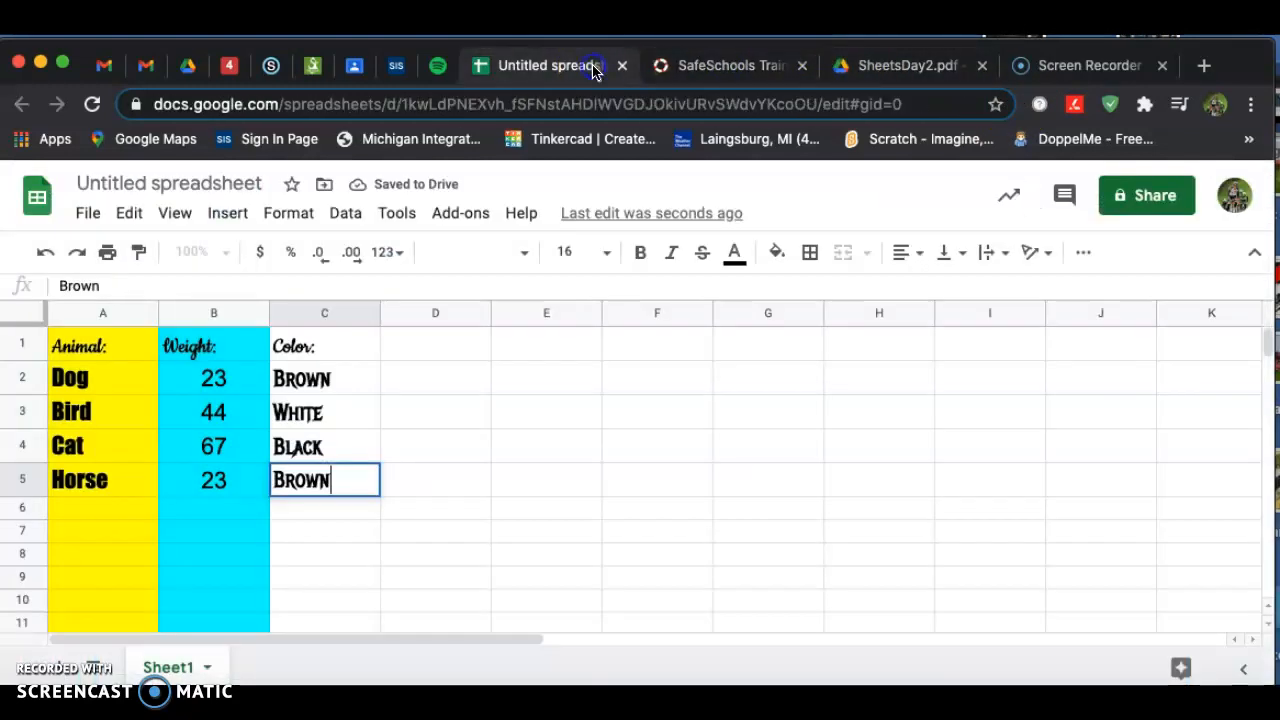
# Fill cells C1 through C11 with green.
pyautogui.moveTo(316, 352); pyautogui.dragTo(317, 606)
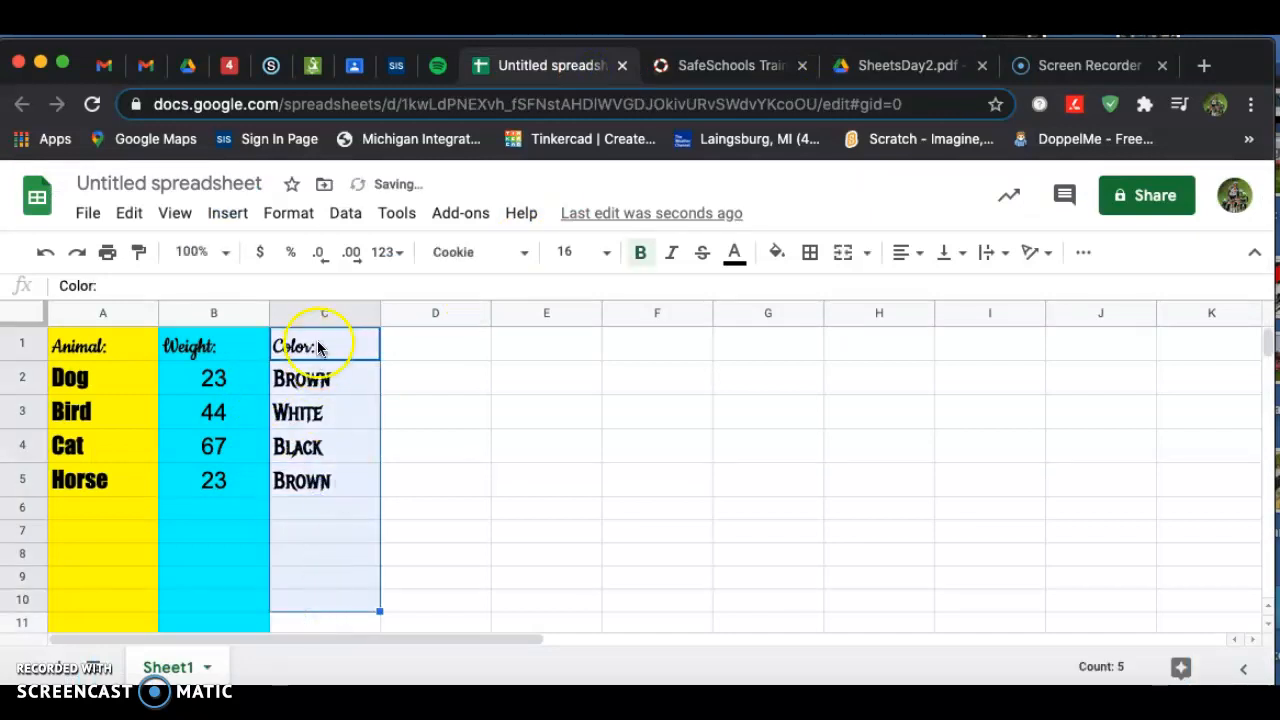
pyautogui.click(500, 400)
pyautogui.moveTo(332, 350); pyautogui.dragTo(310, 622)
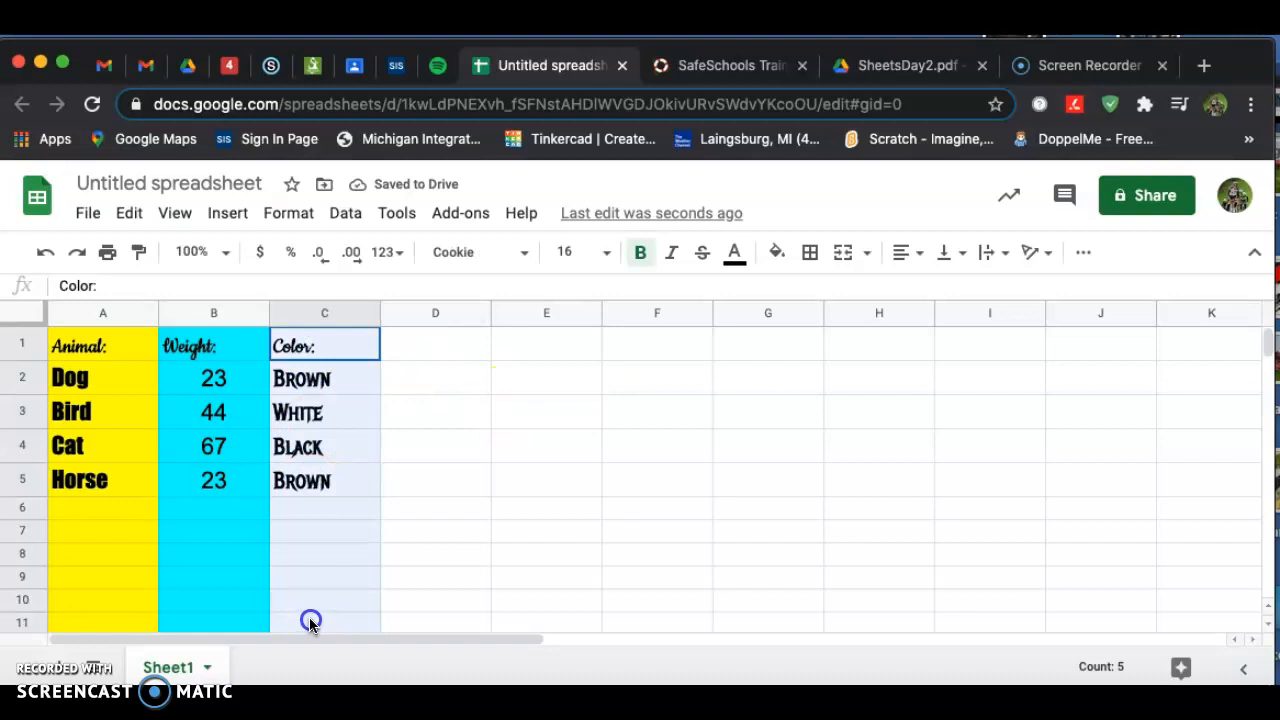
pyautogui.click(785, 253)
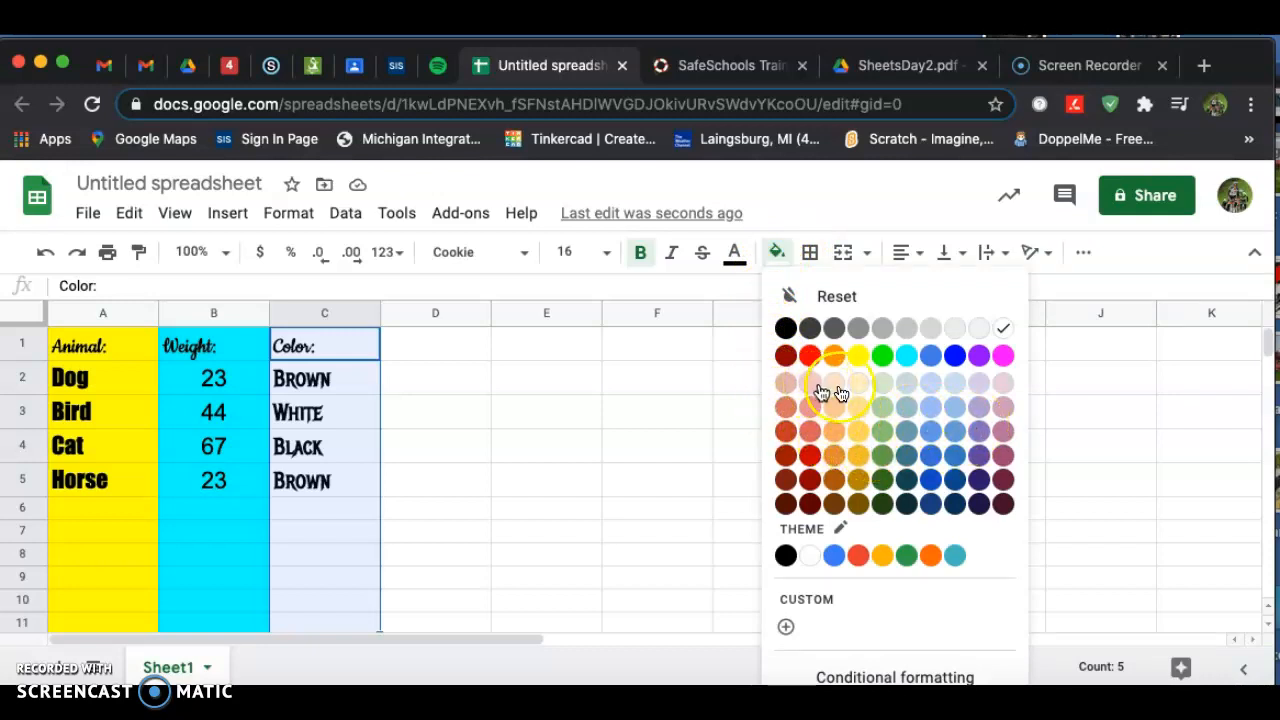
pyautogui.click(884, 434)
pyautogui.click(771, 446)
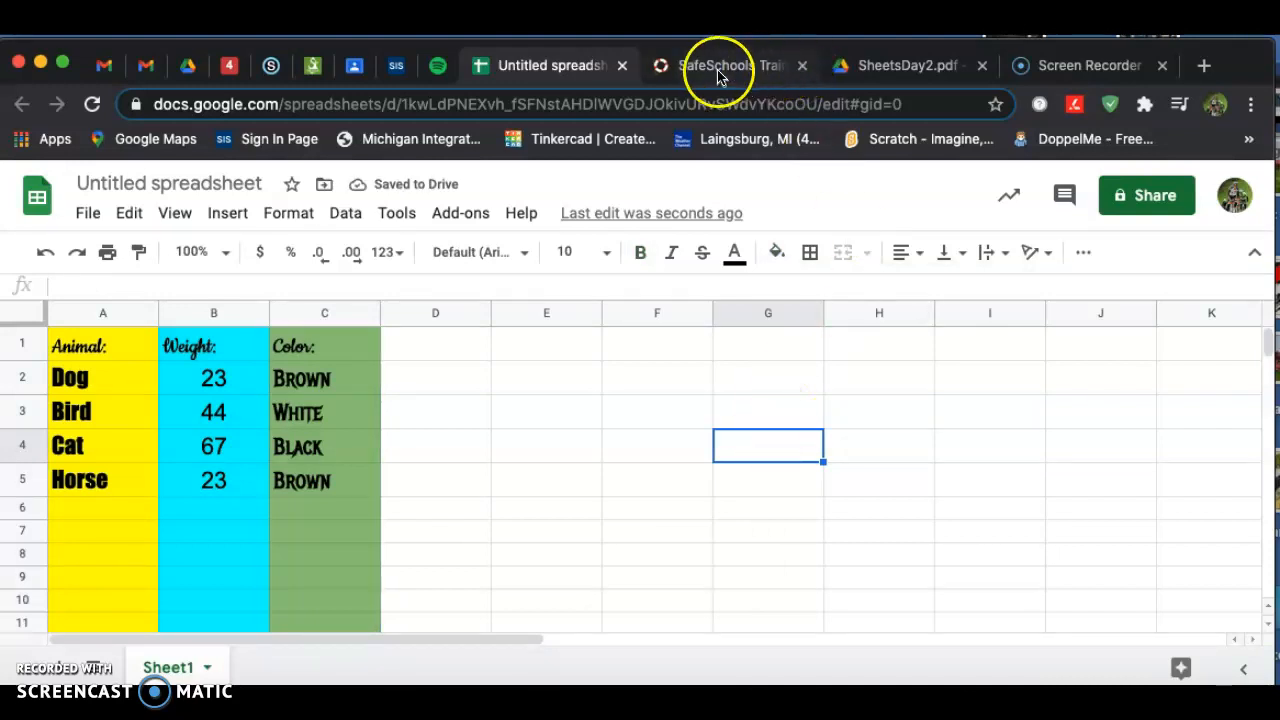
# Apply all borders to cells A1 through C11.
pyautogui.click(873, 68)
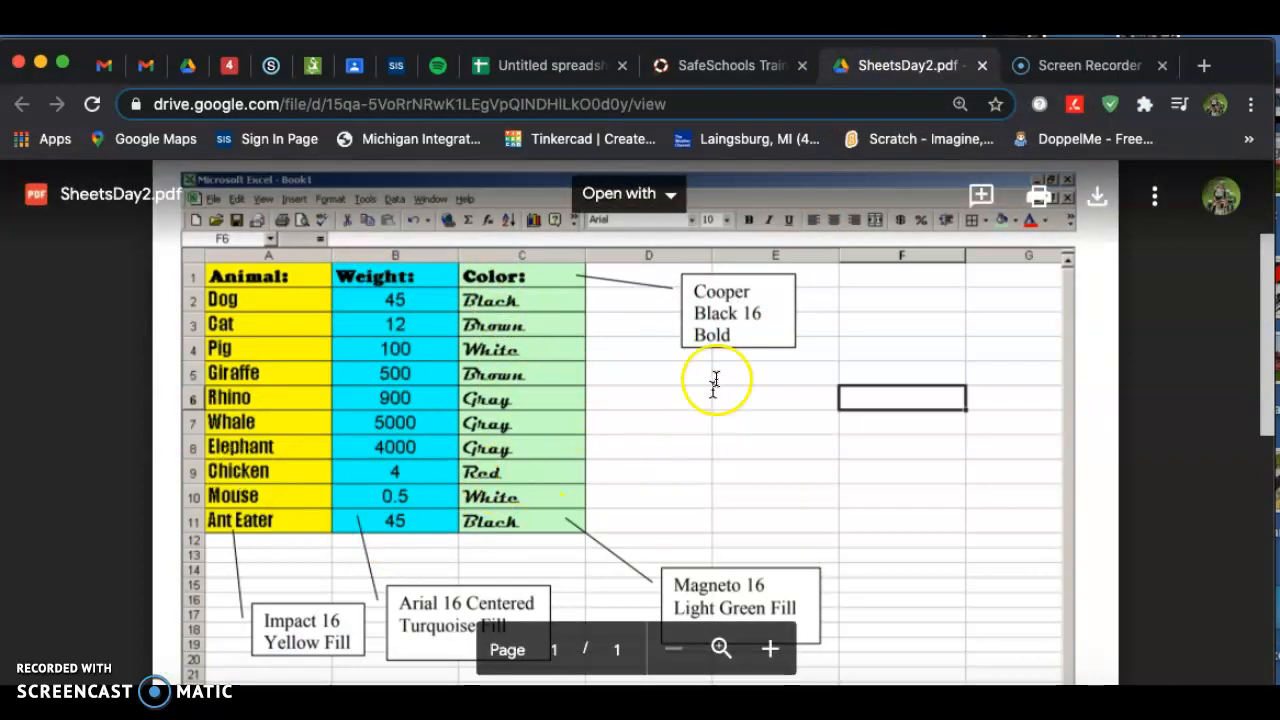
pyautogui.click(555, 65)
pyautogui.moveTo(72, 345); pyautogui.dragTo(340, 620)
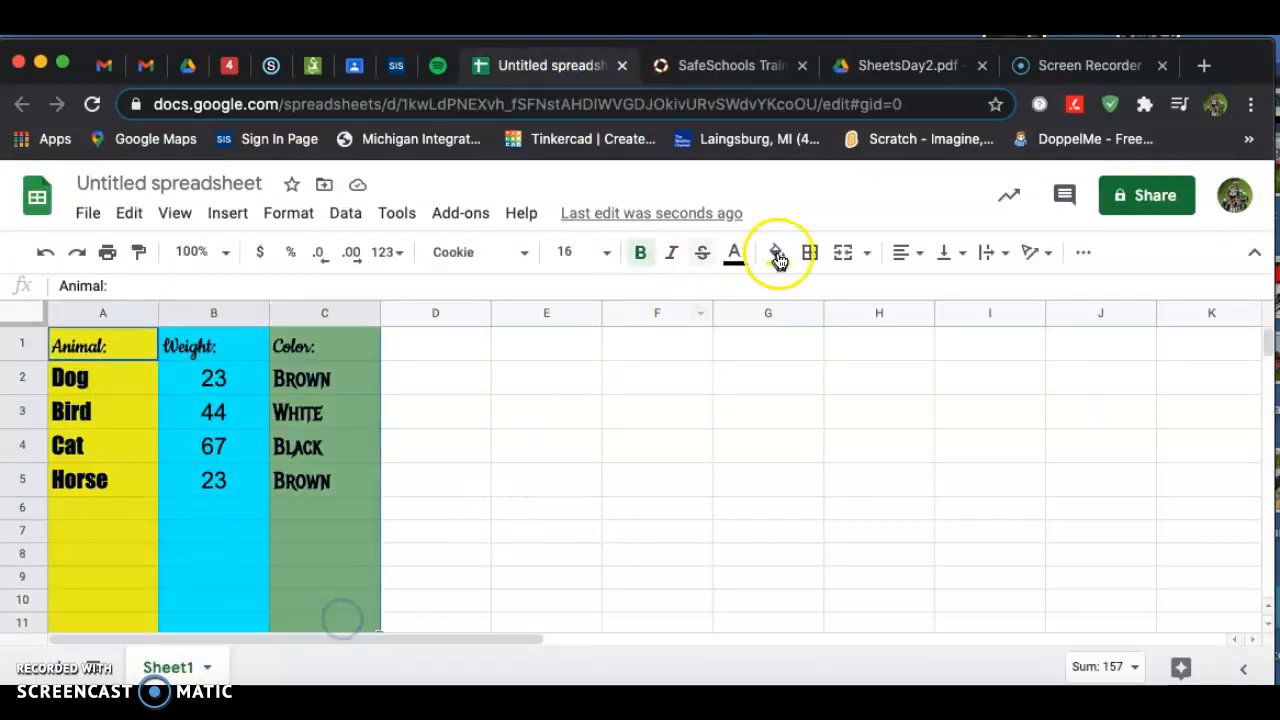
pyautogui.click(810, 252)
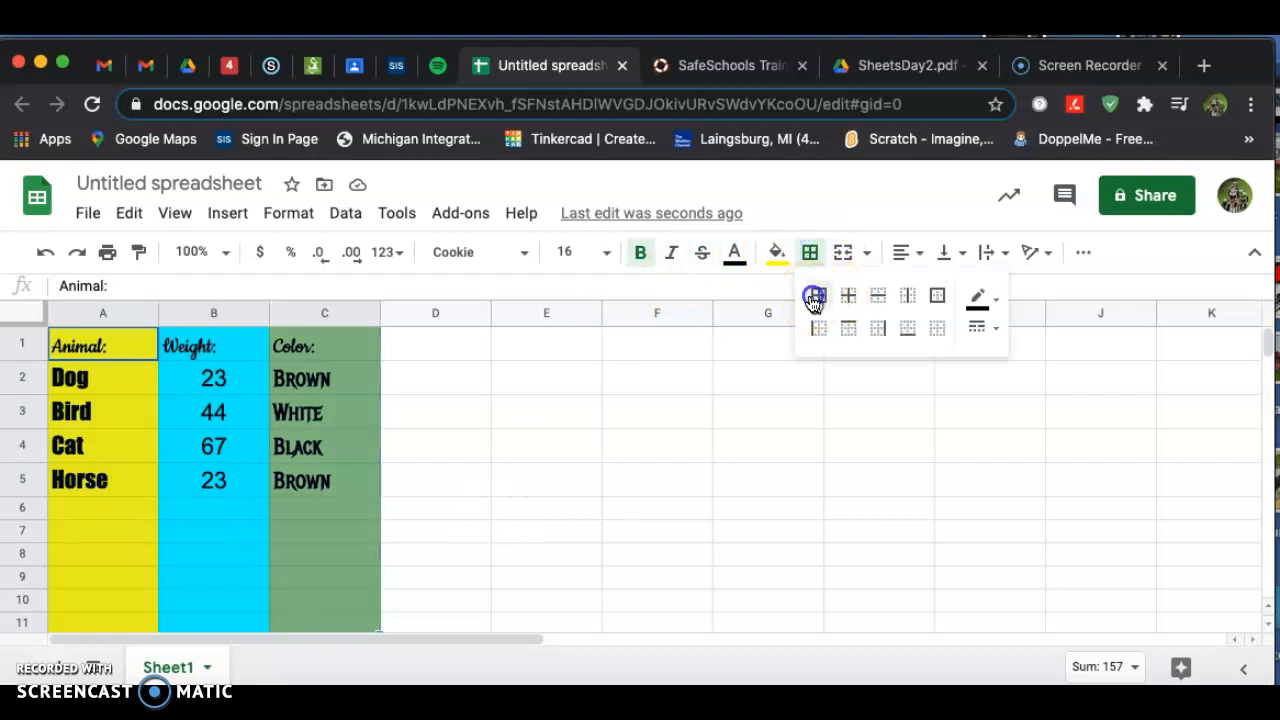
pyautogui.click(814, 297)
pyautogui.click(708, 508)
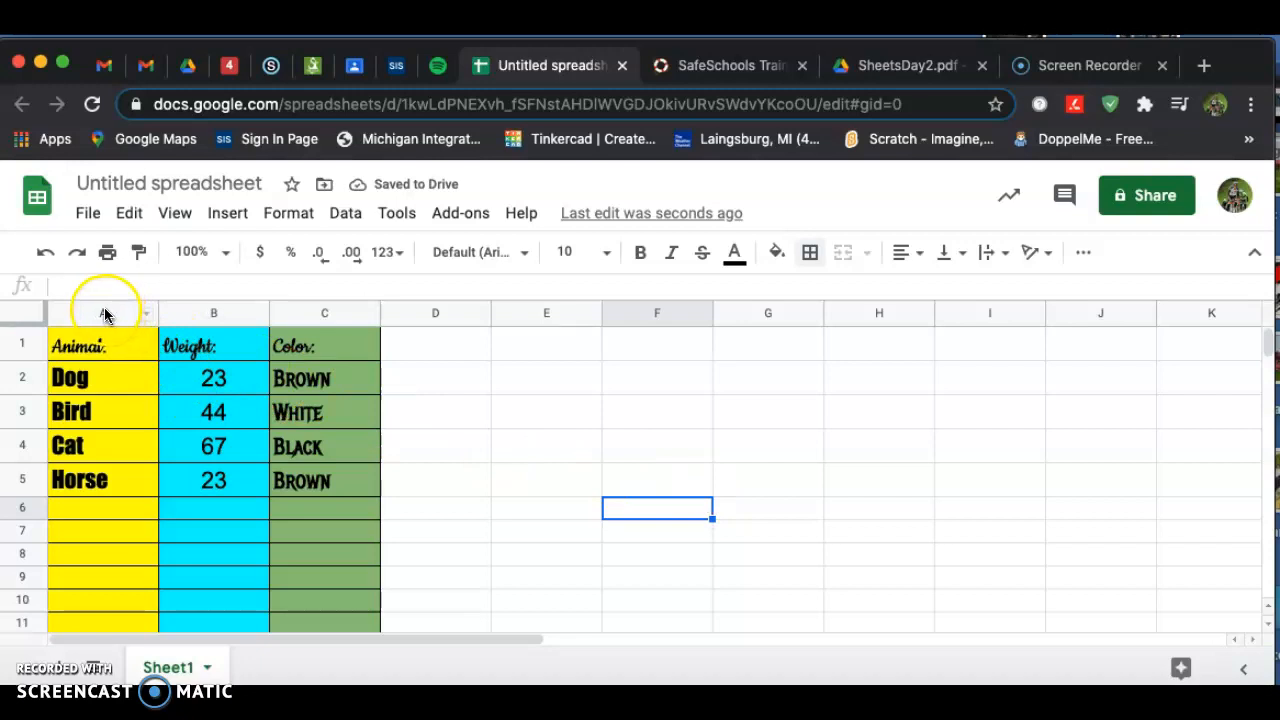
# Widen columns A through C slightly.
pyautogui.moveTo(105, 314); pyautogui.dragTo(290, 305)
pyautogui.moveTo(381, 308); pyautogui.dragTo(389, 308)
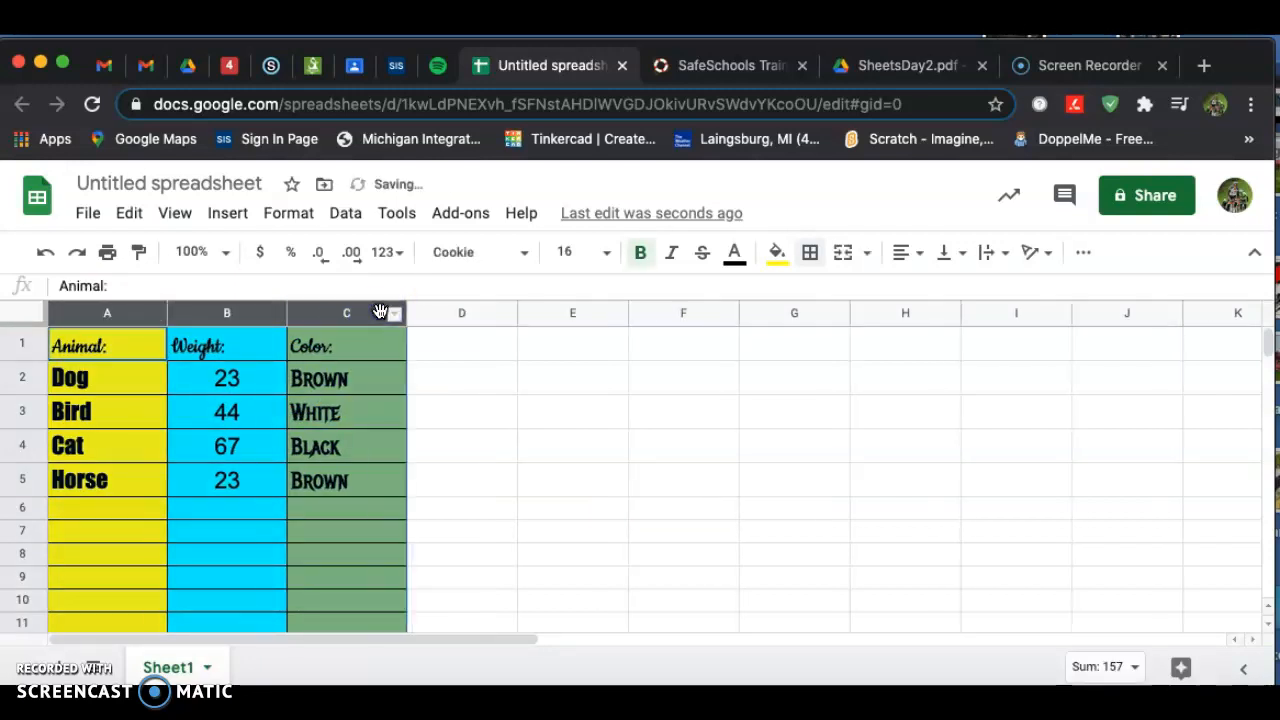
pyautogui.click(655, 510)
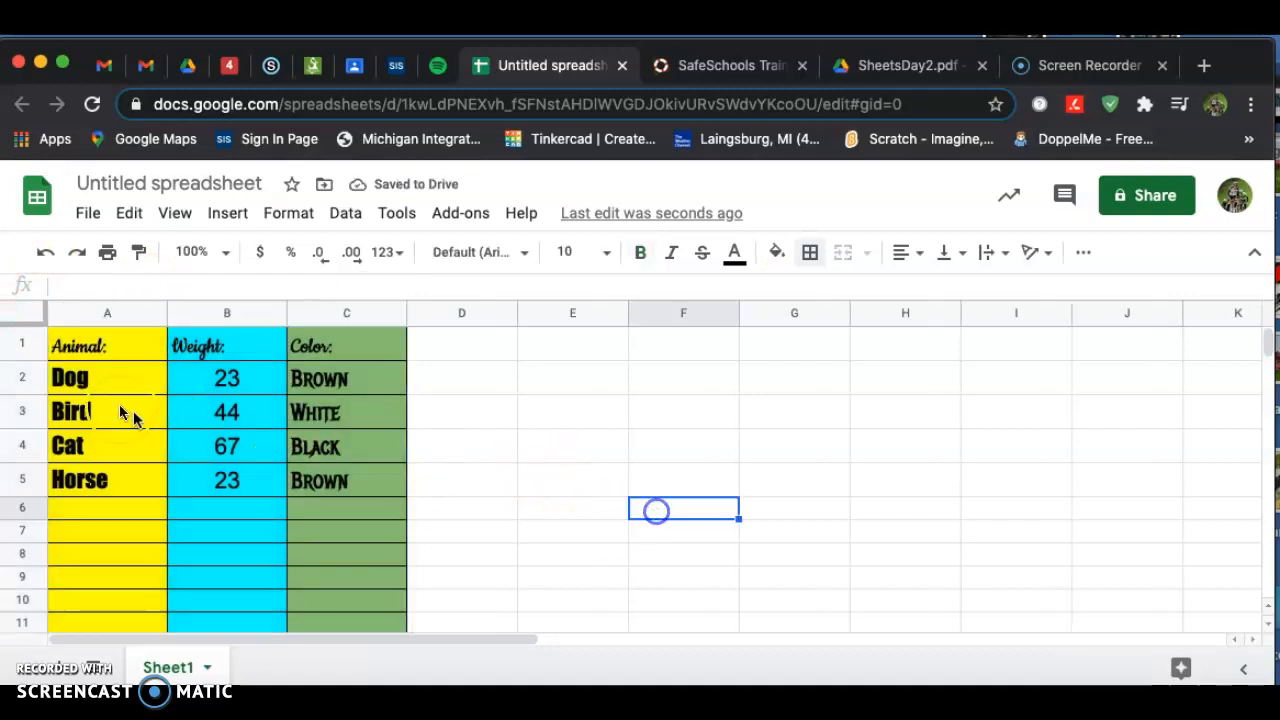
# Increase the height of rows 1 through 11 slightly.
pyautogui.moveTo(20, 341); pyautogui.dragTo(24, 619)
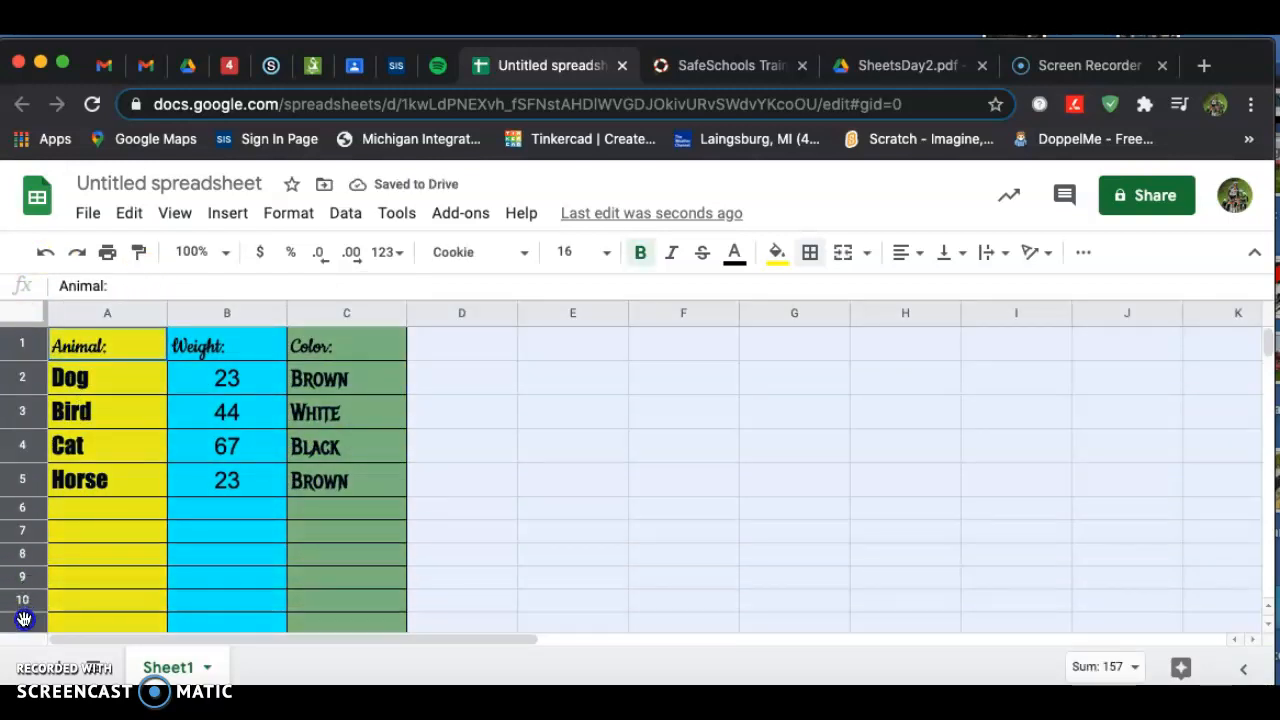
pyautogui.moveTo(26, 394); pyautogui.dragTo(26, 397)
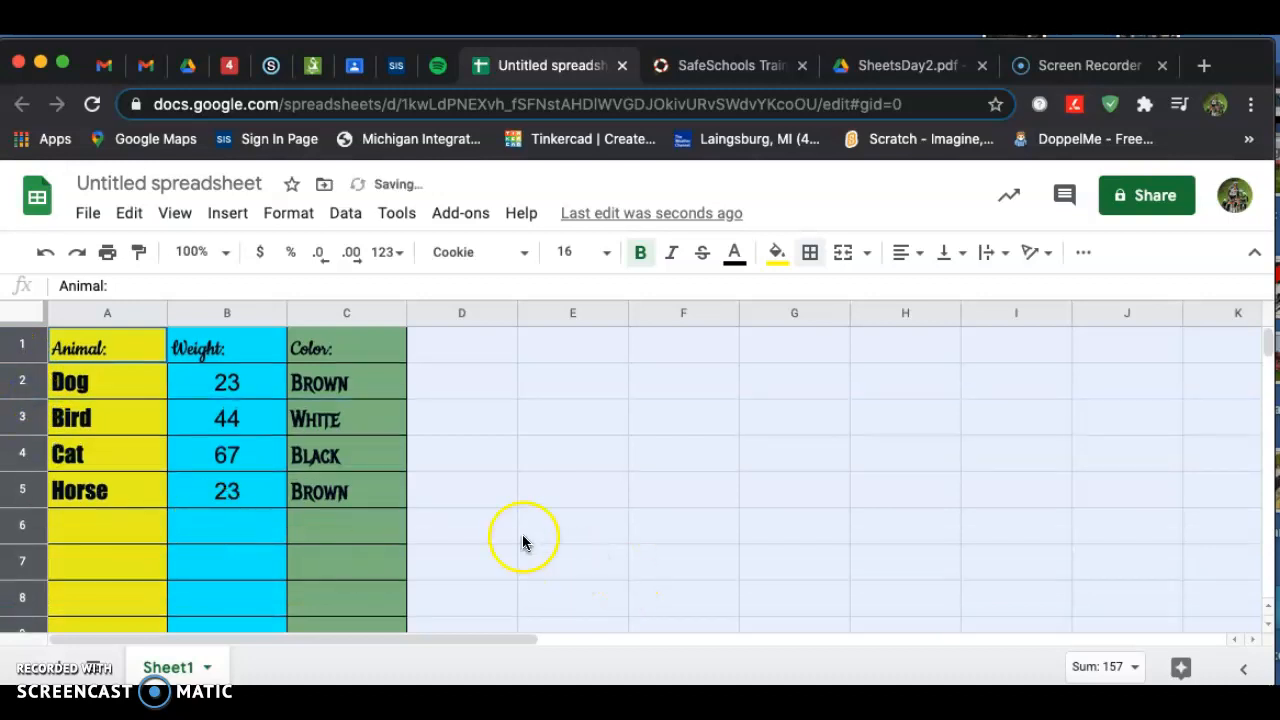
pyautogui.scroll(-1, 520, 540)
pyautogui.scroll(1, 520, 540)
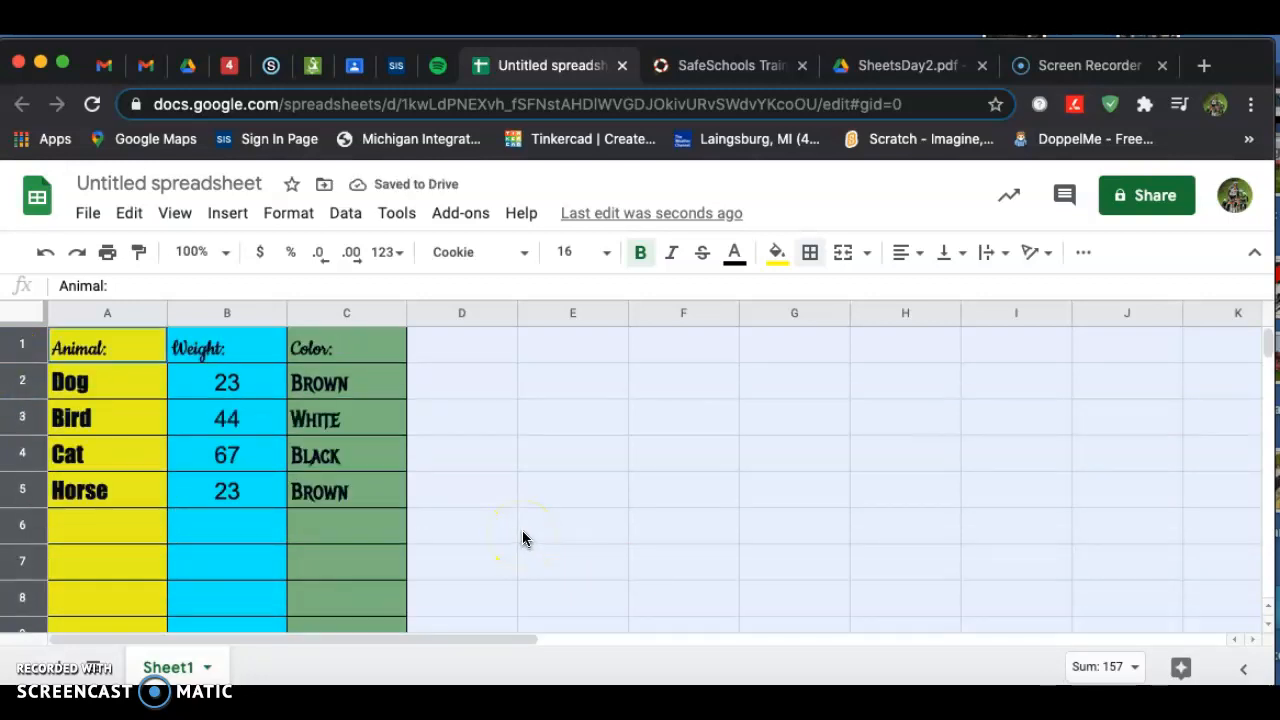